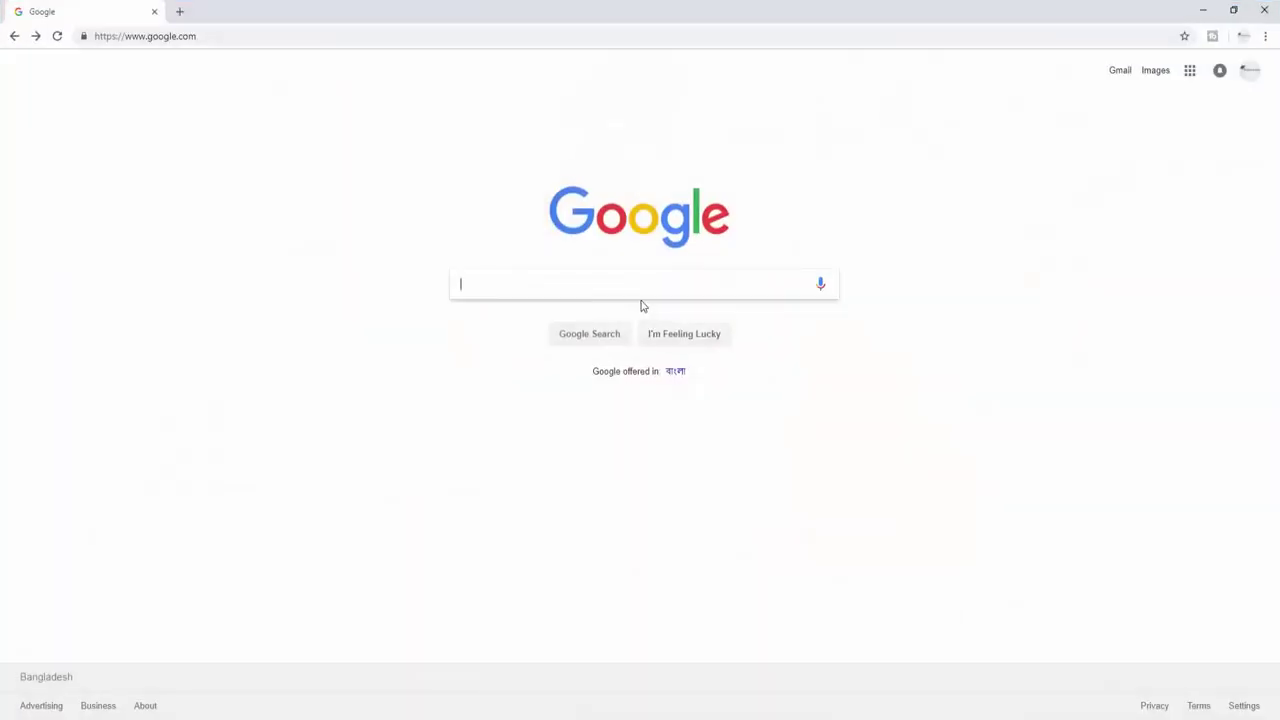
Step: Search Google for "FLARE" and show the image results
{"action": "type", "text": "FLARE"}
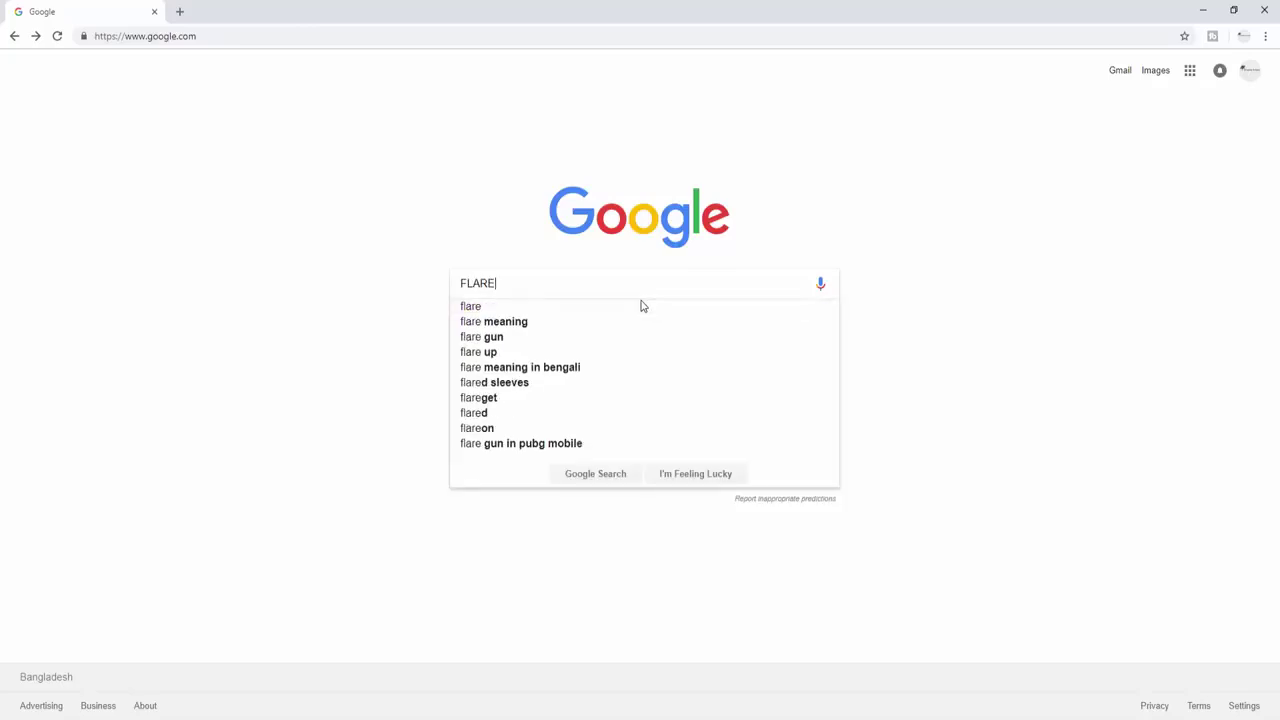
{"action": "key", "text": "Return"}
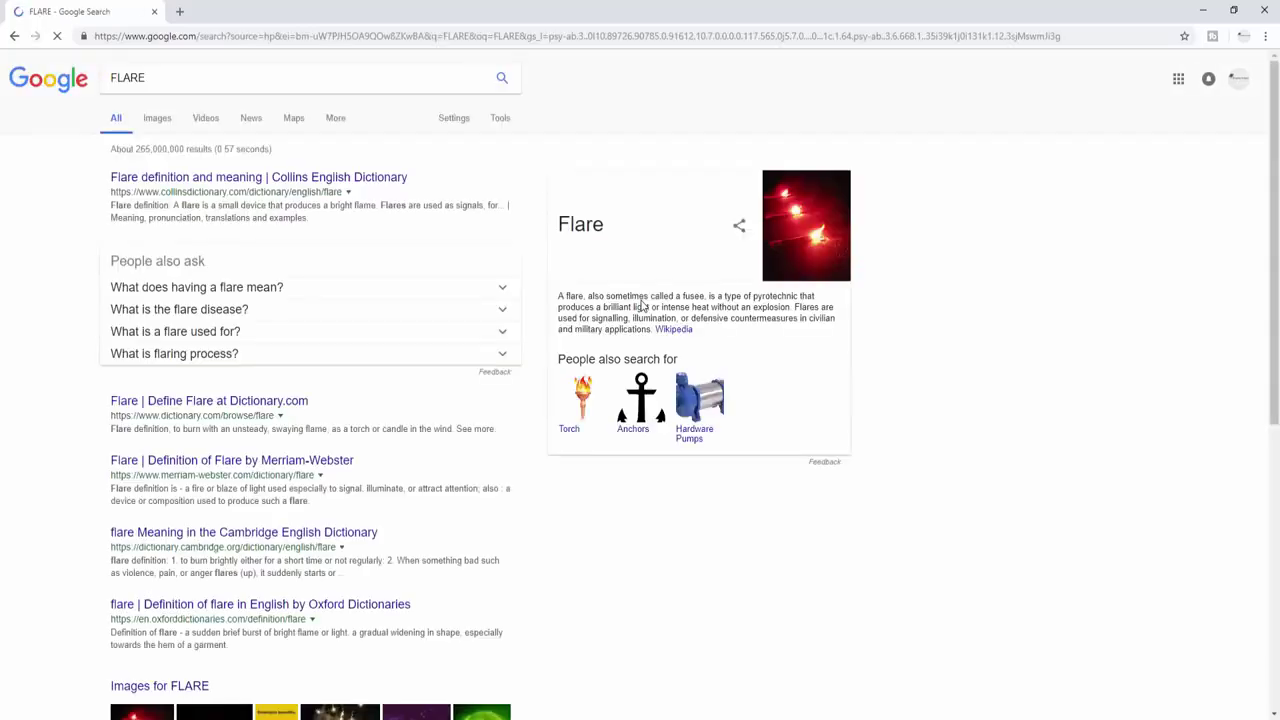
{"action": "left_click", "coordinate": [157, 118]}
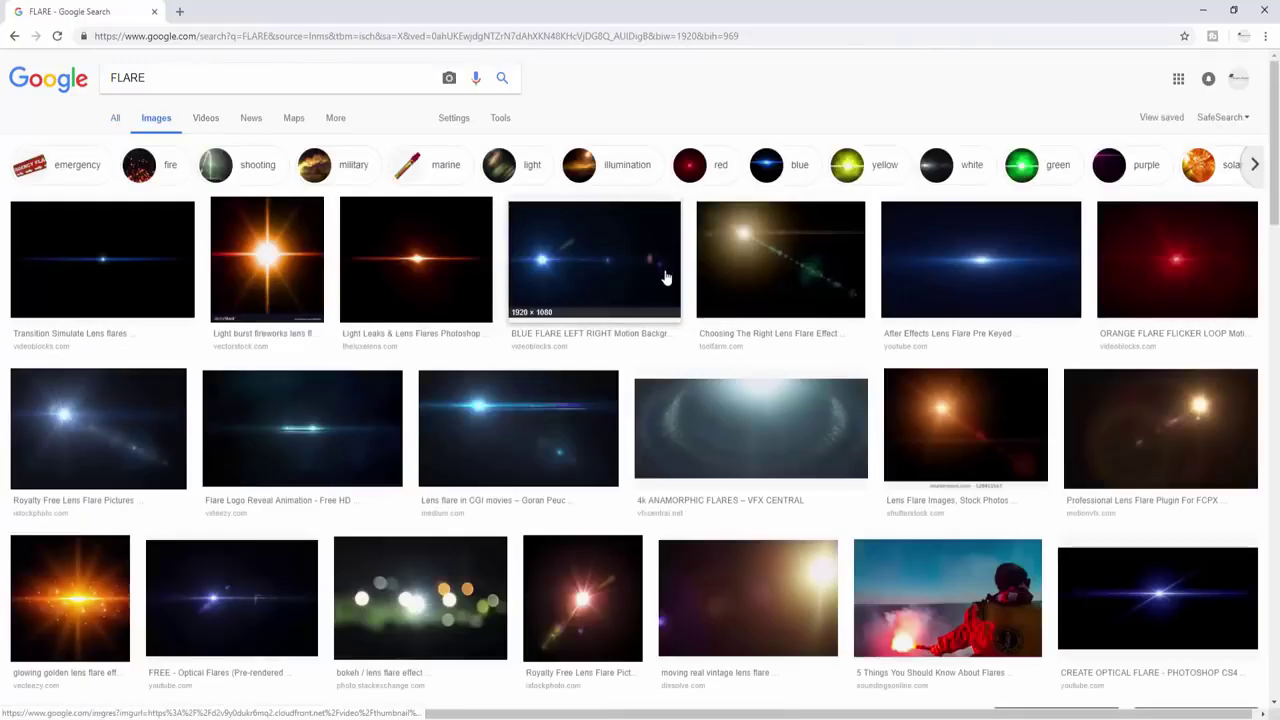
Step: Examine the orange light burst lens flare image and several of its related images
{"action": "left_click", "coordinate": [283, 258]}
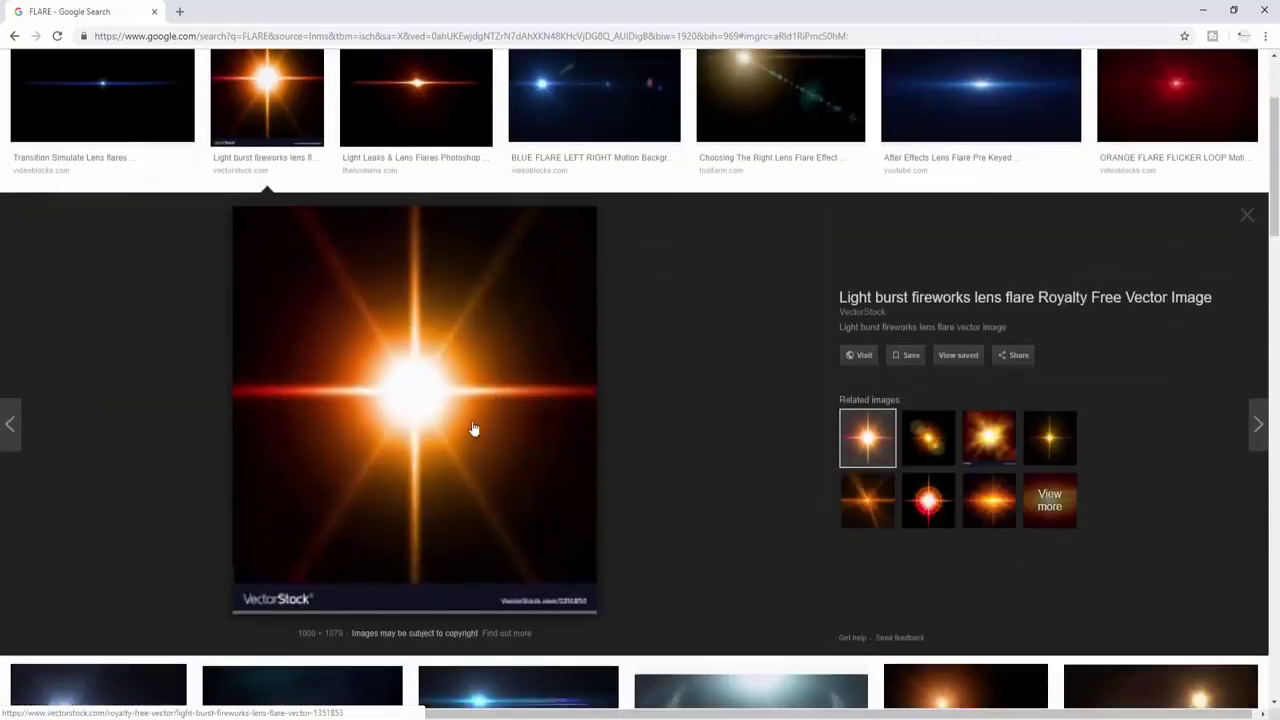
{"action": "left_click", "coordinate": [928, 500]}
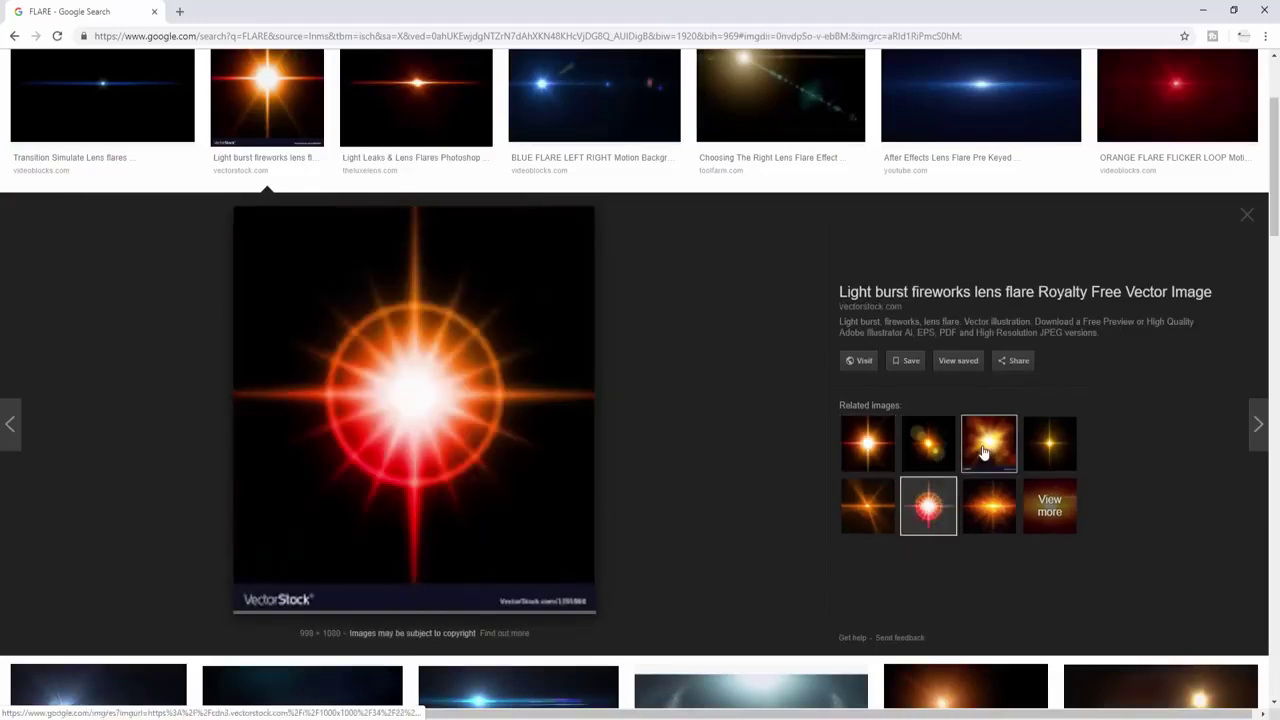
{"action": "left_click", "coordinate": [988, 445]}
{"action": "left_click", "coordinate": [927, 453]}
{"action": "scroll", "coordinate": [900, 440], "scroll_direction": "down", "scroll_amount": 5}
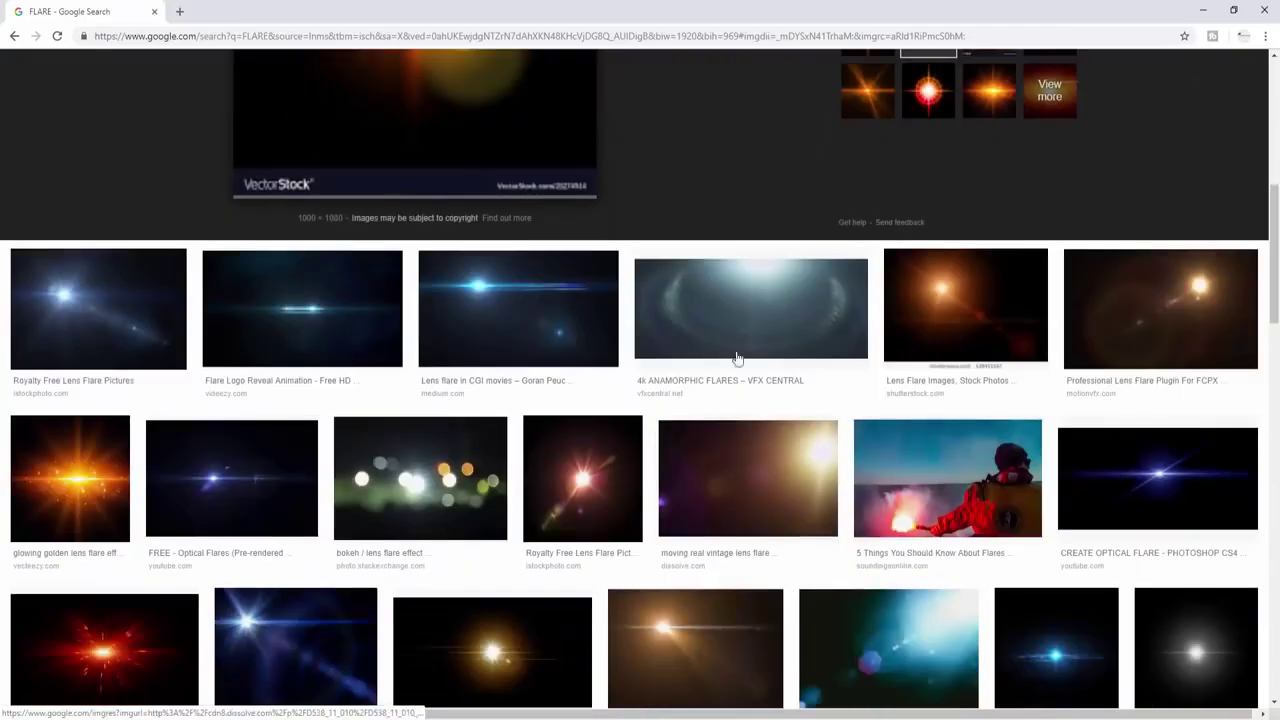
Step: Examine further lens flare examples, including the 4k anamorphic flare, 50 Free Optical Flares, blue shine and Lens Flare Free Video Clips images
{"action": "left_click", "coordinate": [743, 309]}
{"action": "scroll", "coordinate": [528, 437], "scroll_direction": "down", "scroll_amount": 3}
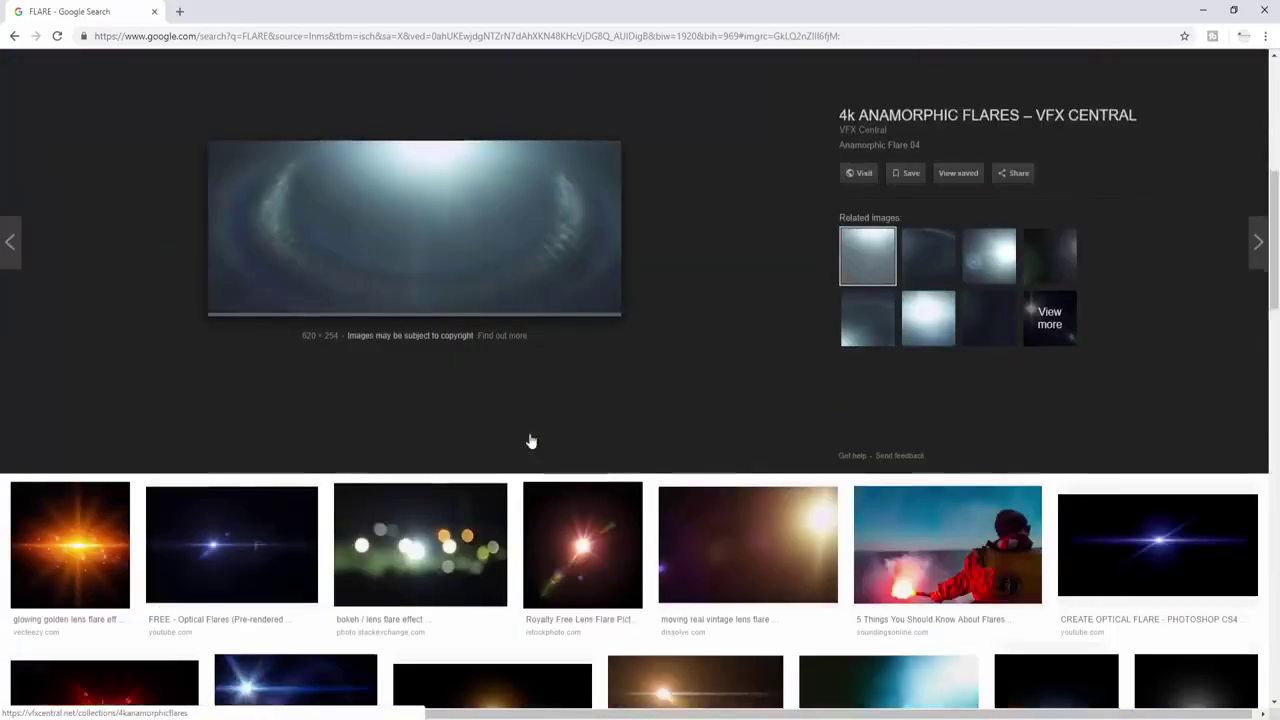
{"action": "left_click", "coordinate": [575, 450]}
{"action": "scroll", "coordinate": [593, 493], "scroll_direction": "down", "scroll_amount": 4}
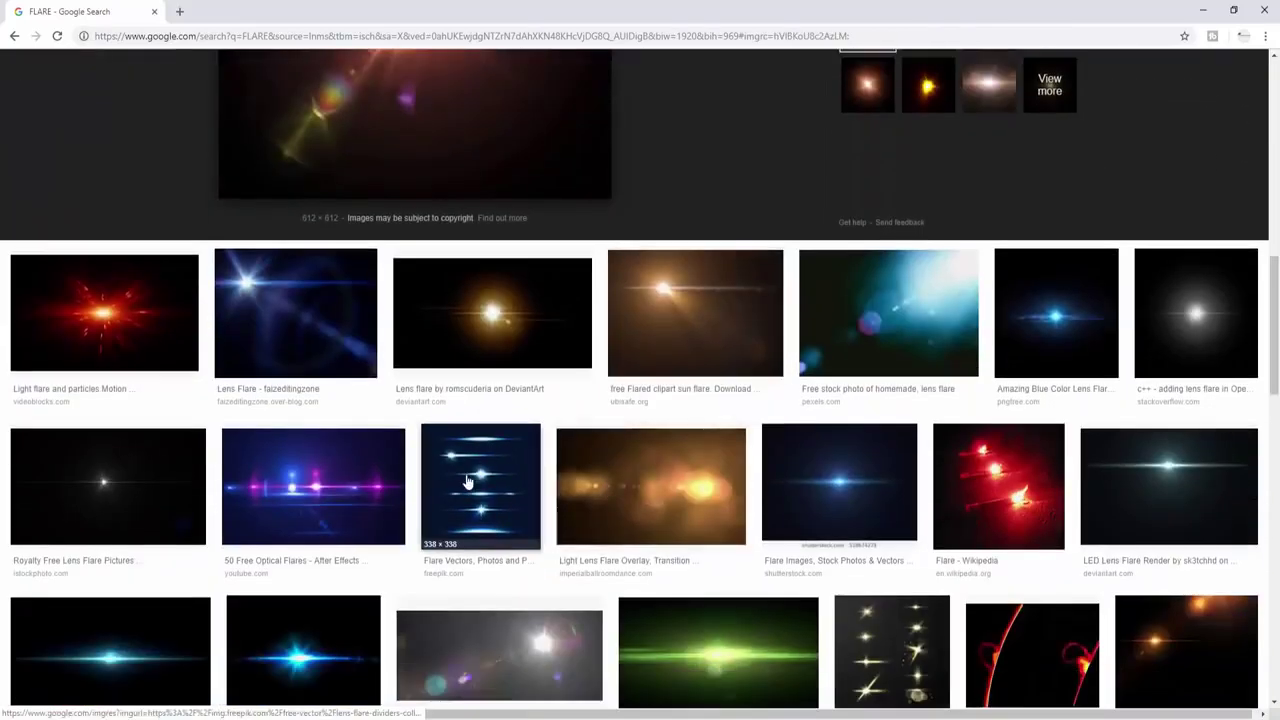
{"action": "left_click", "coordinate": [466, 481]}
{"action": "scroll", "coordinate": [450, 430], "scroll_direction": "up", "scroll_amount": 2}
{"action": "left_click", "coordinate": [343, 345]}
{"action": "scroll", "coordinate": [457, 466], "scroll_direction": "down", "scroll_amount": 5}
{"action": "scroll", "coordinate": [466, 471], "scroll_direction": "down", "scroll_amount": 2}
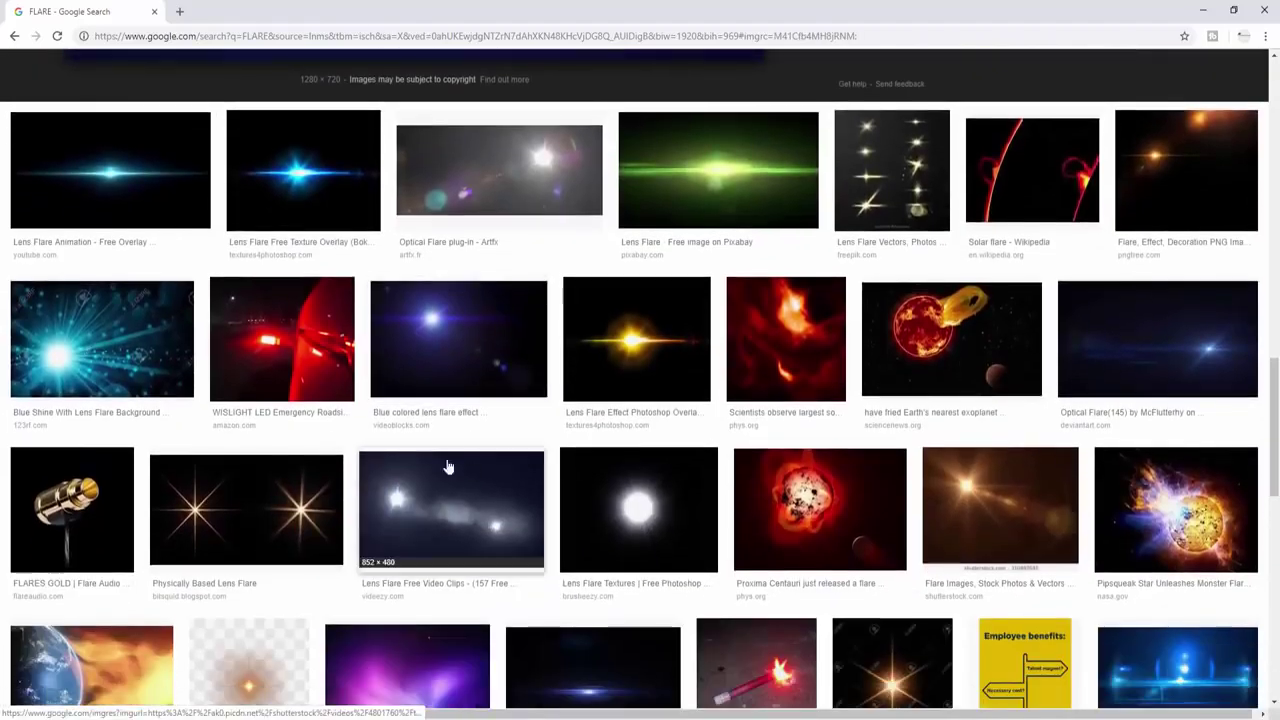
{"action": "left_click", "coordinate": [134, 337]}
{"action": "scroll", "coordinate": [674, 592], "scroll_direction": "down", "scroll_amount": 5}
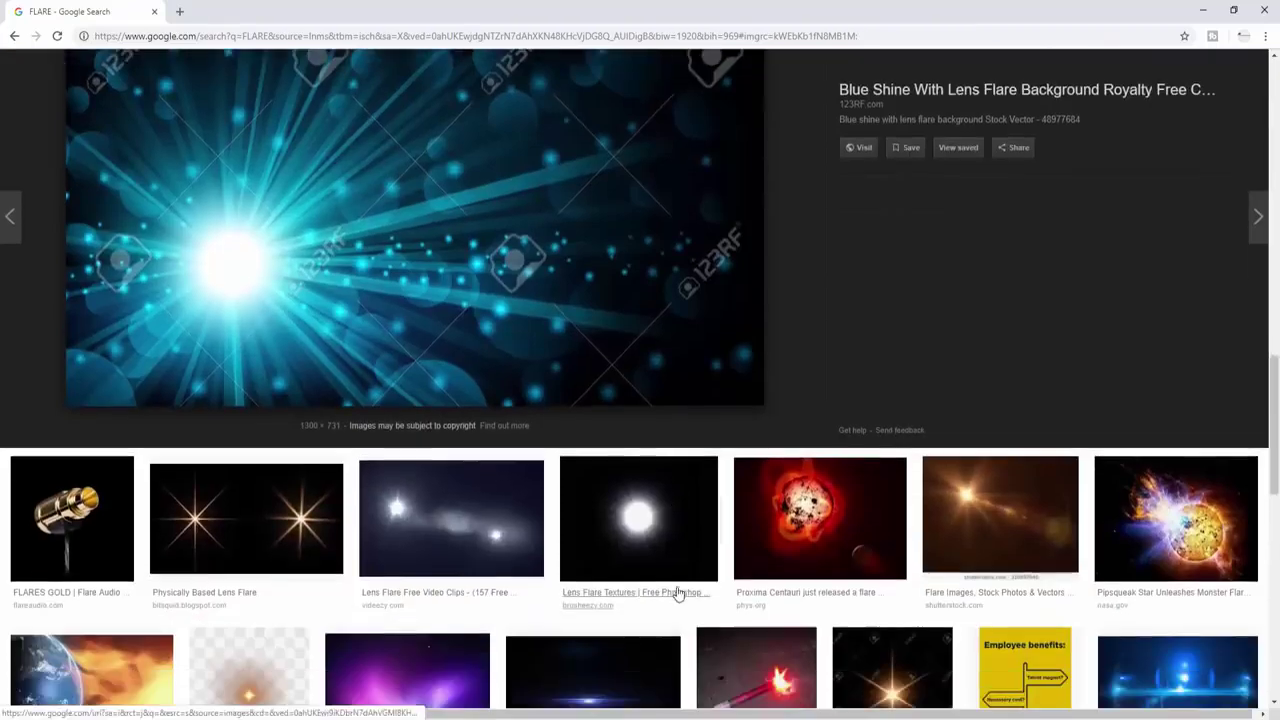
{"action": "left_click", "coordinate": [491, 323]}
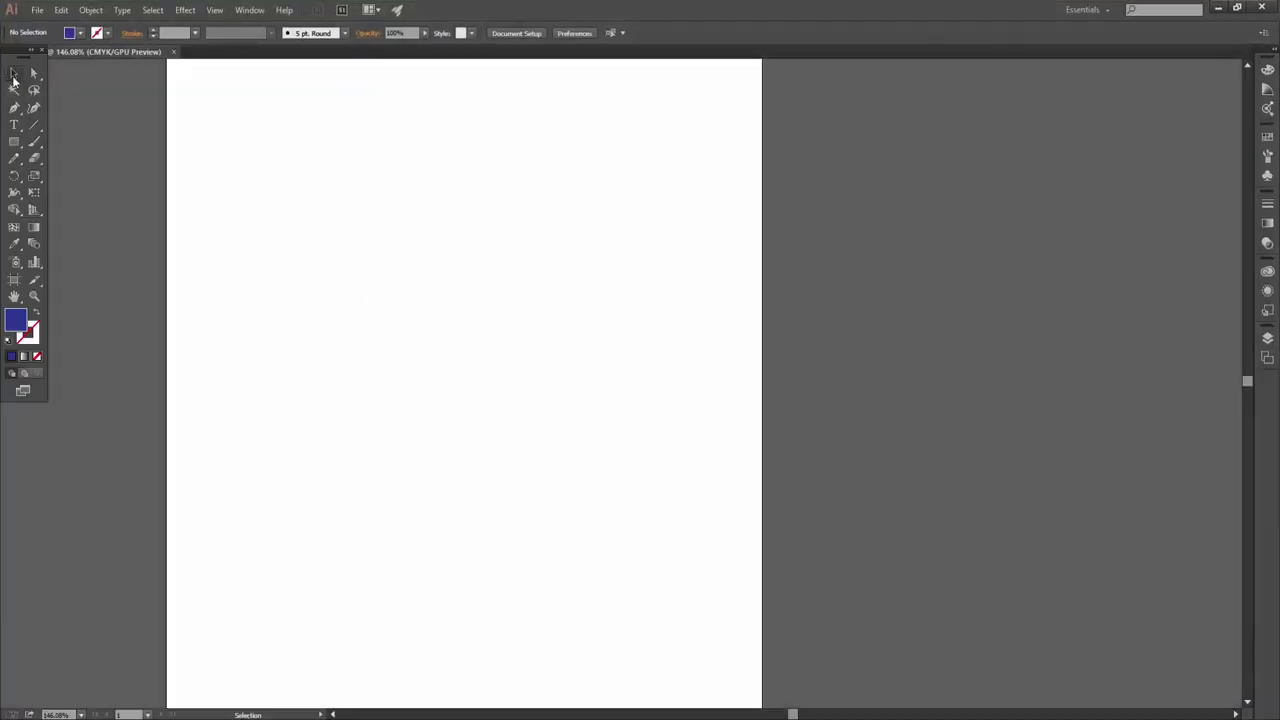
Step: Draw a flare about 57 pt wide on the blank artboard with the Flare tool and select it
{"action": "left_click_drag", "start_coordinate": [346, 280], "coordinate": [391, 302]}
{"action": "left_click", "coordinate": [14, 141]}
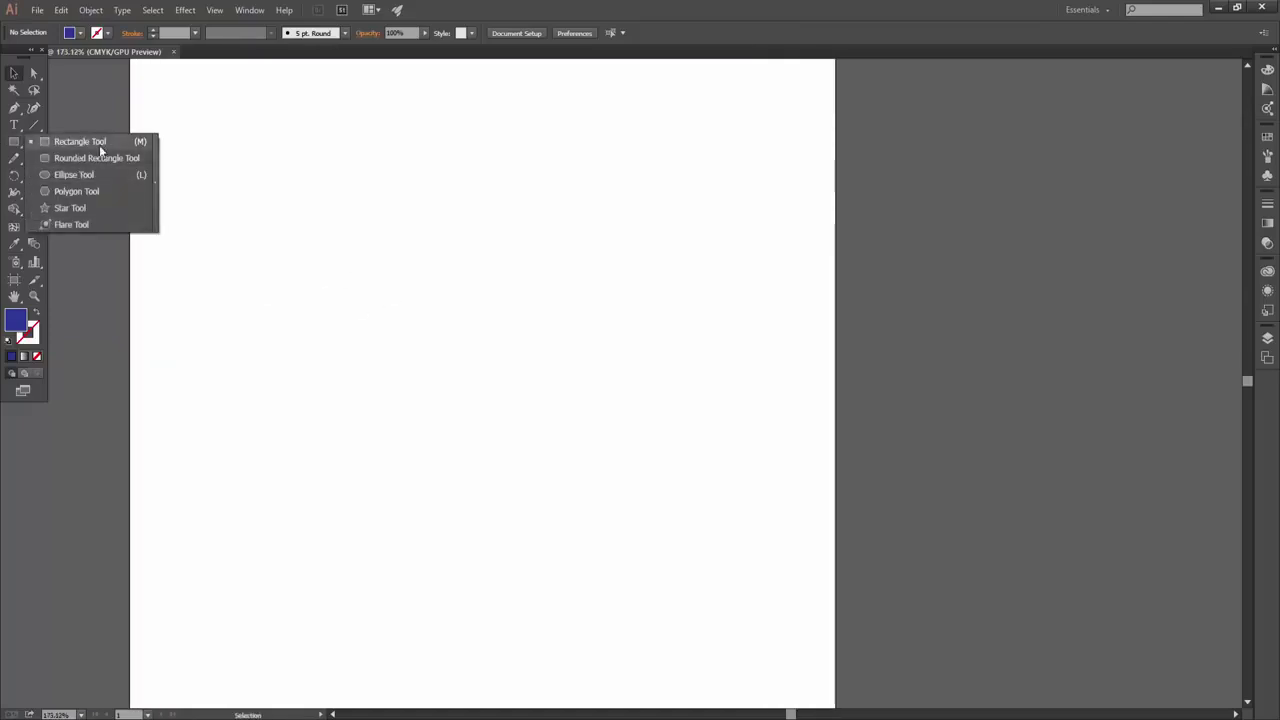
{"action": "left_click", "coordinate": [97, 224]}
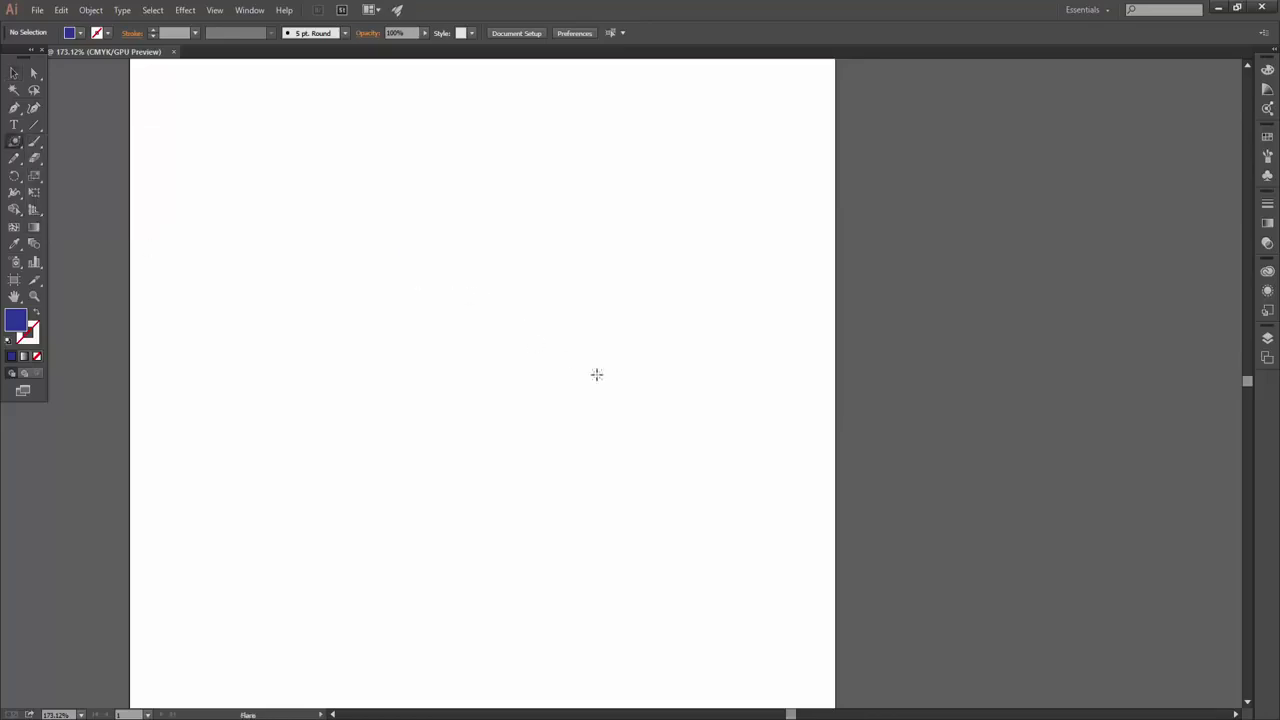
{"action": "left_click_drag", "start_coordinate": [414, 277], "coordinate": [462, 330]}
{"action": "key", "text": "v"}
{"action": "left_click", "coordinate": [462, 338]}
{"action": "key", "text": "ctrl+space"}
{"action": "left_click_drag", "start_coordinate": [397, 283], "coordinate": [623, 314]}
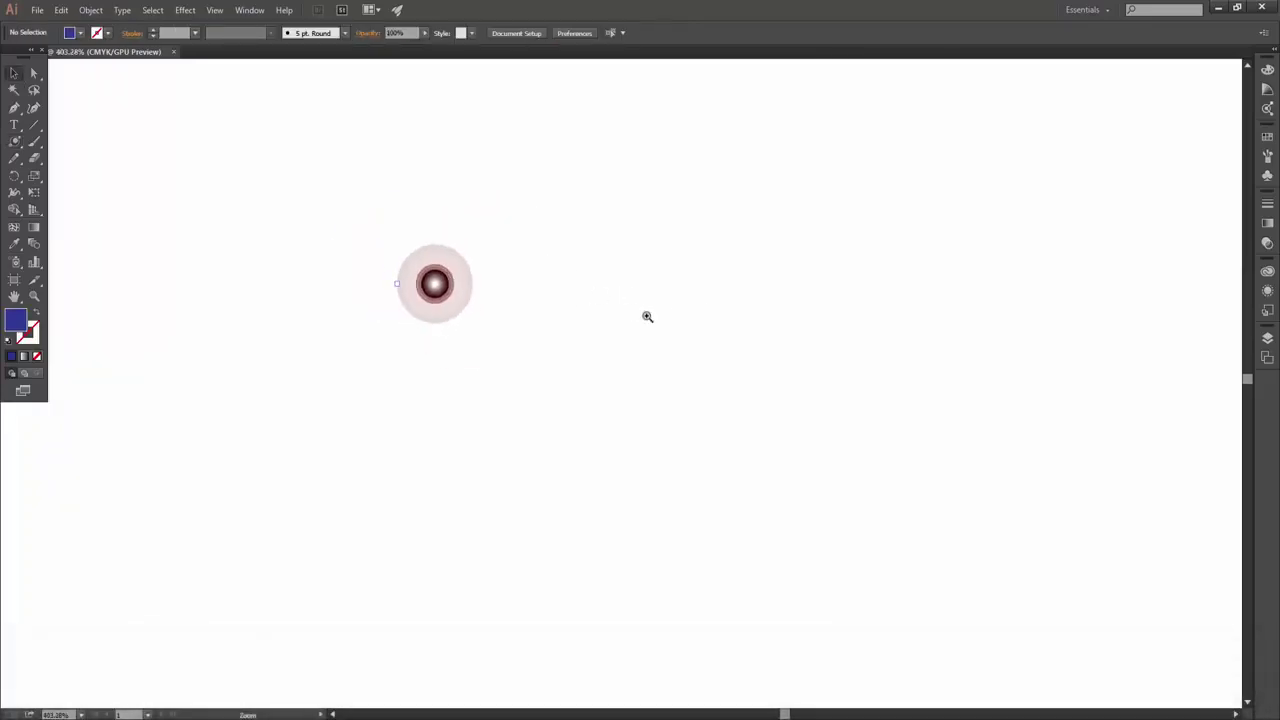
{"action": "key", "text": "ctrl+a"}
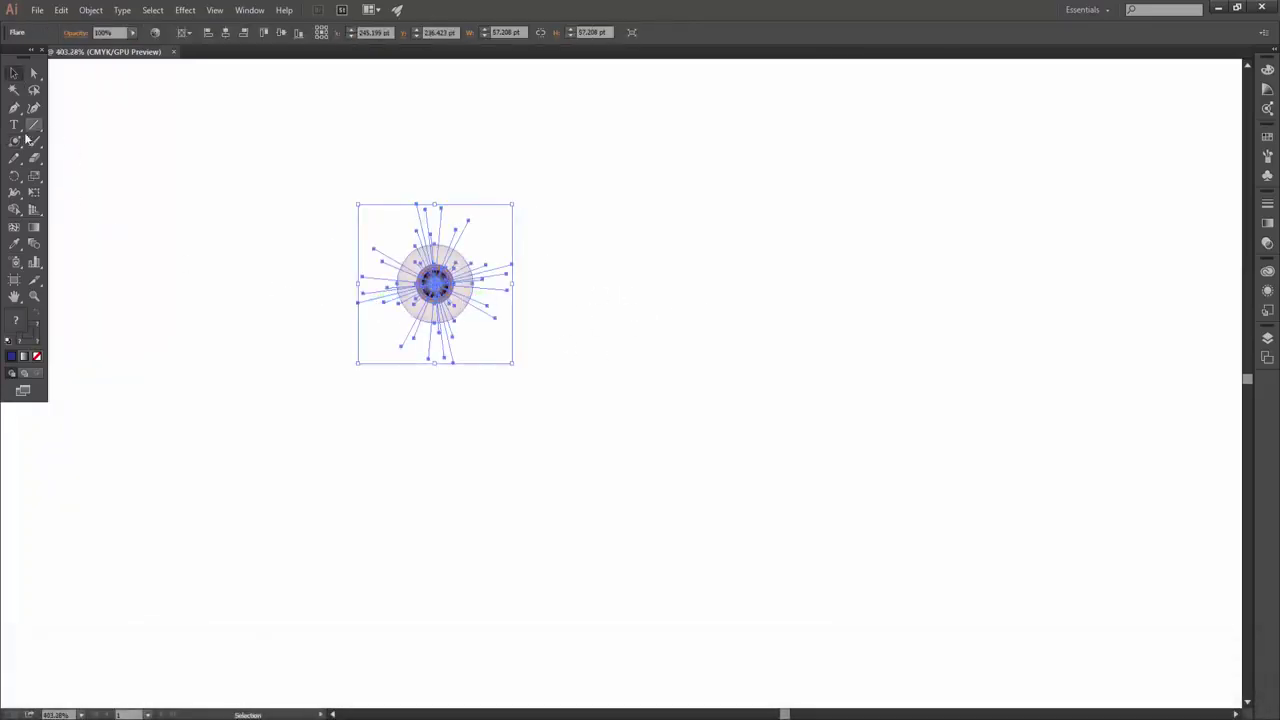
Step: Draw a blue rectangle about 340 × 189 pt around the flare and send it to the back
{"action": "left_click_drag", "start_coordinate": [15, 141], "coordinate": [70, 141]}
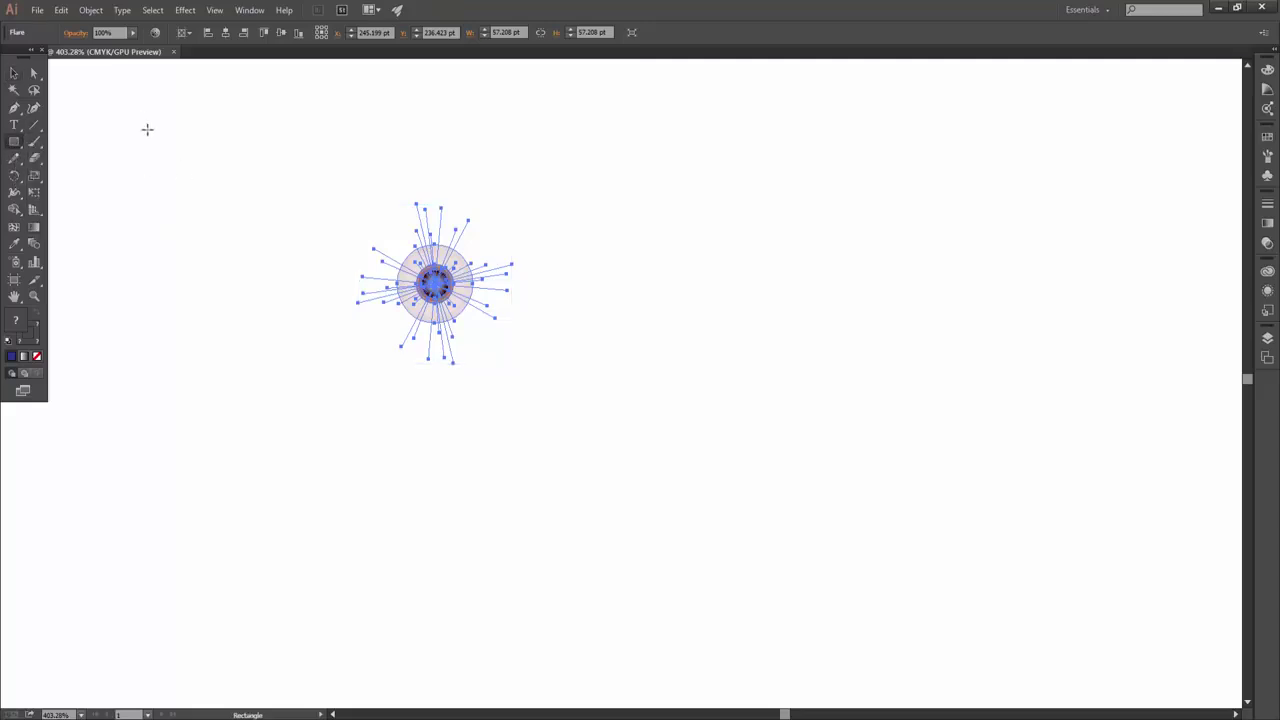
{"action": "left_click_drag", "start_coordinate": [1058, 646], "coordinate": [143, 120]}
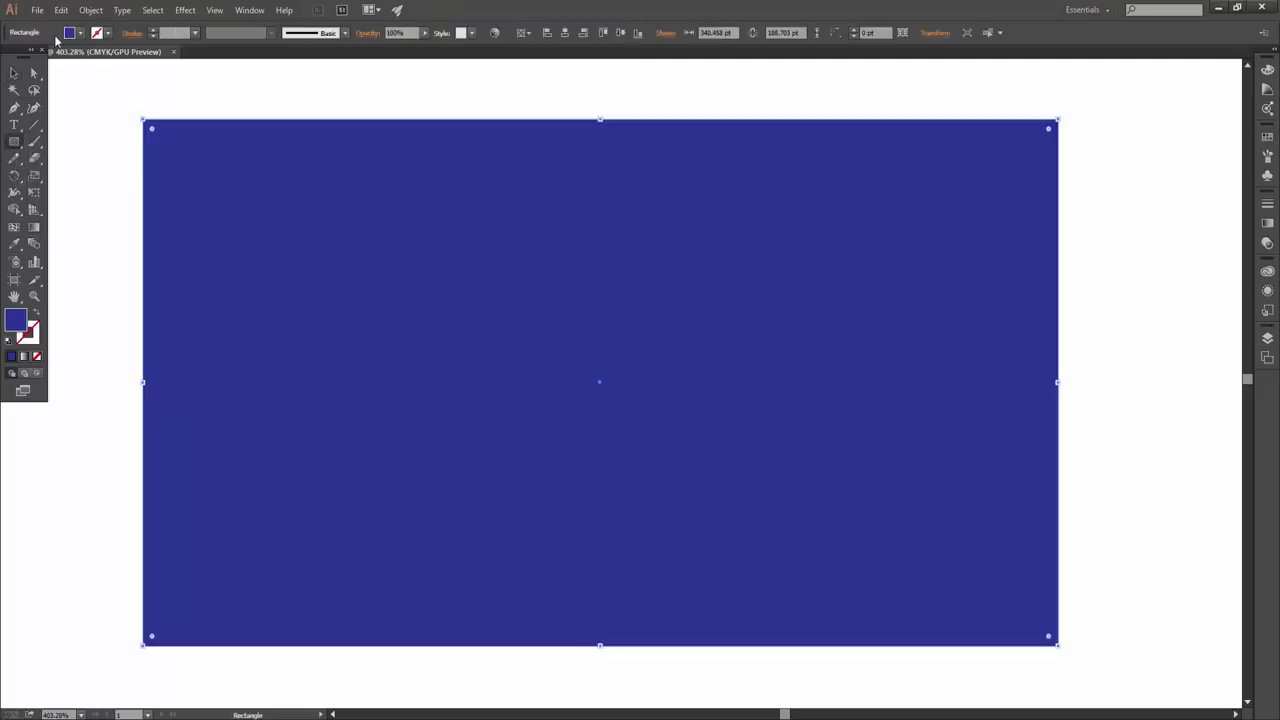
{"action": "key", "text": "ctrl+shift+bracketleft"}
{"action": "left_click", "coordinate": [13, 72]}
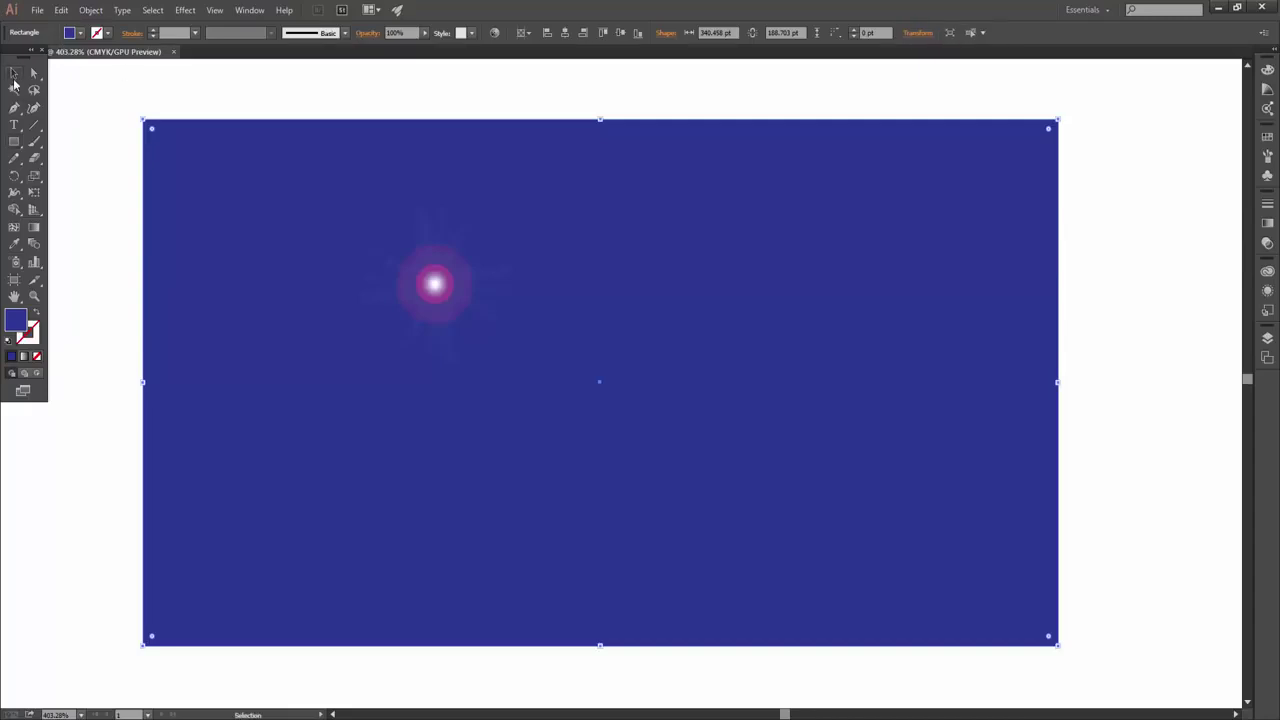
Step: Enlarge the flare on the blue rectangle to about 116 pt wide and move it slightly
{"action": "left_click", "coordinate": [460, 283]}
{"action": "left_click_drag", "start_coordinate": [512, 364], "coordinate": [590, 446]}
{"action": "left_click", "coordinate": [720, 256]}
{"action": "left_click", "coordinate": [432, 287]}
{"action": "left_click_drag", "start_coordinate": [447, 320], "coordinate": [458, 363]}
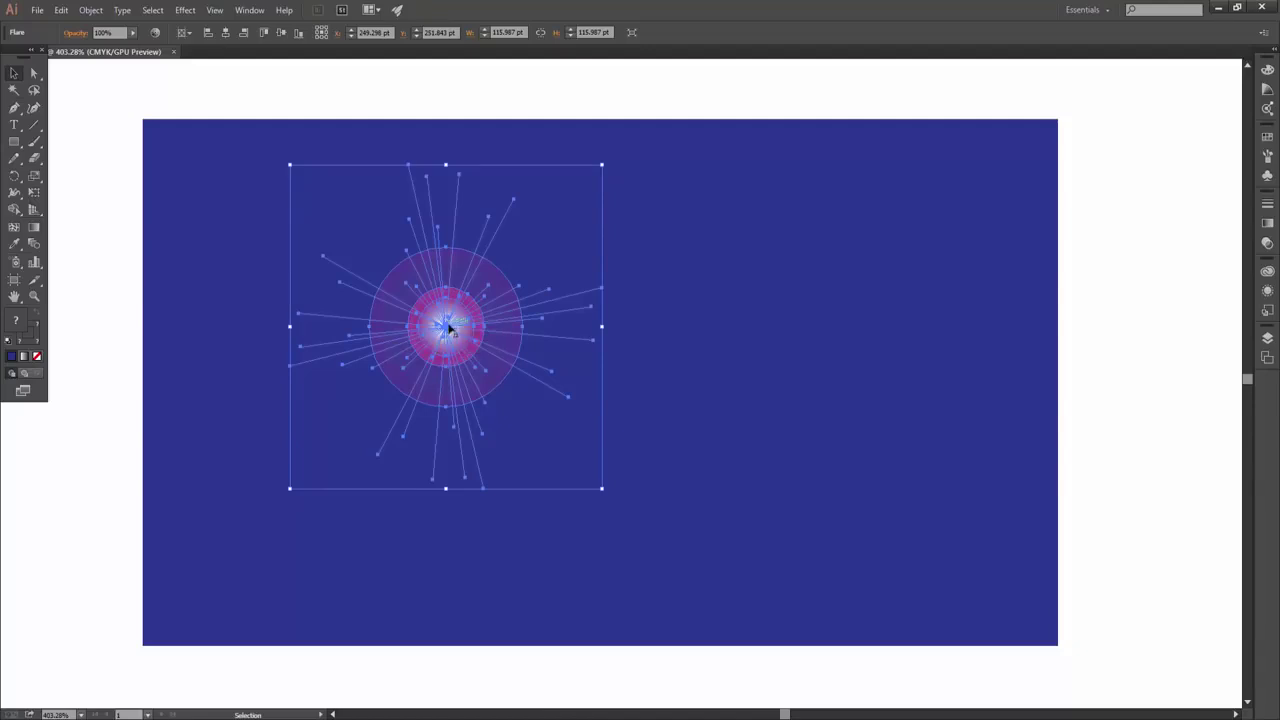
Step: Examine the flare's halo and rays against the blue rectangle, selecting each object in turn
{"action": "left_click", "coordinate": [680, 403]}
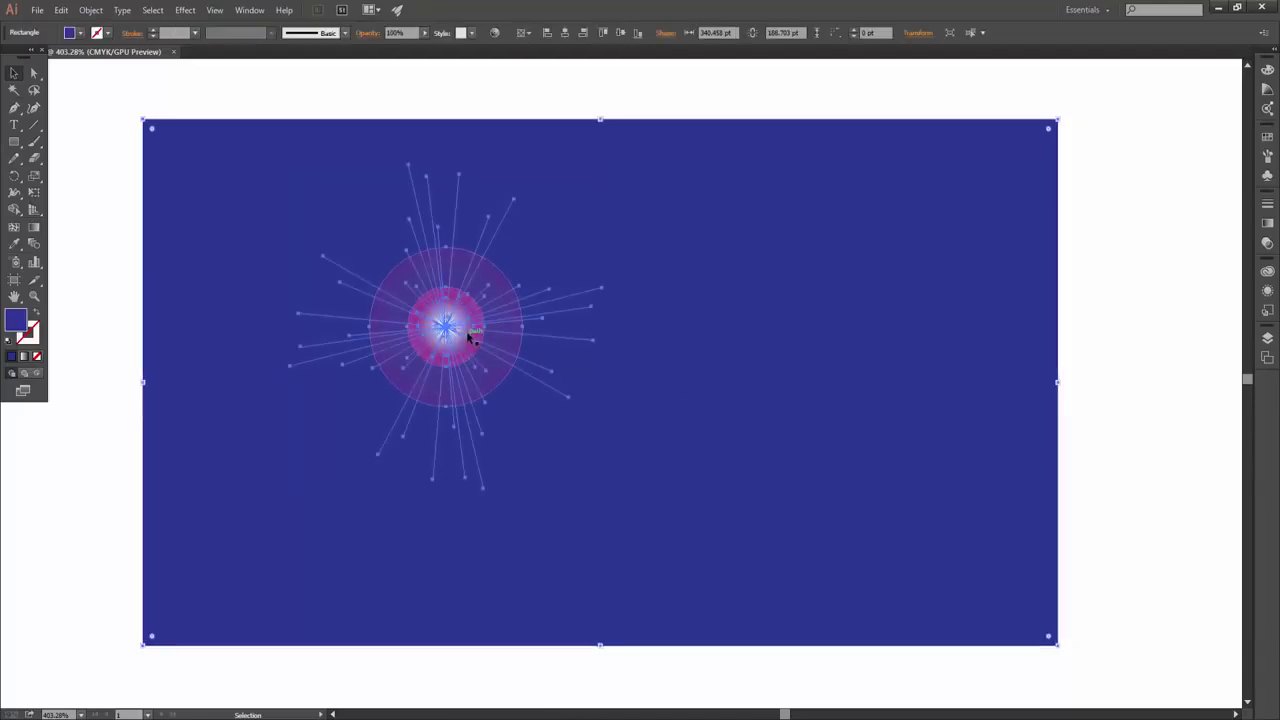
{"action": "left_click", "coordinate": [471, 331]}
{"action": "left_click", "coordinate": [680, 362]}
{"action": "left_click", "coordinate": [620, 434]}
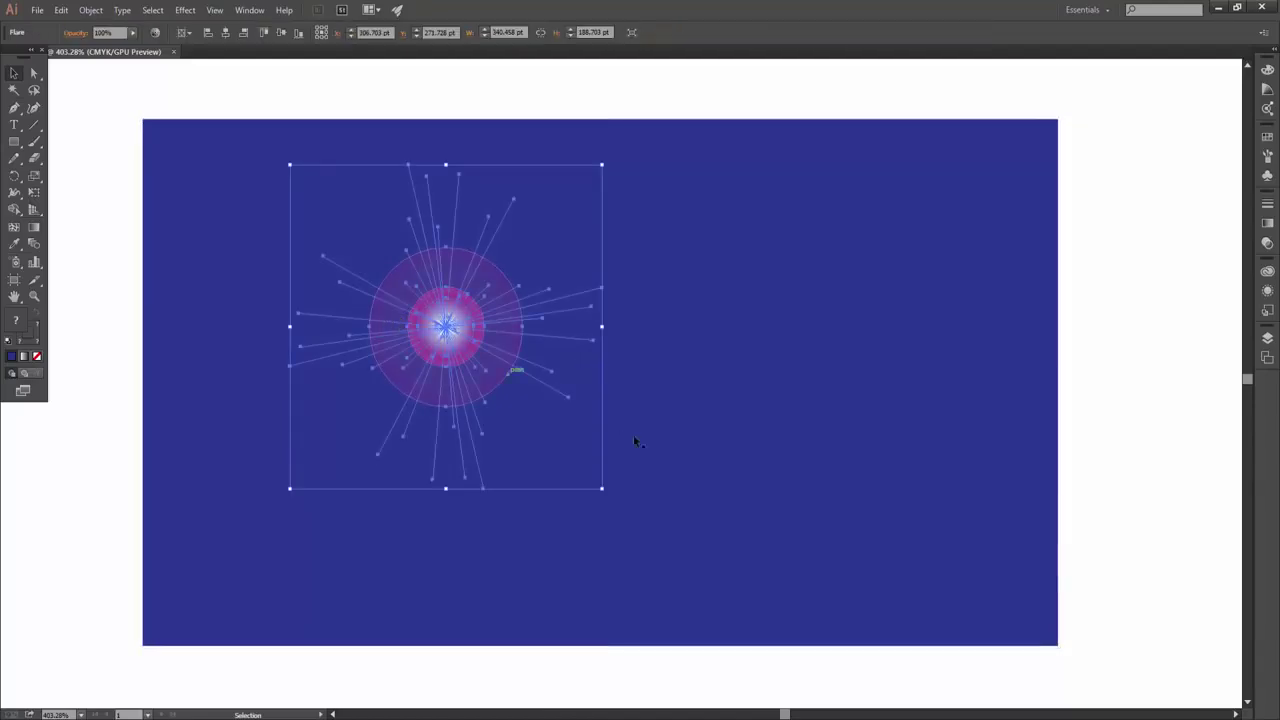
{"action": "left_click", "coordinate": [465, 322]}
{"action": "left_click", "coordinate": [565, 369]}
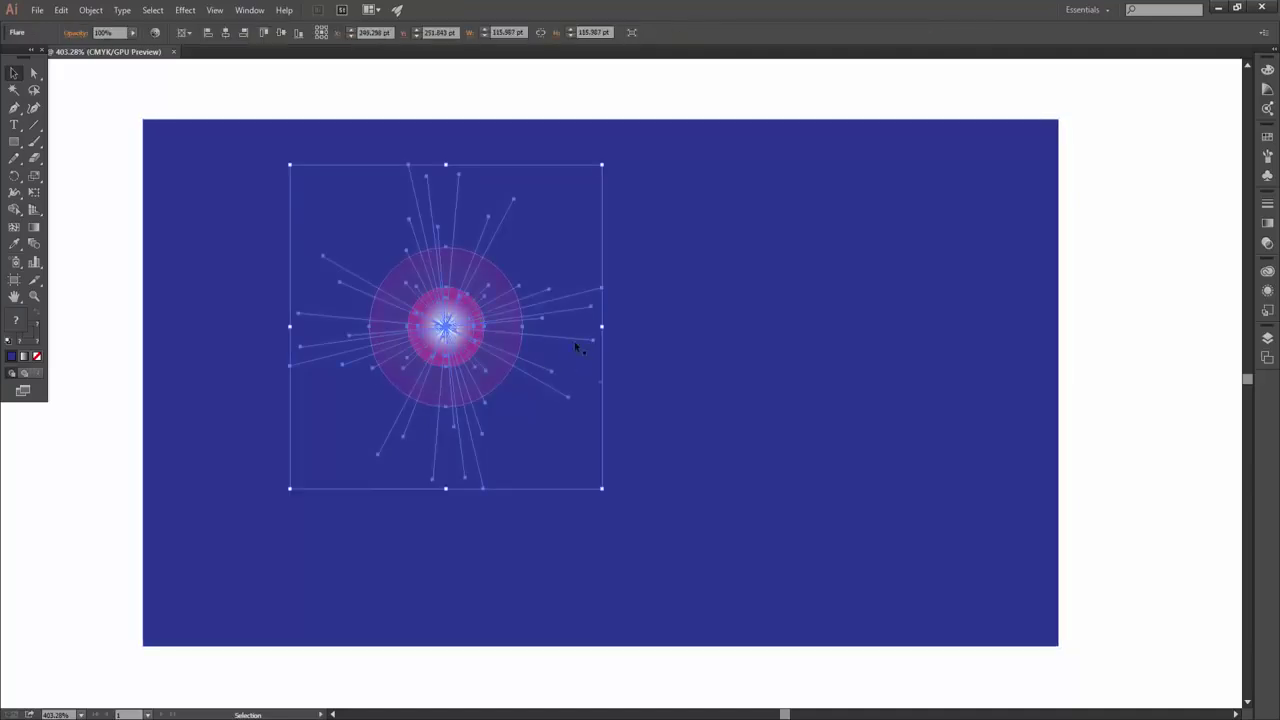
{"action": "left_click", "coordinate": [576, 299]}
{"action": "left_click", "coordinate": [432, 180]}
{"action": "left_click", "coordinate": [604, 361]}
{"action": "left_click", "coordinate": [494, 299]}
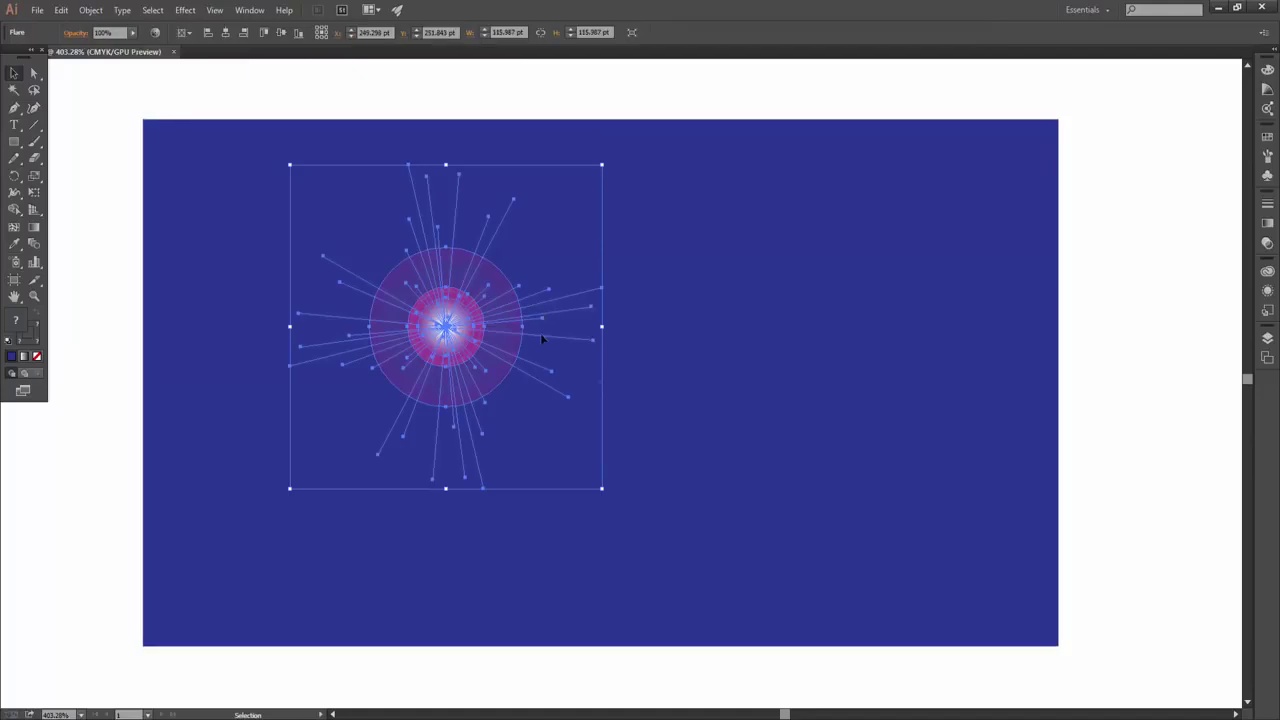
{"action": "left_click", "coordinate": [660, 374]}
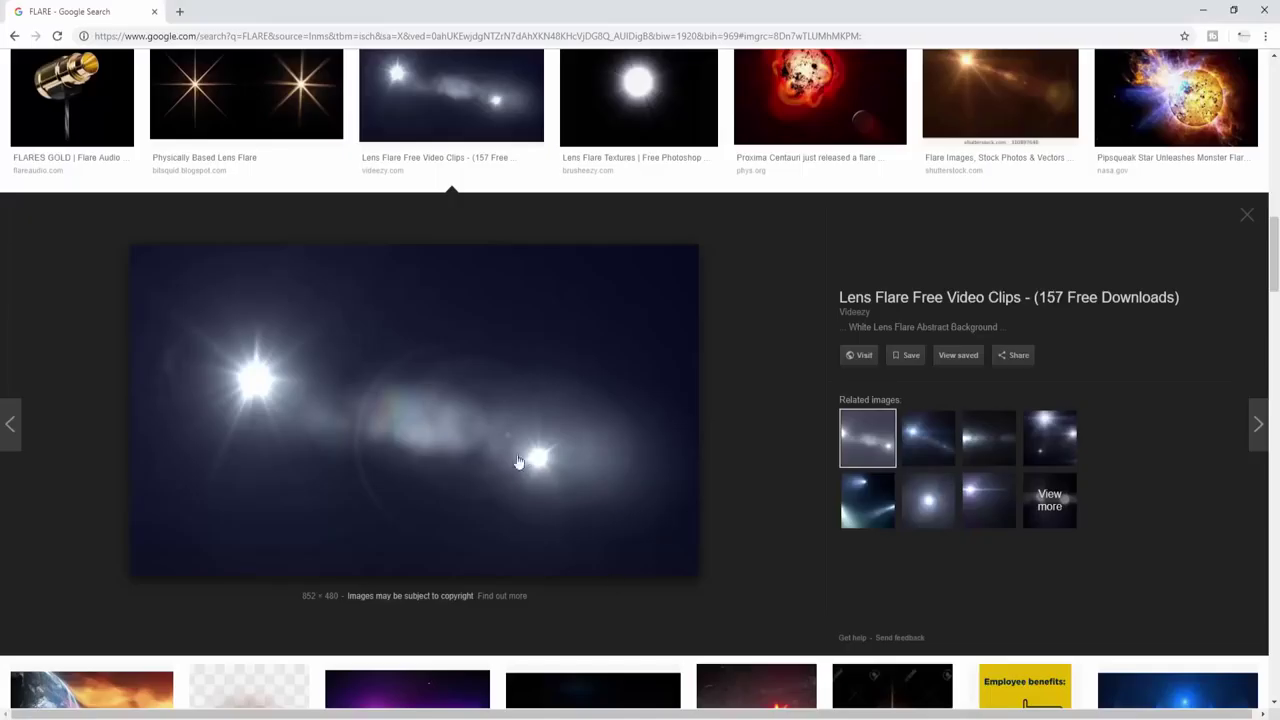
Step: Switch to the browser and examine the brown Shutterstock lens flare image and one of its related images
{"action": "scroll", "coordinate": [697, 366], "scroll_direction": "up", "scroll_amount": 2}
{"action": "left_click", "coordinate": [995, 300]}
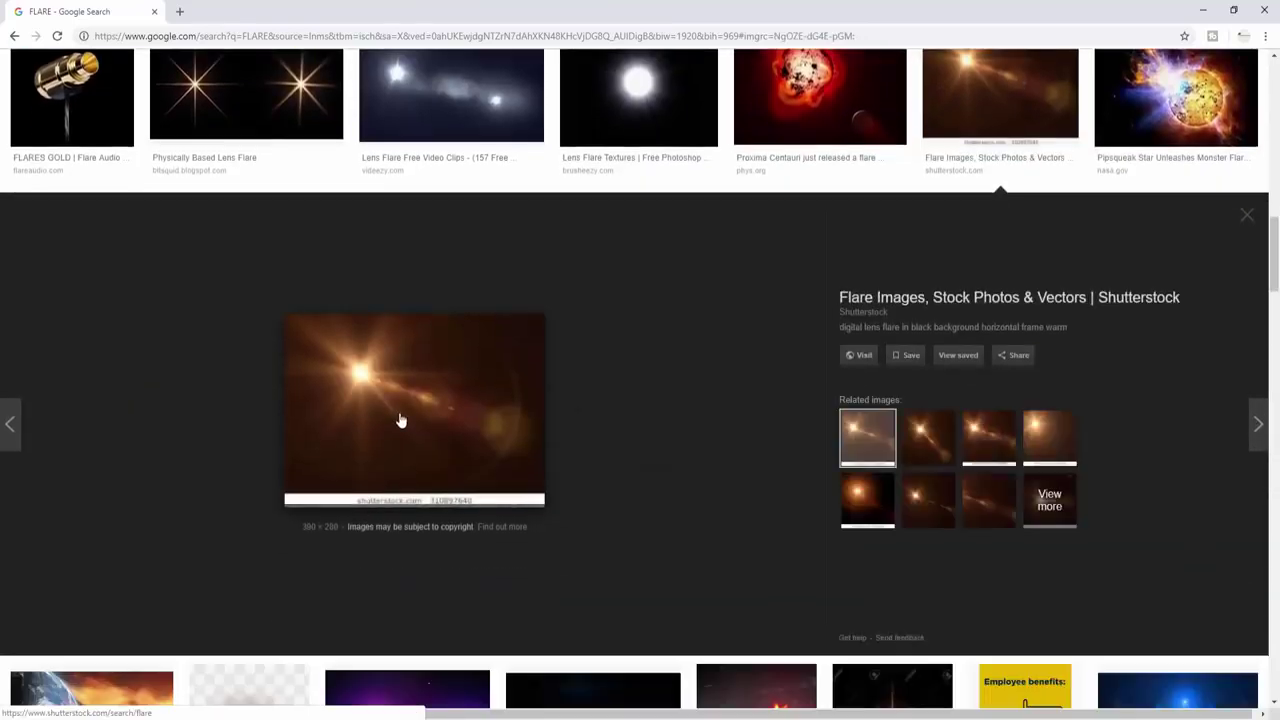
{"action": "left_click", "coordinate": [987, 505]}
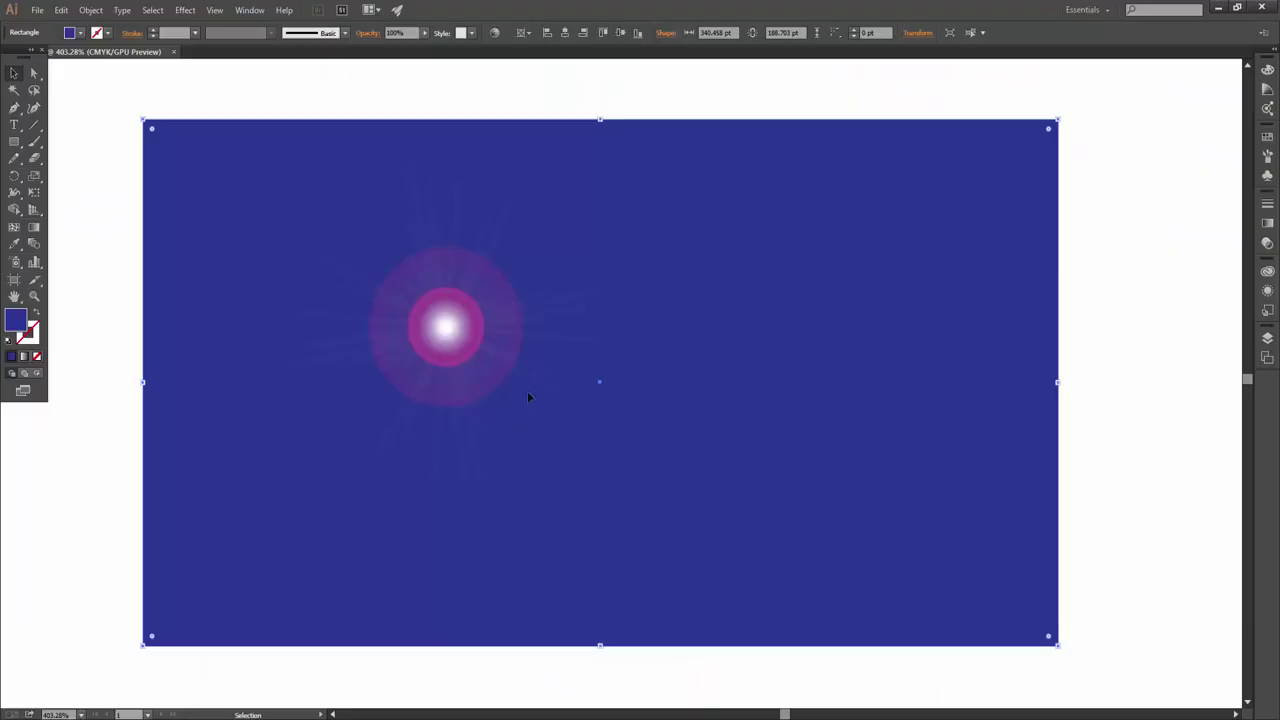
Step: Delete the flare in Illustrator and open the Flare tool options for a new one near the middle of the blue rectangle
{"action": "left_click", "coordinate": [488, 350]}
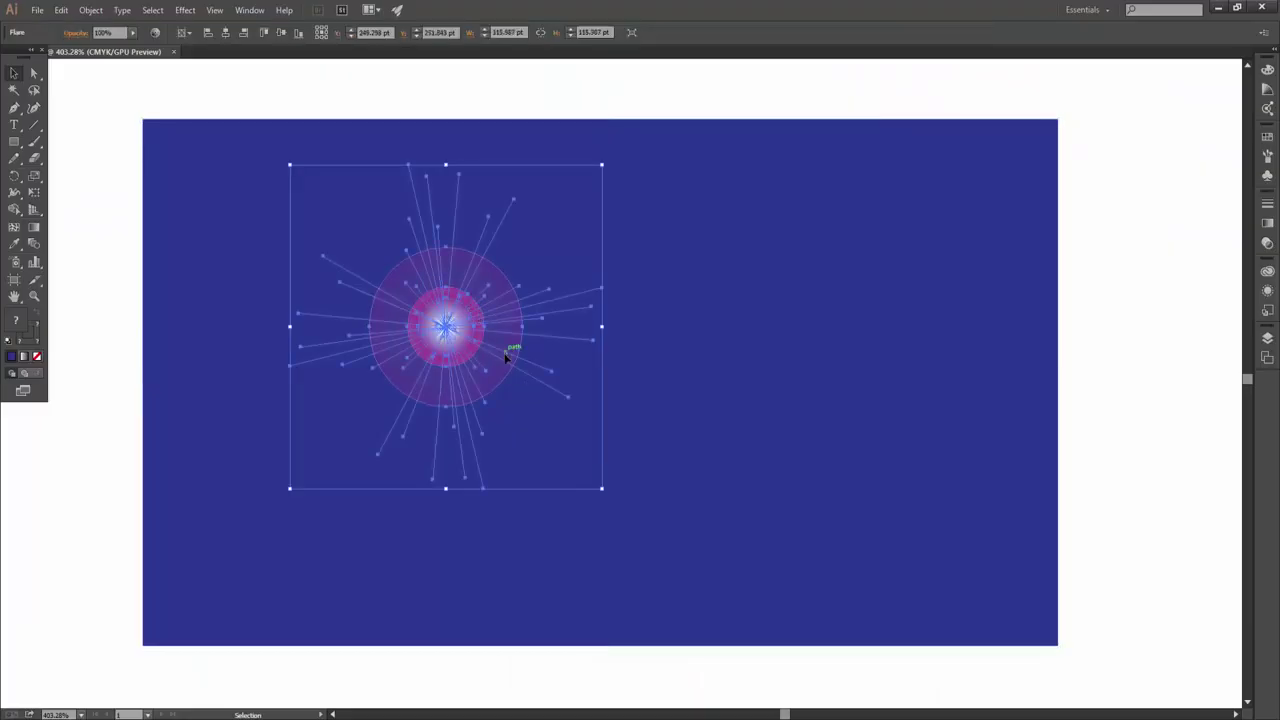
{"action": "key", "text": "Delete"}
{"action": "left_click_drag", "start_coordinate": [14, 141], "coordinate": [97, 225]}
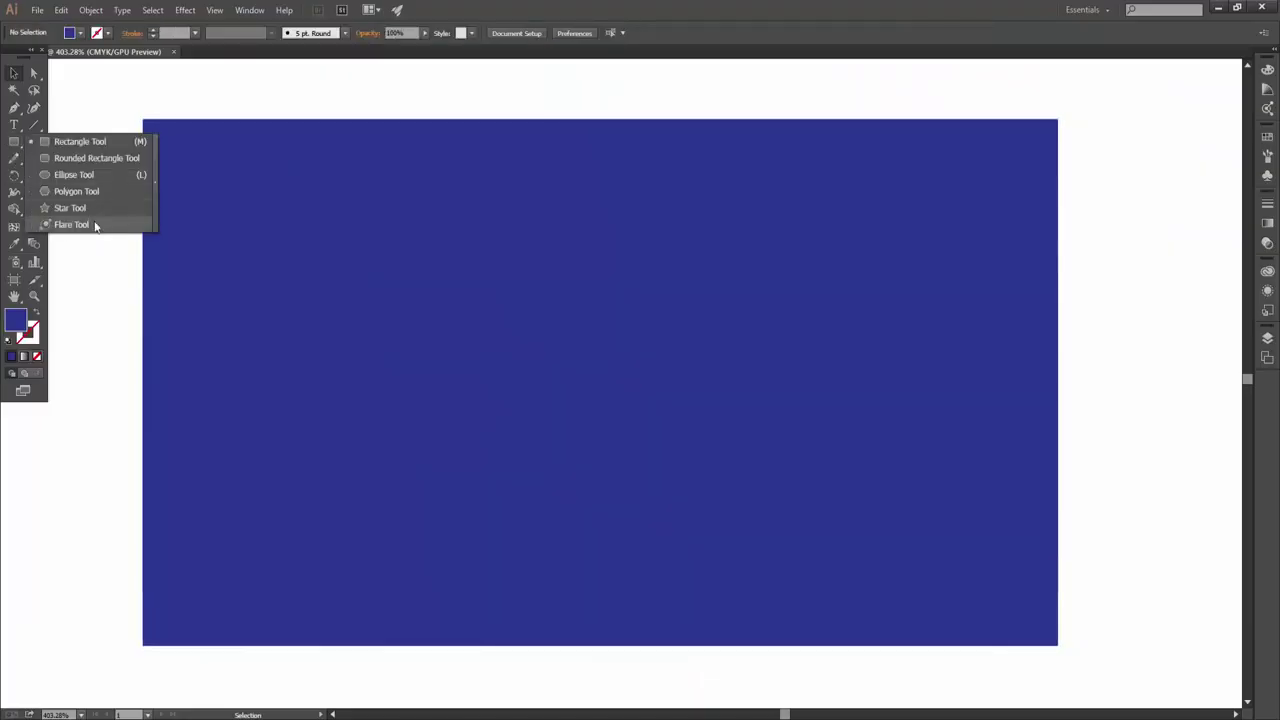
{"action": "left_click", "coordinate": [78, 225]}
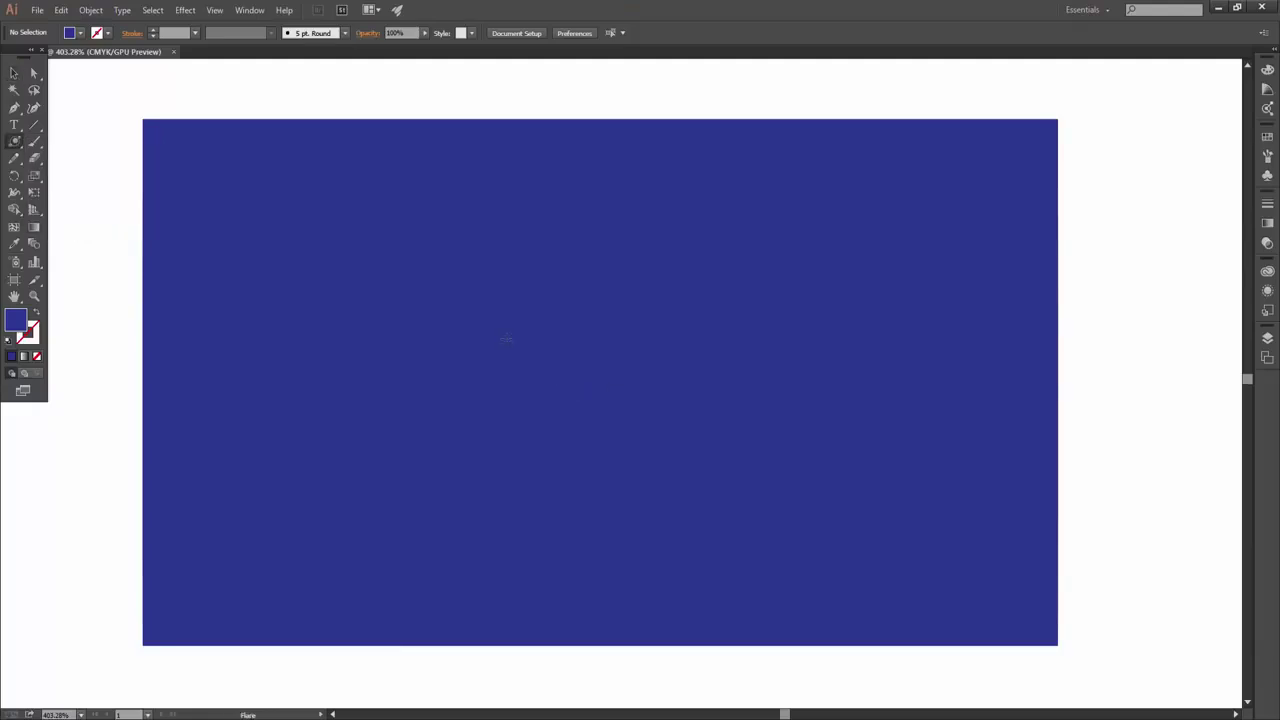
{"action": "left_click", "coordinate": [506, 337]}
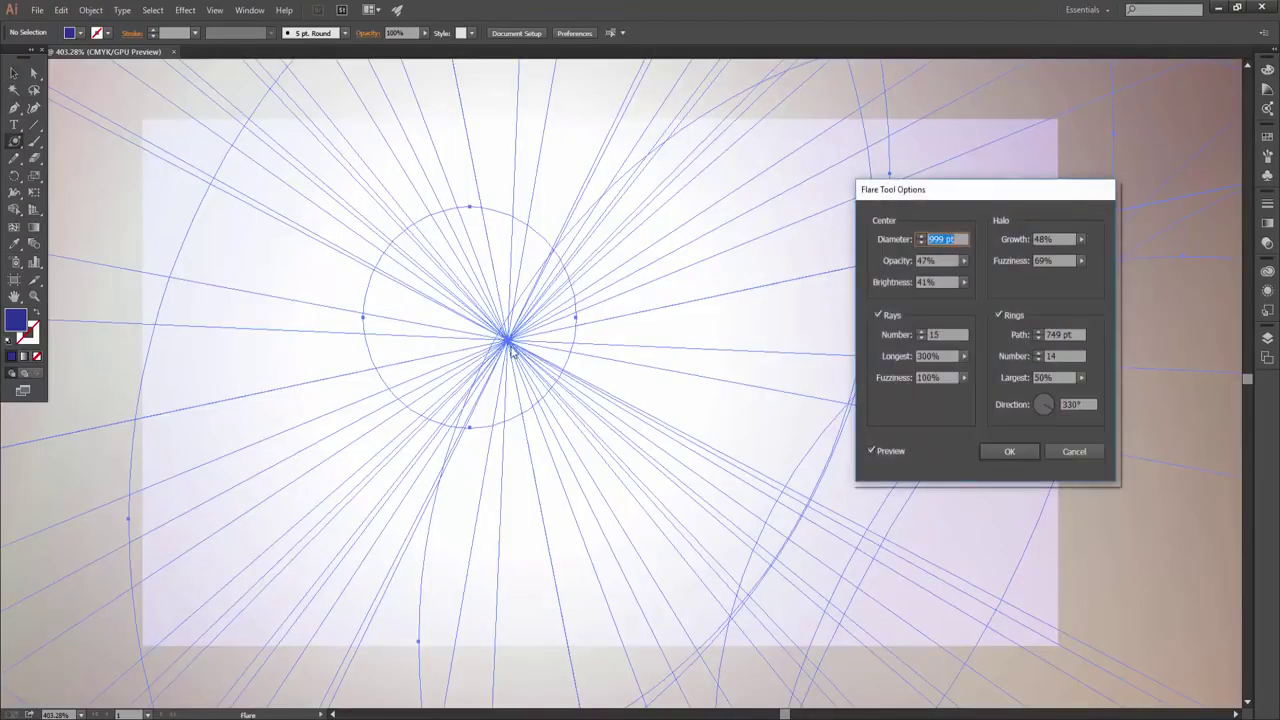
Step: Reduce the new flare's center diameter stepwise to 990 pt
{"action": "left_click", "coordinate": [921, 243]}
{"action": "left_click", "coordinate": [921, 243]}
{"action": "left_click", "coordinate": [921, 243]}
{"action": "left_click", "coordinate": [921, 243]}
{"action": "left_click", "coordinate": [921, 243]}
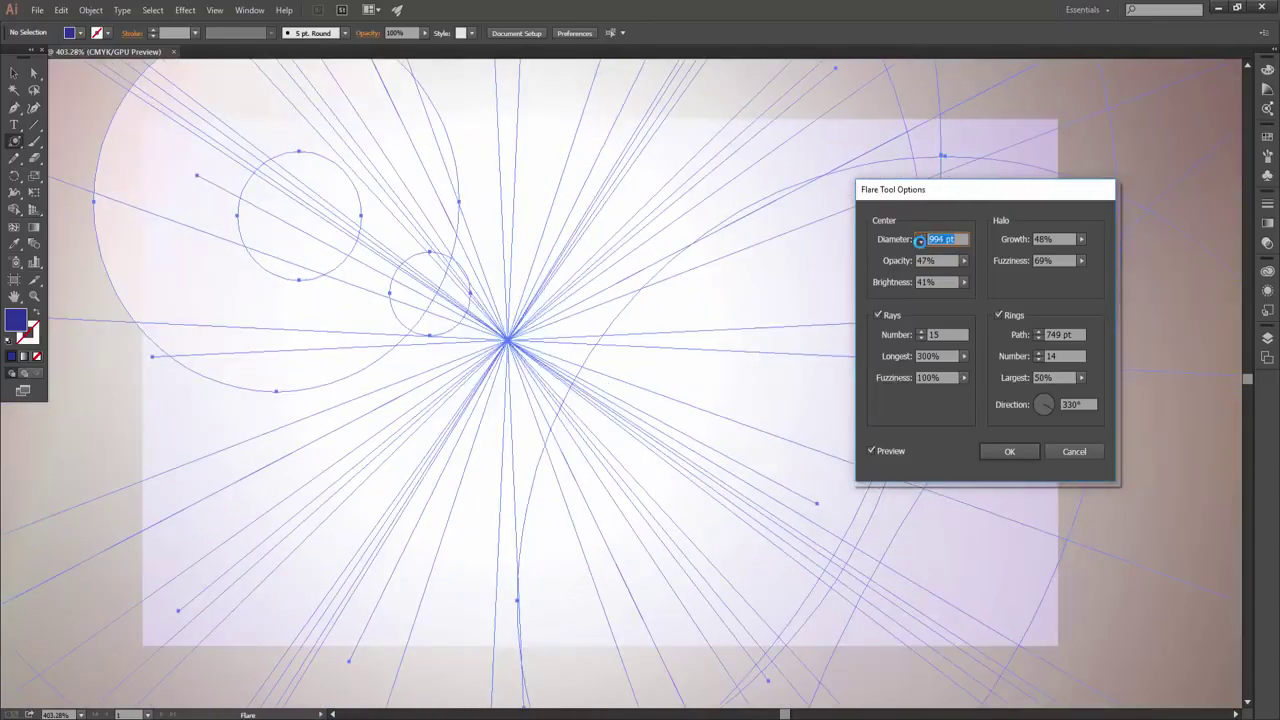
{"action": "key", "text": "Down"}
{"action": "key", "text": "Down"}
{"action": "key", "text": "Down"}
{"action": "key", "text": "Down"}
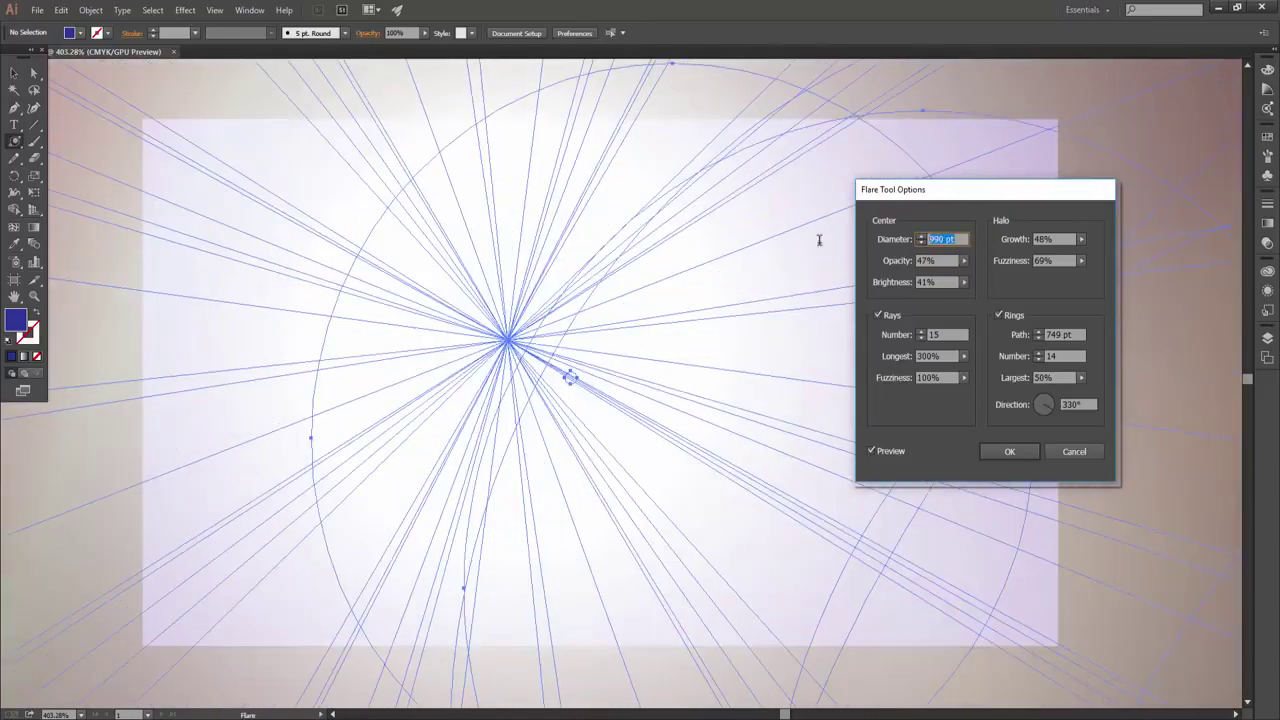
Step: Try center diameters of 500 pt and 5 pt for the flare
{"action": "type", "text": "500"}
{"action": "left_click", "coordinate": [941, 259]}
{"action": "left_click", "coordinate": [958, 239]}
{"action": "type", "text": "5"}
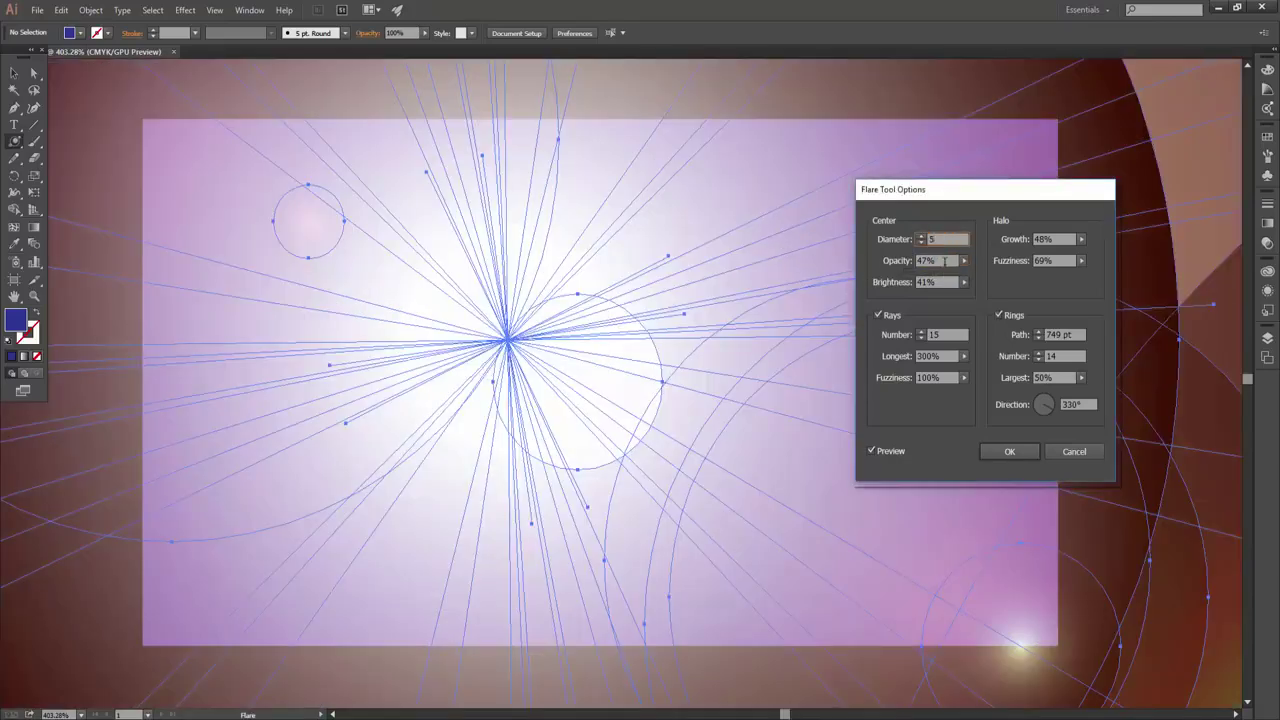
{"action": "left_click", "coordinate": [943, 261]}
Step: Try center diameters of 40 pt and 15 pt for the flare
{"action": "left_click", "coordinate": [952, 239]}
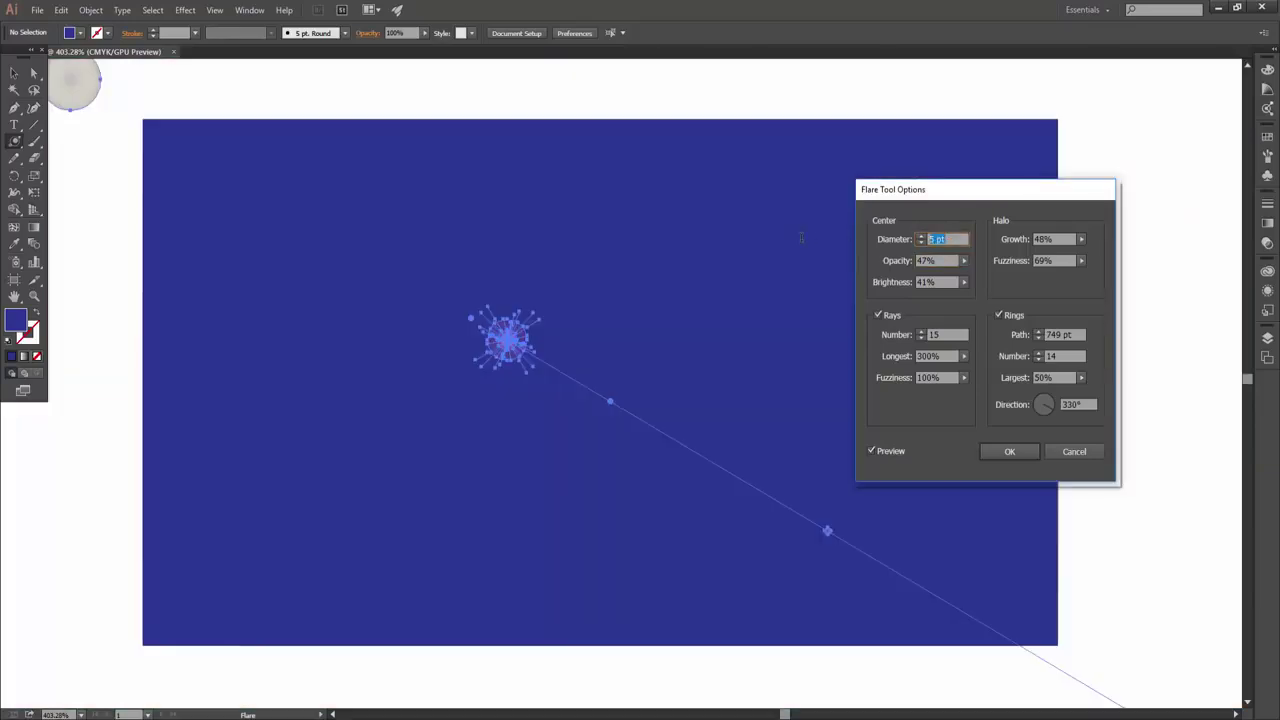
{"action": "type", "text": "40"}
{"action": "left_click", "coordinate": [932, 260]}
{"action": "left_click", "coordinate": [945, 240]}
{"action": "type", "text": "15"}
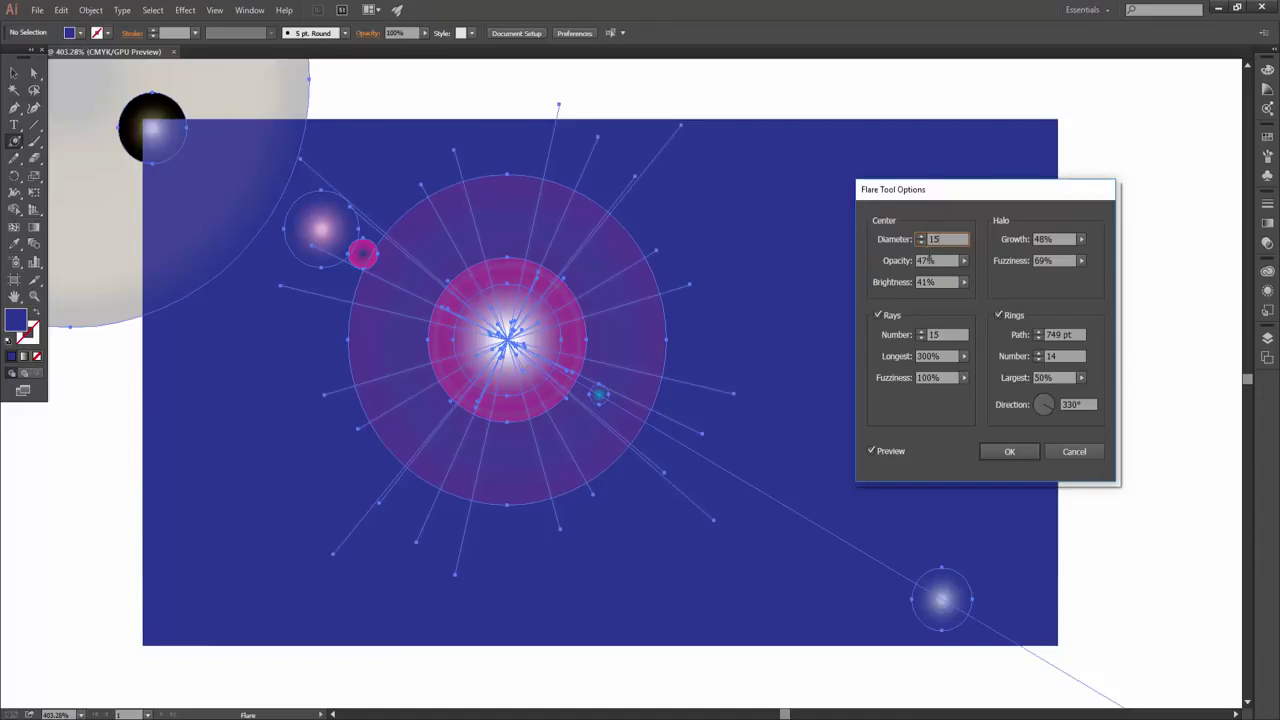
{"action": "left_click", "coordinate": [929, 260]}
Step: Try a center diameter of 20 pt for the flare and settle on 25 pt
{"action": "left_click", "coordinate": [956, 239]}
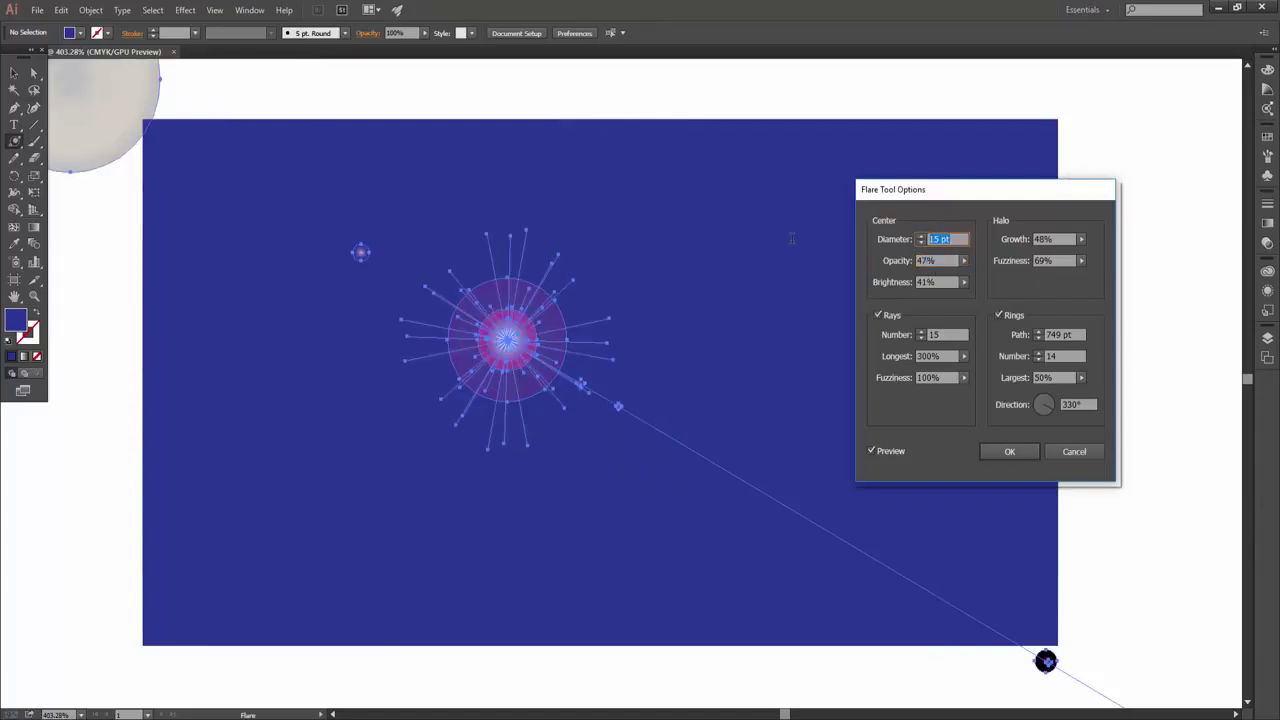
{"action": "type", "text": "20"}
{"action": "left_click", "coordinate": [932, 260]}
{"action": "left_click", "coordinate": [954, 239]}
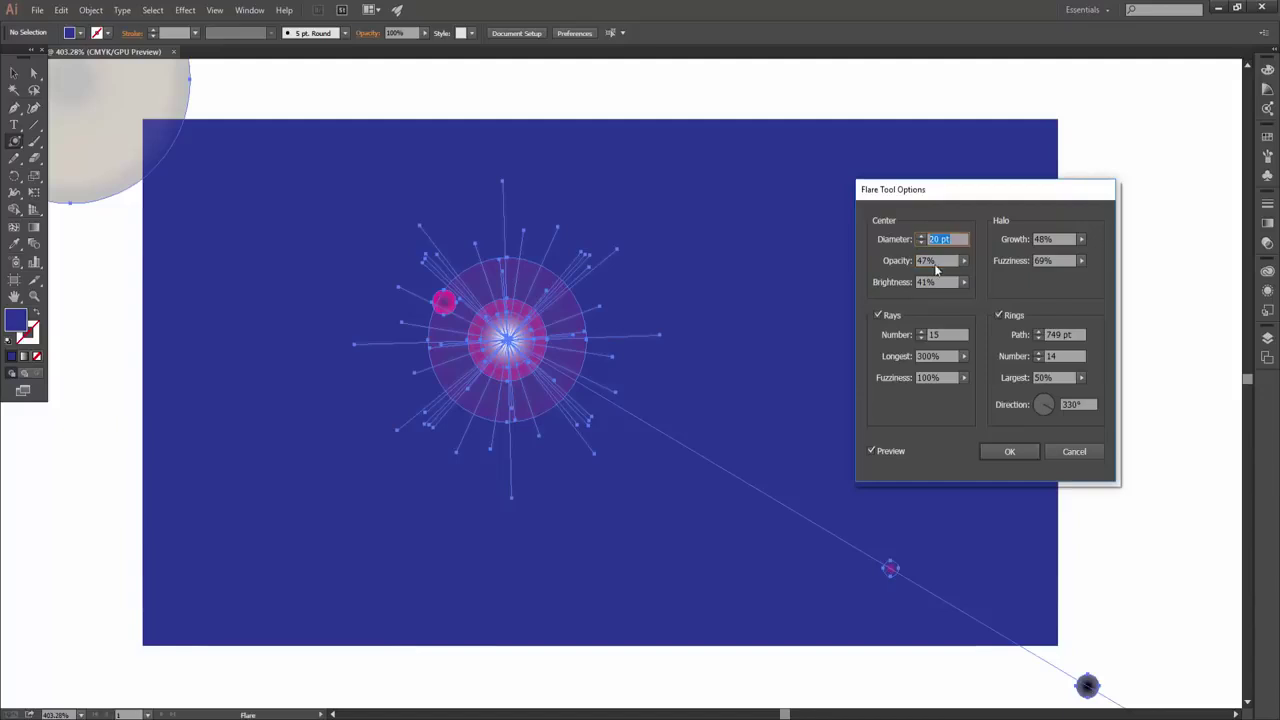
{"action": "type", "text": "25"}
{"action": "left_click", "coordinate": [944, 260]}
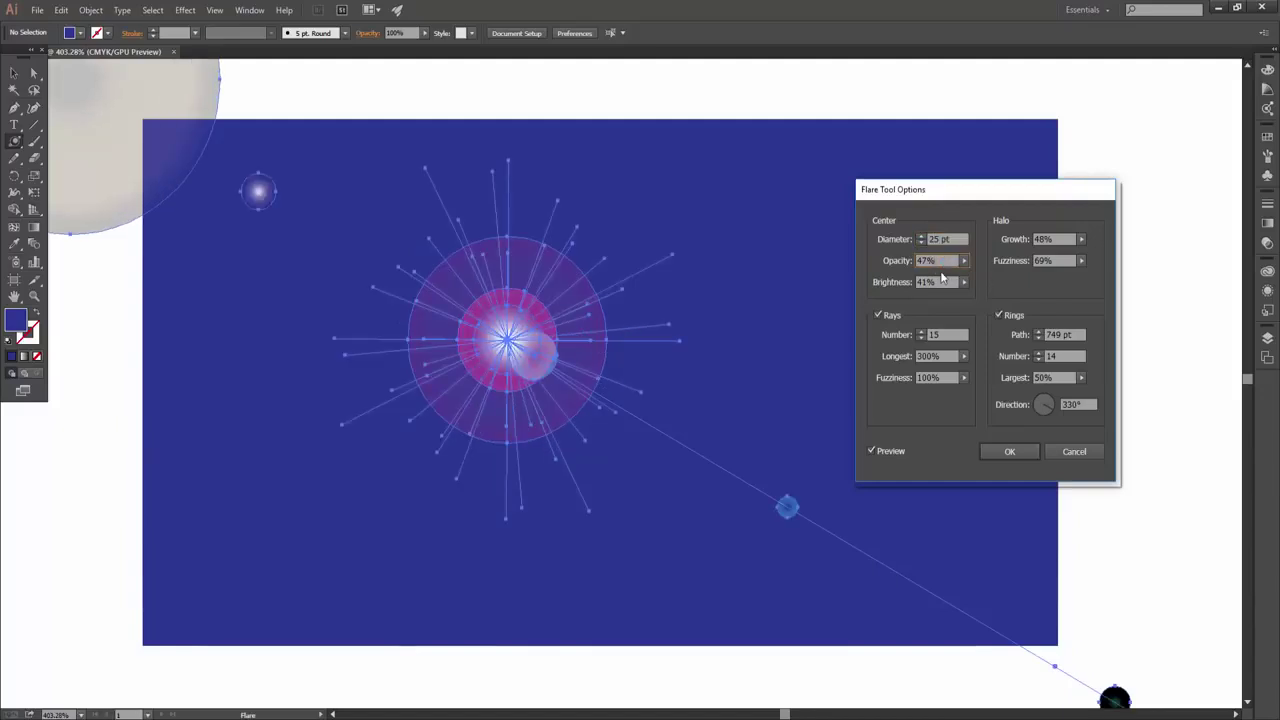
Step: Toggle the flare's rings off and on to compare their effect in the preview
{"action": "left_click", "coordinate": [1000, 314]}
{"action": "left_click", "coordinate": [998, 313]}
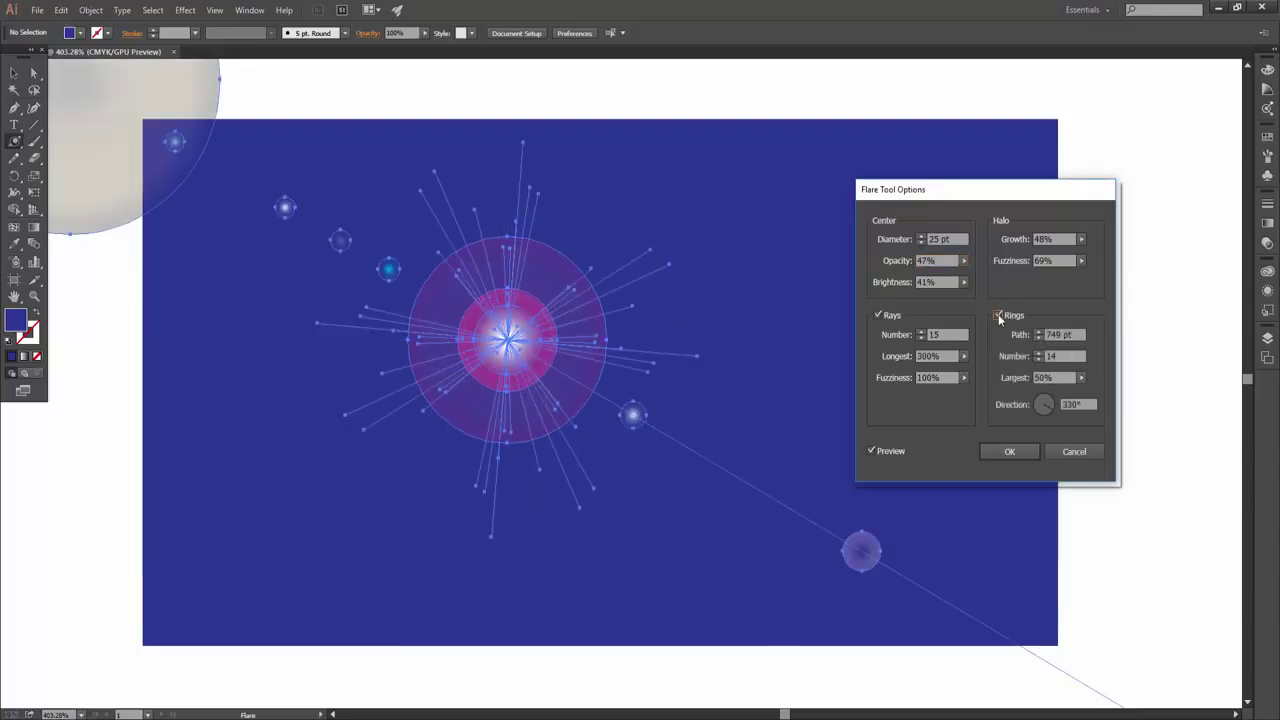
{"action": "left_click", "coordinate": [998, 314]}
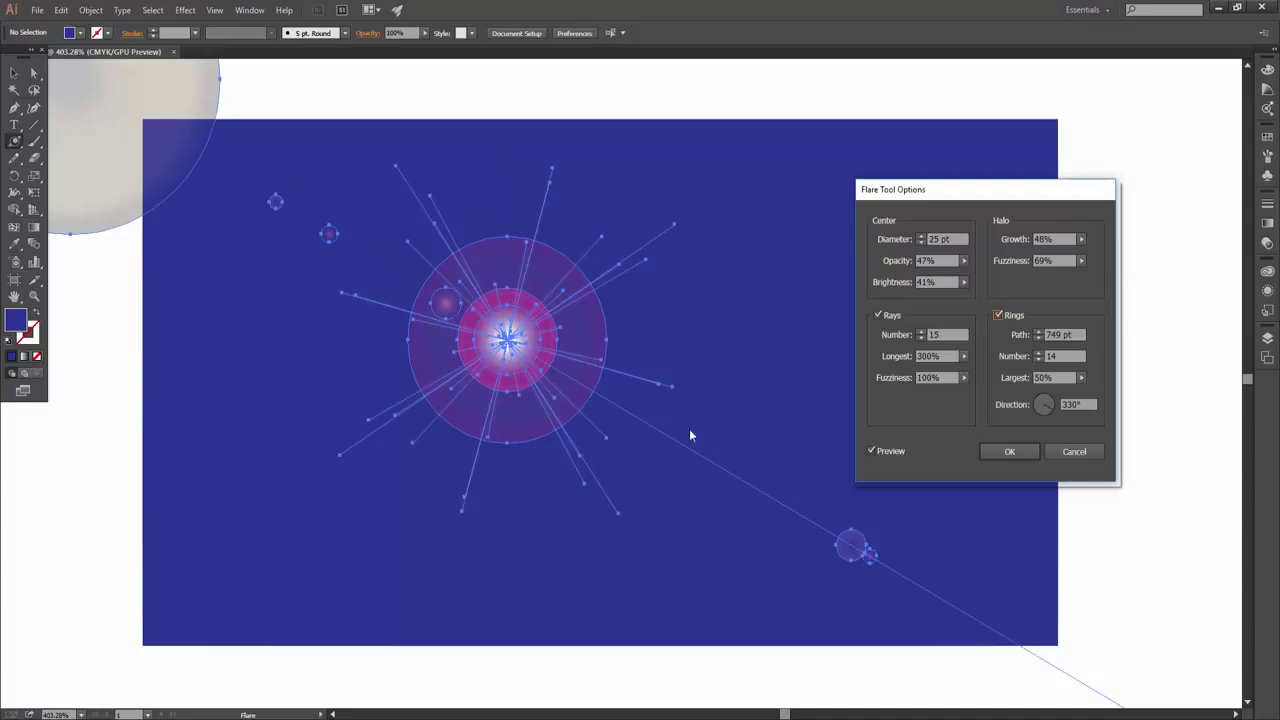
Step: Shorten the rings' path stepwise to 743 pt and finally set it to 100 pt
{"action": "left_click", "coordinate": [1038, 339]}
{"action": "left_click", "coordinate": [1038, 339]}
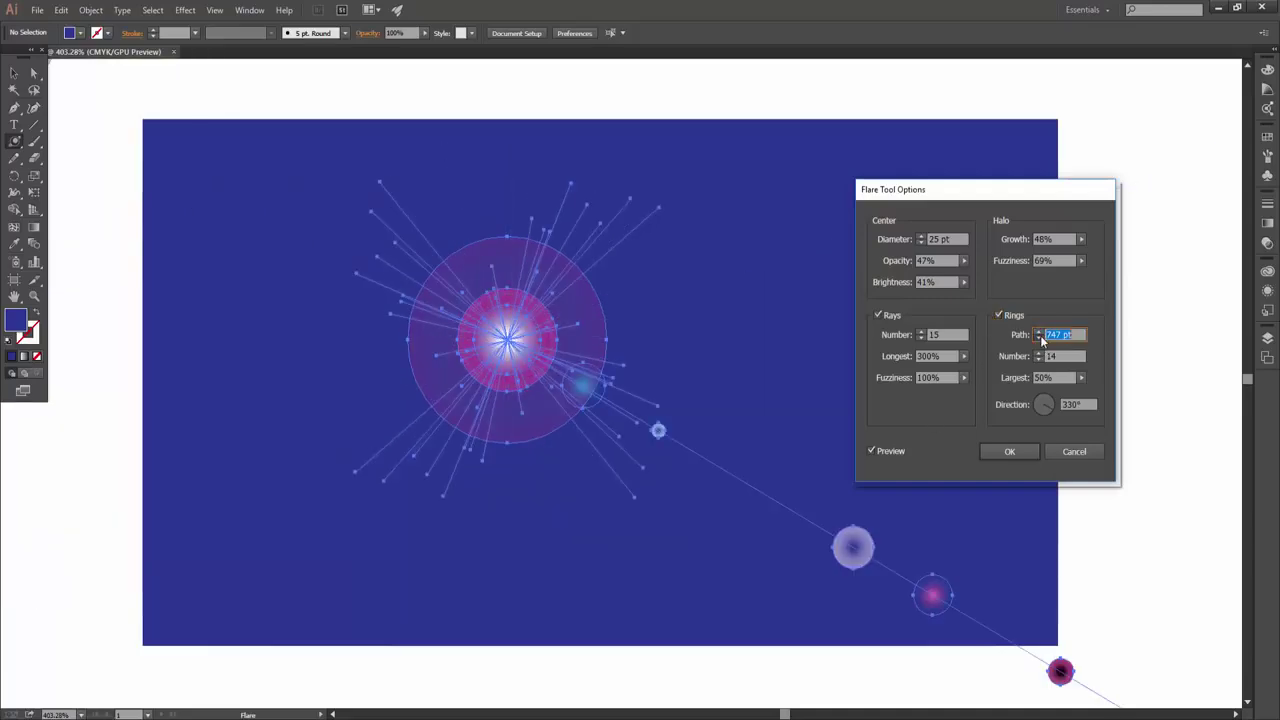
{"action": "left_click", "coordinate": [1039, 339]}
{"action": "left_click", "coordinate": [1039, 339]}
{"action": "left_click", "coordinate": [1039, 339]}
{"action": "left_click", "coordinate": [1039, 339]}
{"action": "left_click_drag", "start_coordinate": [1078, 335], "coordinate": [1044, 335]}
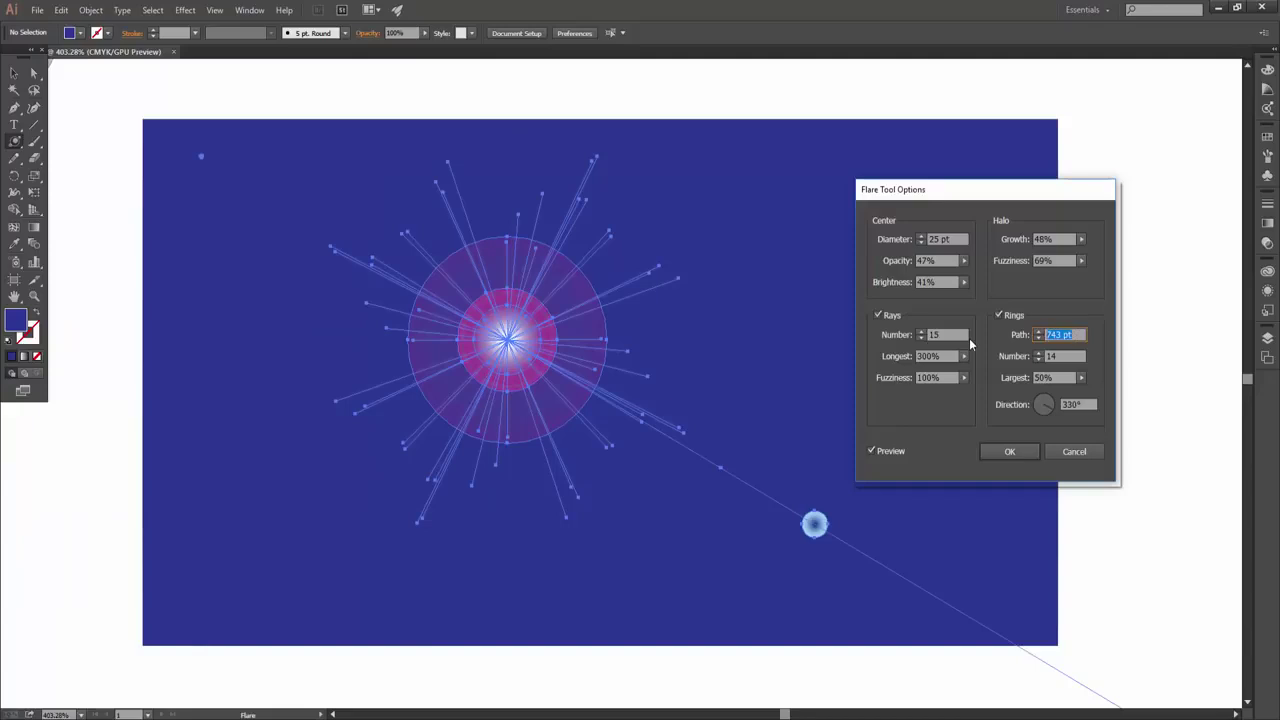
{"action": "type", "text": "1000"}
{"action": "left_click", "coordinate": [1052, 355]}
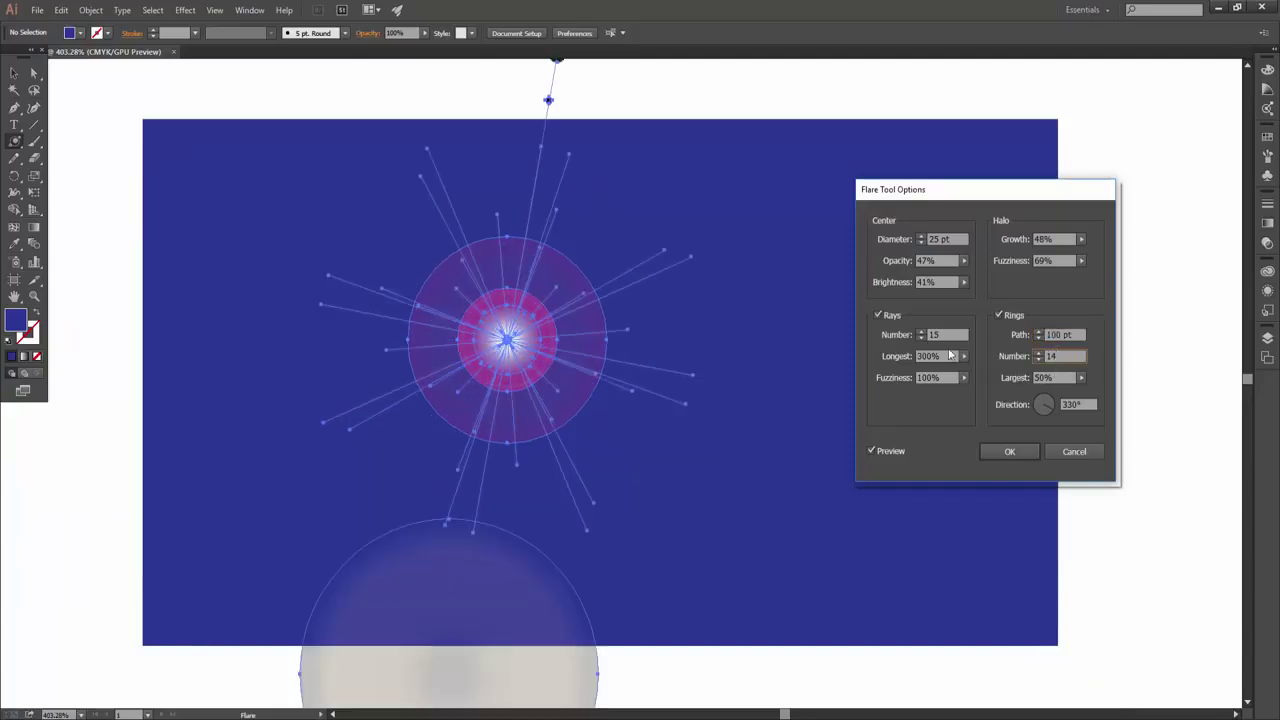
Step: Reduce the number of rings in the flare stepwise to 4
{"action": "left_click", "coordinate": [1038, 360]}
{"action": "left_click", "coordinate": [1038, 360]}
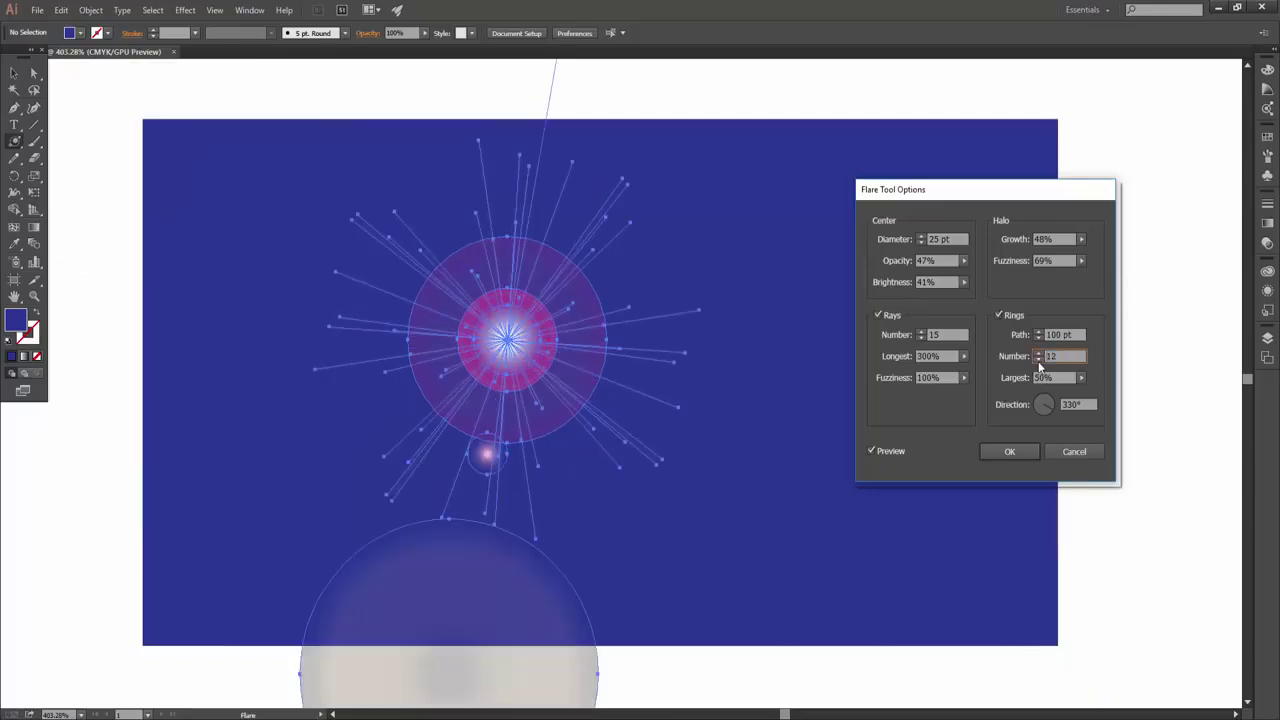
{"action": "left_click", "coordinate": [1038, 360]}
{"action": "left_click", "coordinate": [1038, 360]}
{"action": "left_click", "coordinate": [1038, 360]}
{"action": "left_click", "coordinate": [1038, 360]}
{"action": "left_click", "coordinate": [1039, 362]}
{"action": "left_click", "coordinate": [1039, 362]}
{"action": "left_click", "coordinate": [1039, 362]}
{"action": "left_click", "coordinate": [1039, 362]}
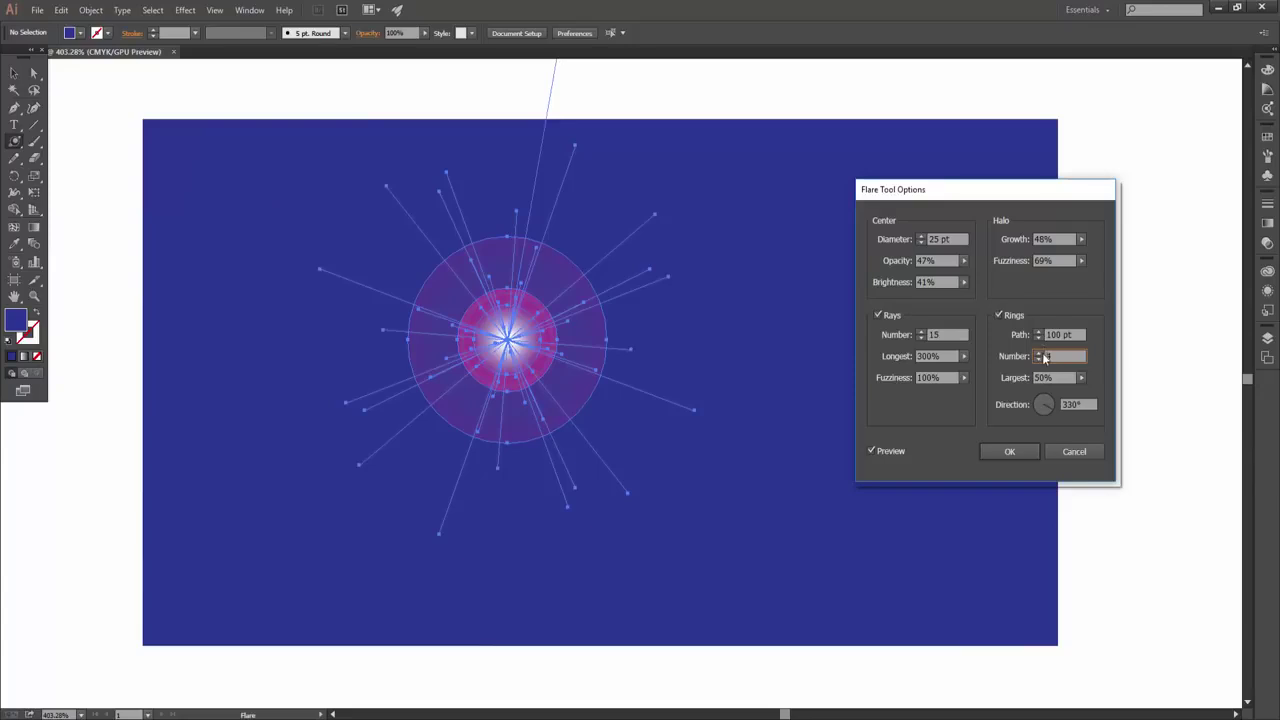
Step: Set the number of rings to 10 and increase the largest ring size to 221%
{"action": "left_click", "coordinate": [1038, 353]}
{"action": "left_click", "coordinate": [1038, 353]}
{"action": "left_click", "coordinate": [1038, 353]}
{"action": "left_click", "coordinate": [1038, 353]}
{"action": "left_click", "coordinate": [1038, 353]}
{"action": "left_click", "coordinate": [1038, 353]}
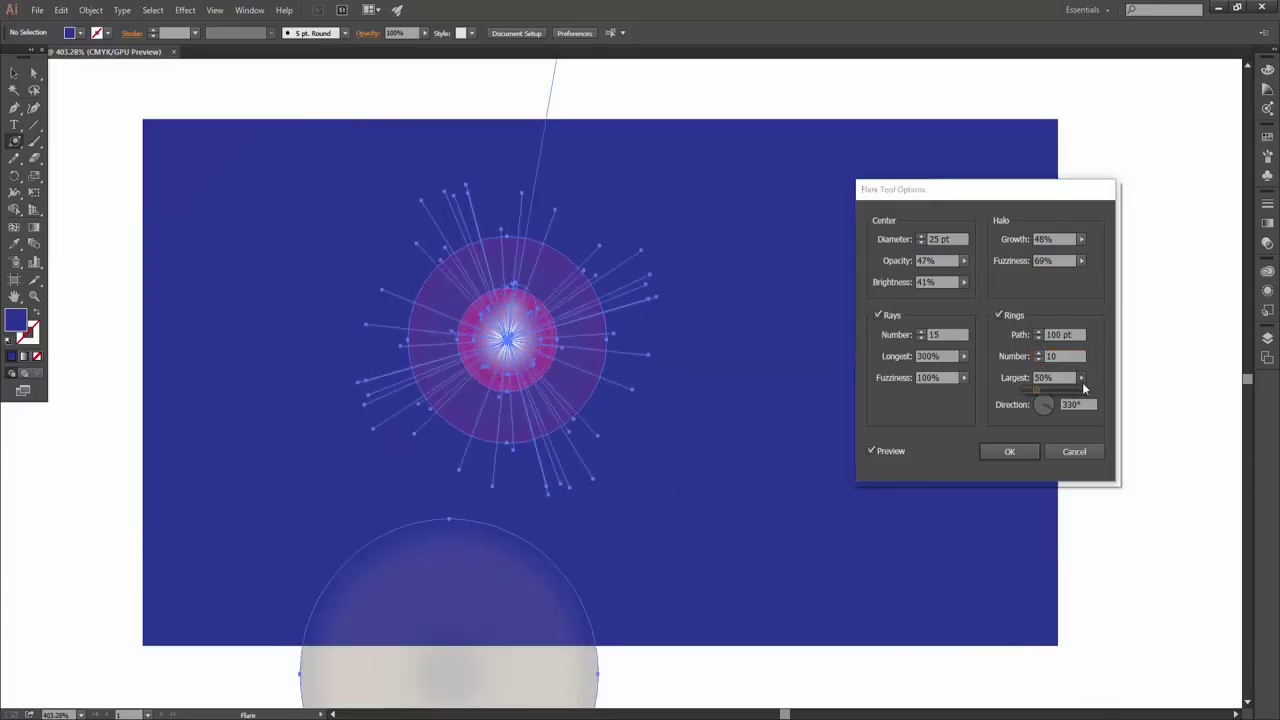
{"action": "left_click_drag", "start_coordinate": [1031, 393], "coordinate": [1080, 395]}
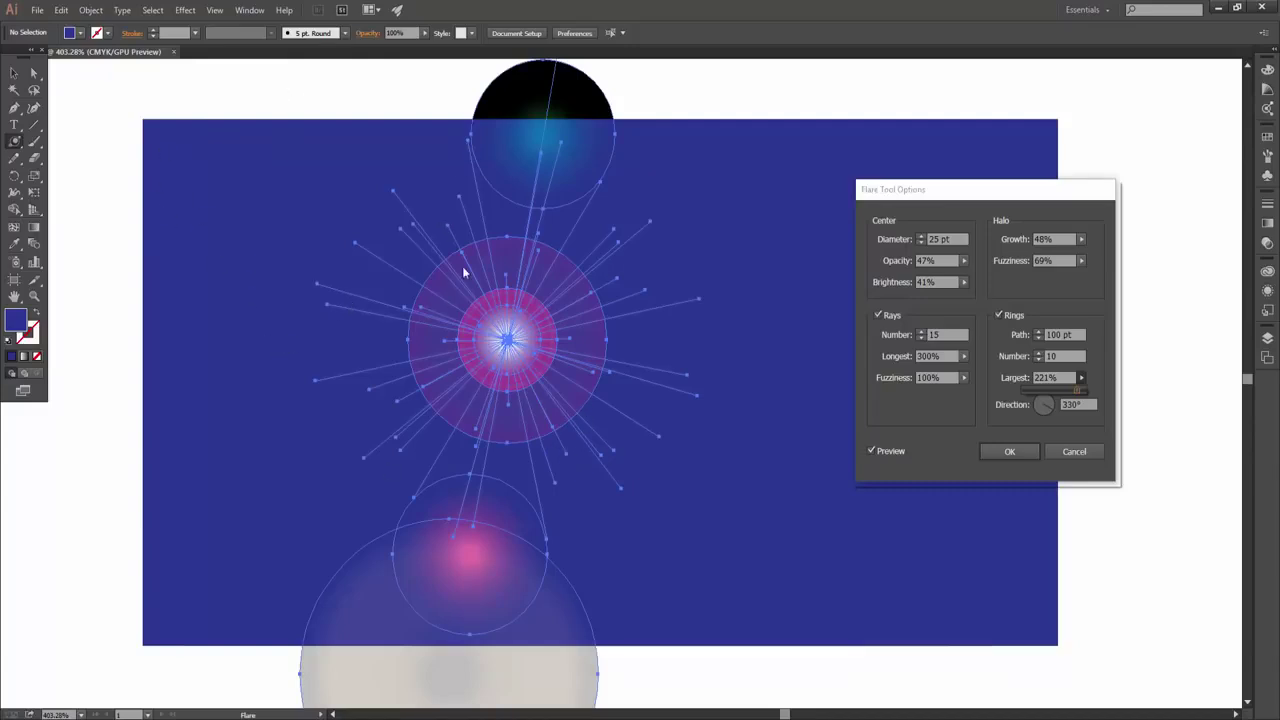
Step: Compare the flare with its rays and rings toggled off and on, and create it with both enabled
{"action": "left_click", "coordinate": [877, 314]}
{"action": "left_click", "coordinate": [877, 314]}
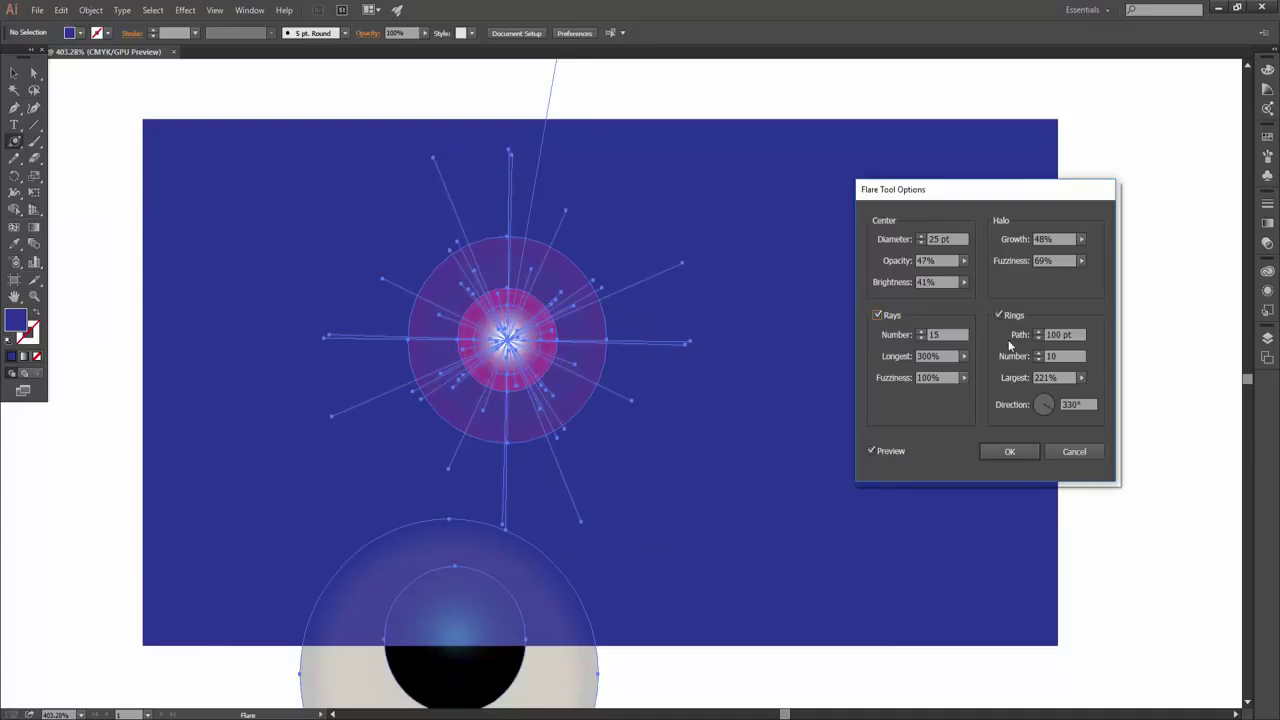
{"action": "left_click", "coordinate": [998, 315]}
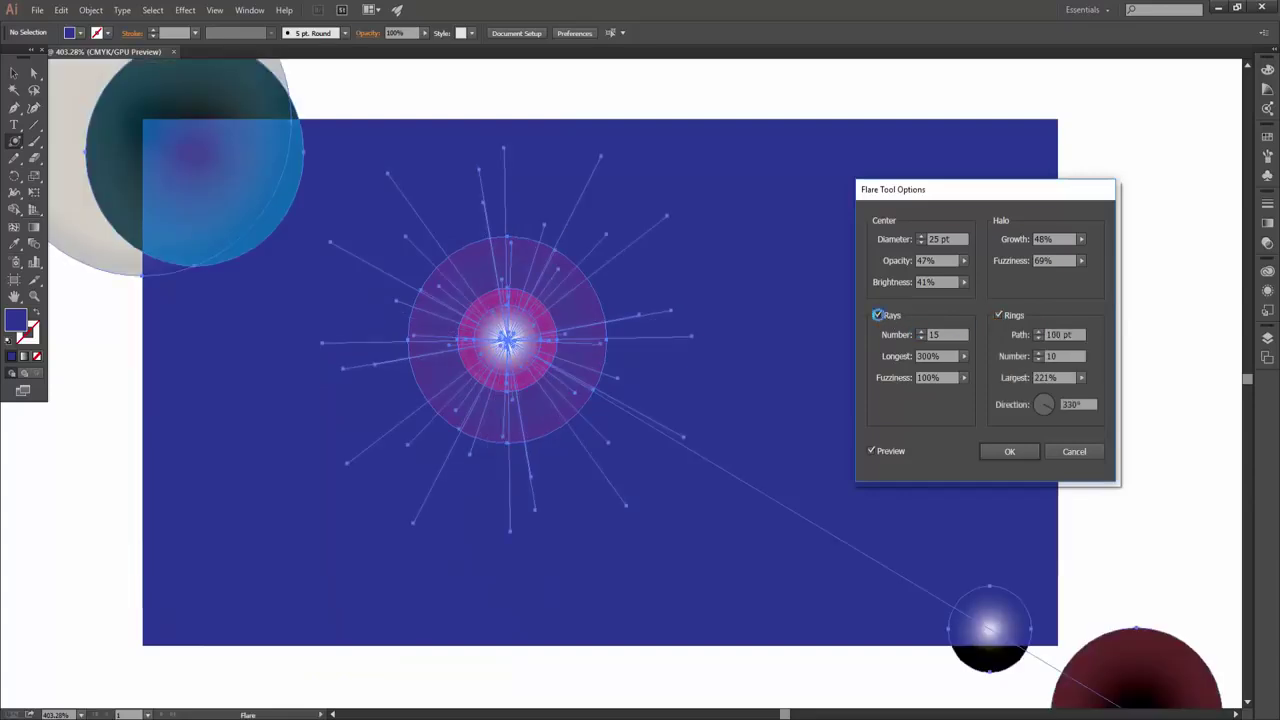
{"action": "left_click", "coordinate": [877, 316]}
{"action": "left_click", "coordinate": [876, 315]}
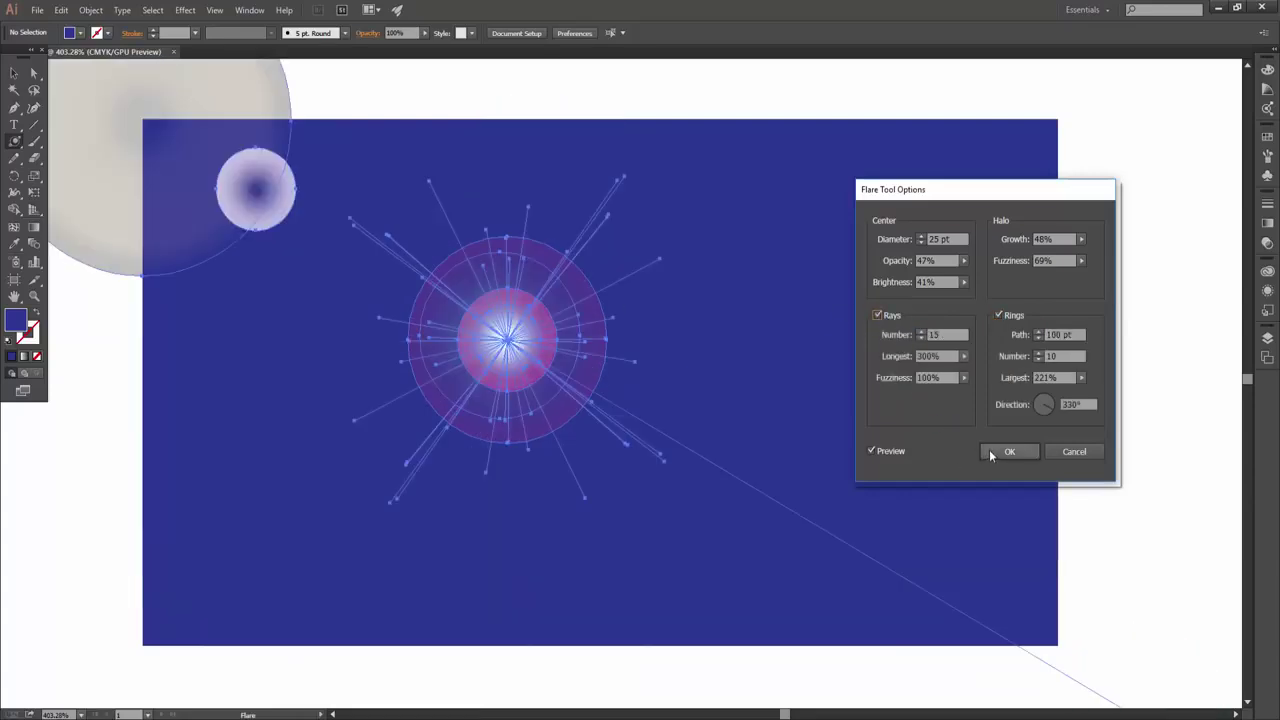
{"action": "left_click", "coordinate": [987, 450]}
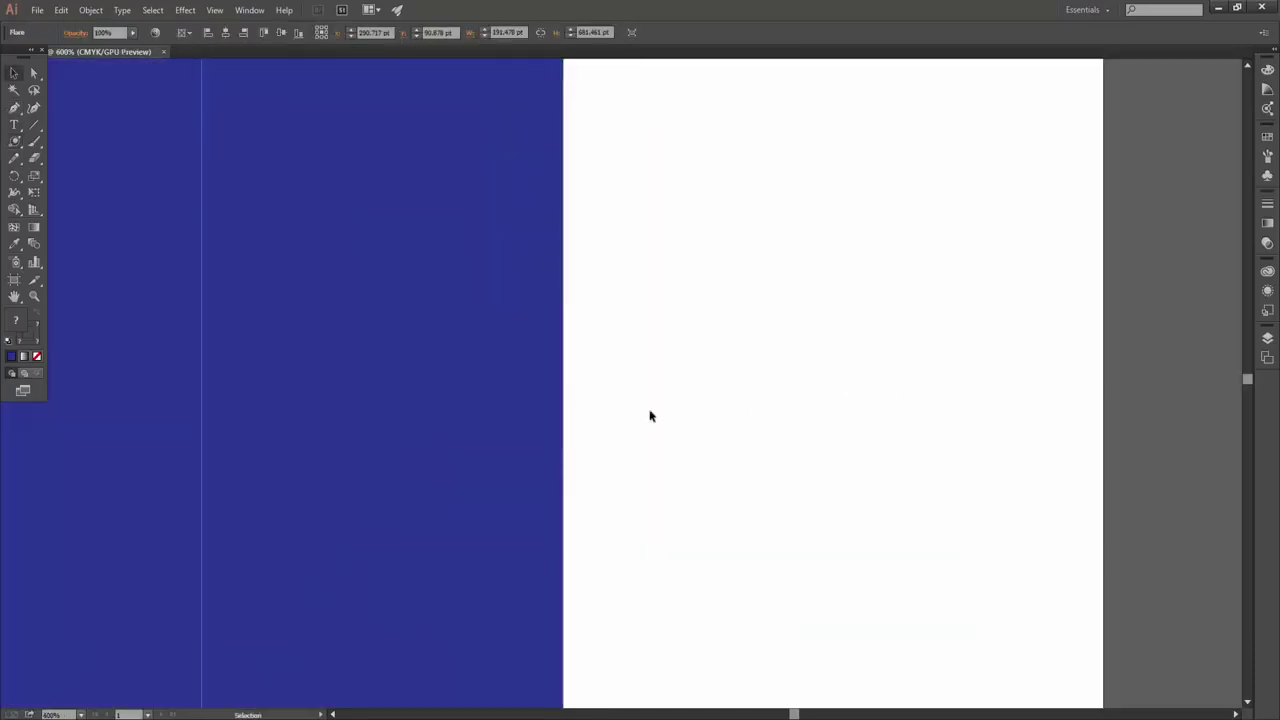
Step: Enlarge the blue rectangle behind the flare to about 1607 by 891 pt from its lower-right corner
{"action": "left_click", "coordinate": [650, 414], "text": "alt"}
{"action": "left_click_drag", "start_coordinate": [650, 390], "coordinate": [822, 394]}
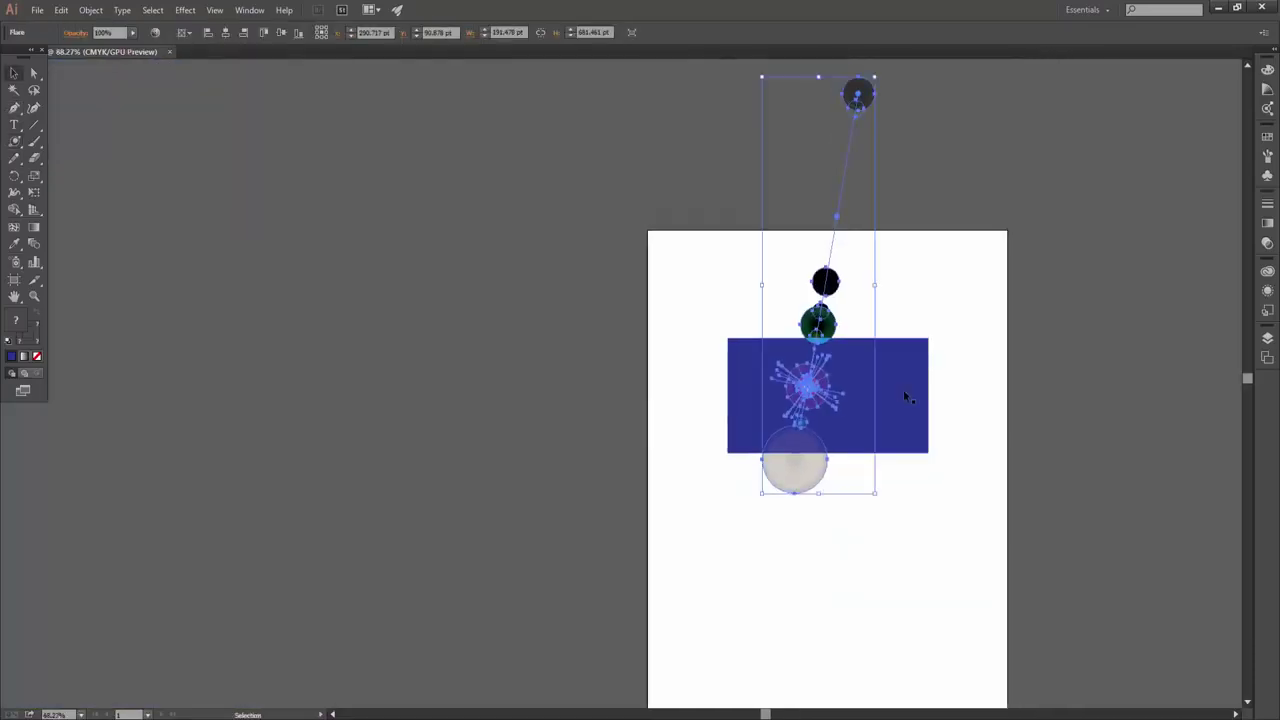
{"action": "left_click", "coordinate": [904, 391]}
{"action": "left_click_drag", "start_coordinate": [928, 453], "coordinate": [1278, 711]}
Step: Delete the flare and open the Flare tool options for a new one on the enlarged rectangle
{"action": "left_click_drag", "start_coordinate": [787, 363], "coordinate": [903, 374]}
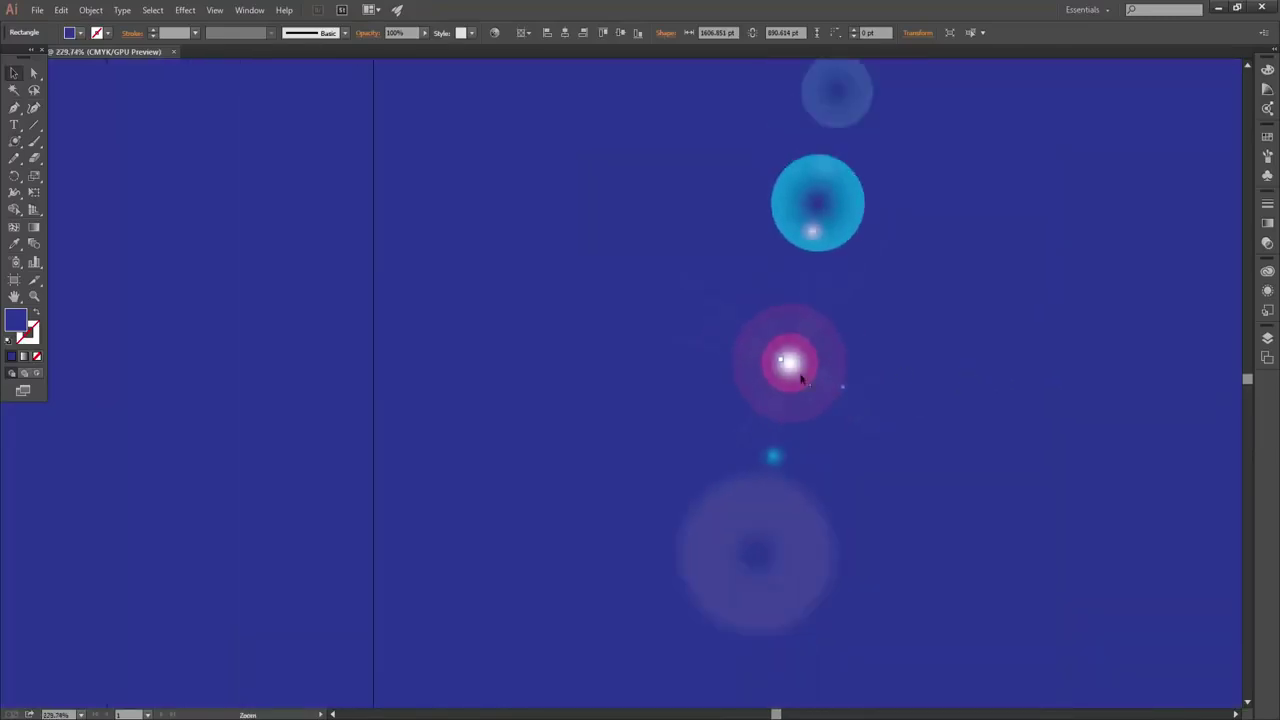
{"action": "left_click", "coordinate": [820, 380]}
{"action": "key", "text": "Delete"}
{"action": "left_click", "coordinate": [14, 141]}
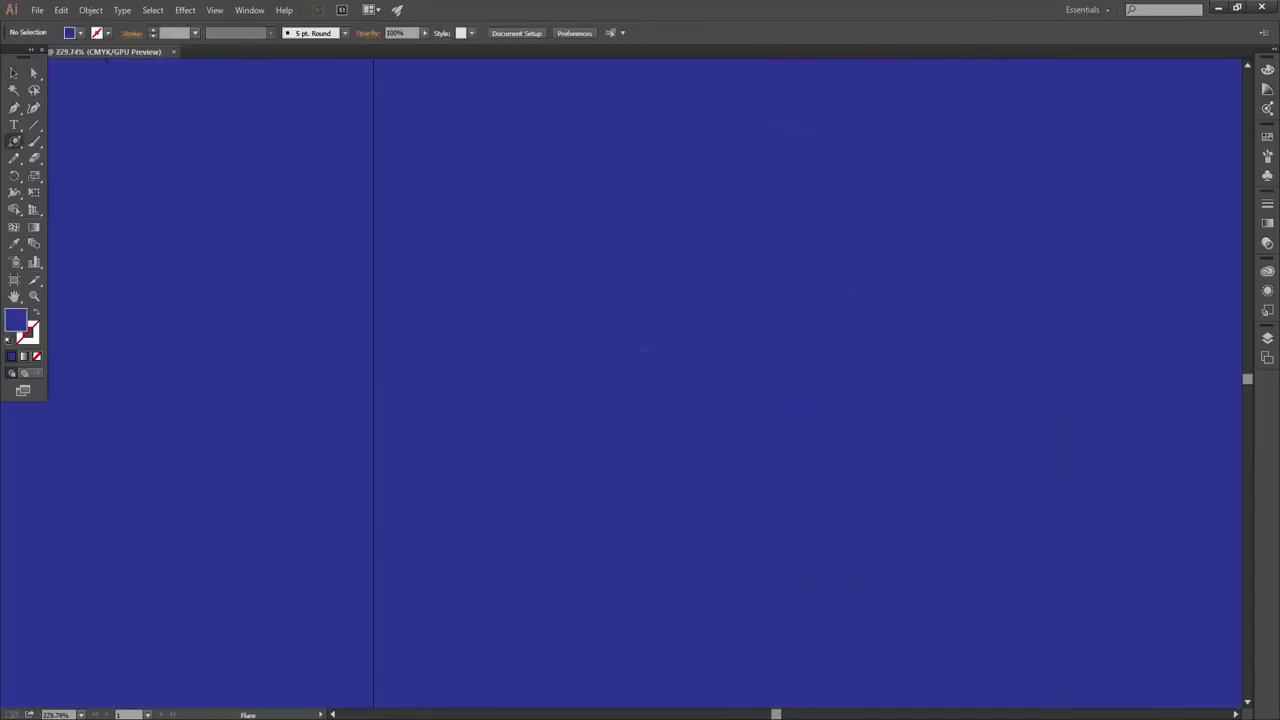
{"action": "left_click", "coordinate": [668, 322]}
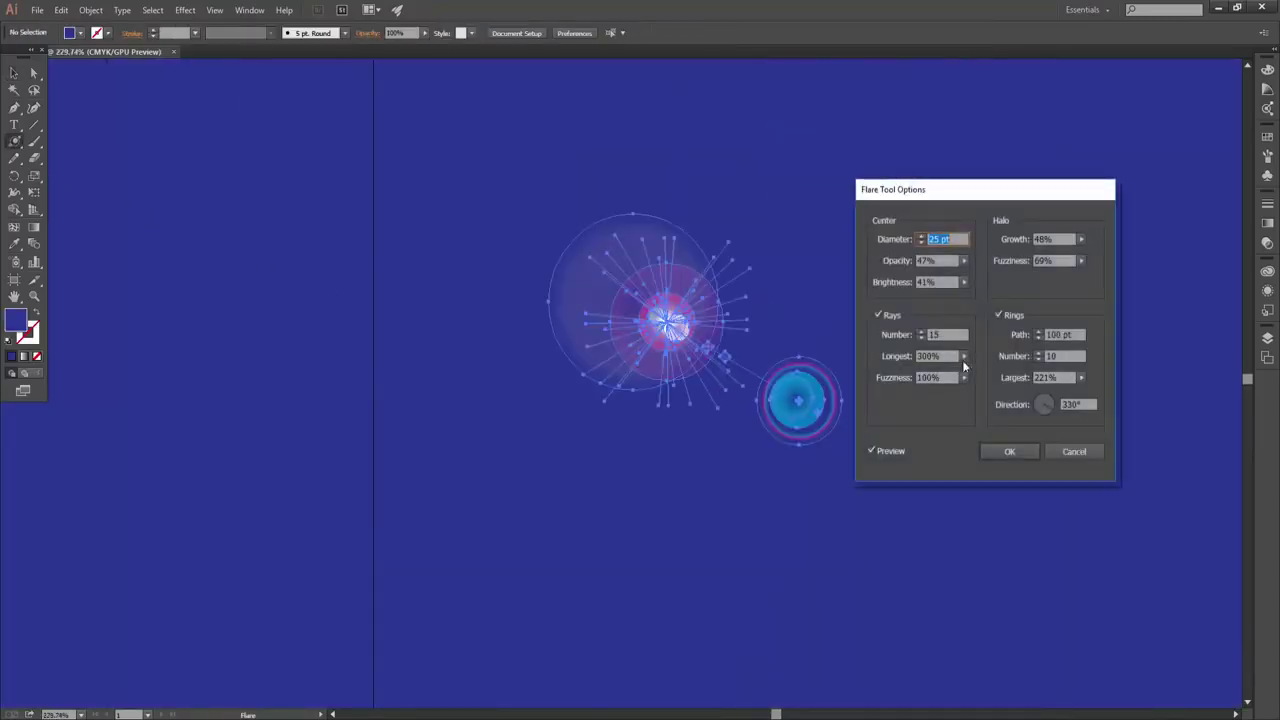
Step: Adjust the new flare's center diameter stepwise to 30 pt
{"action": "left_click", "coordinate": [921, 237]}
{"action": "left_click", "coordinate": [921, 237]}
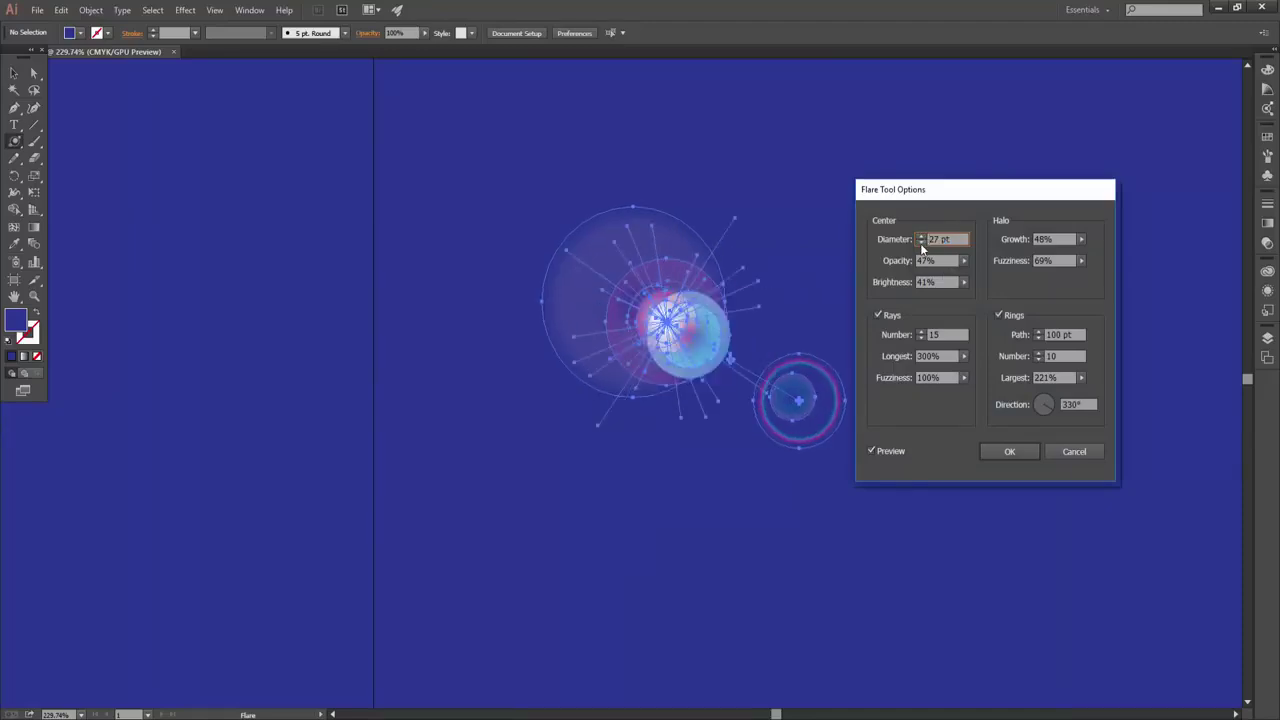
{"action": "left_click", "coordinate": [920, 243]}
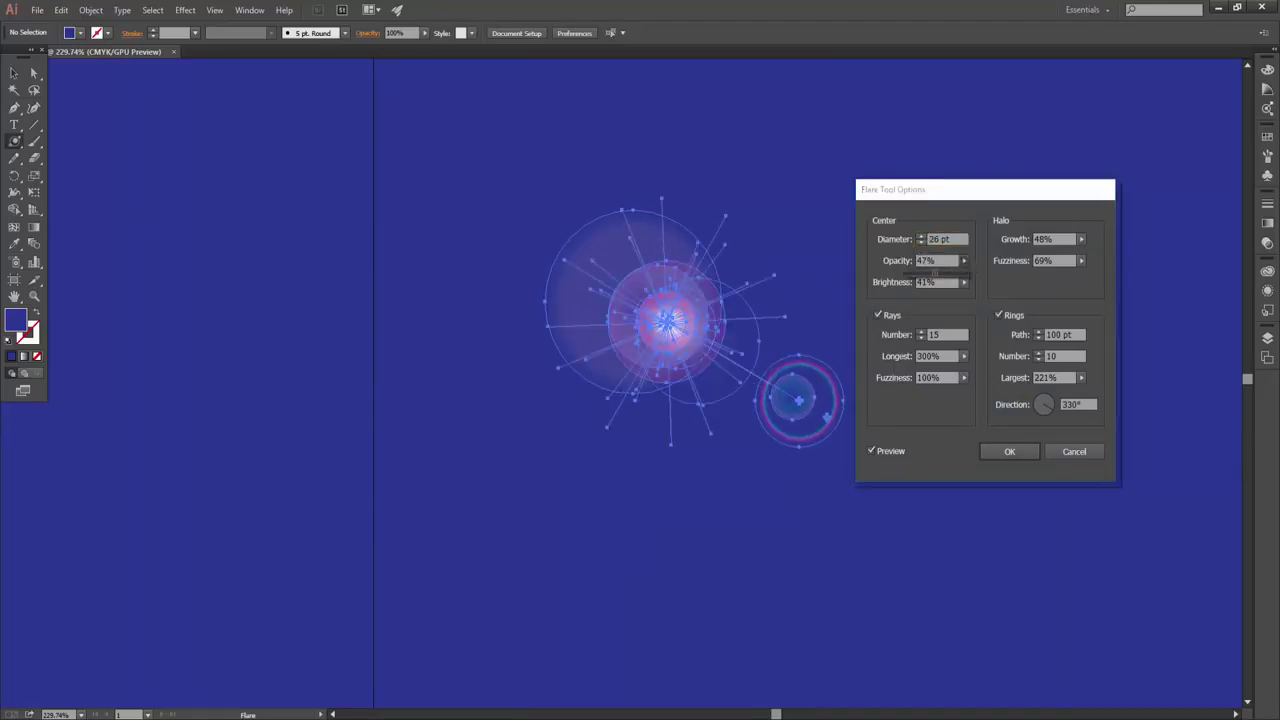
{"action": "left_click", "coordinate": [920, 235]}
{"action": "left_click", "coordinate": [920, 235]}
{"action": "left_click", "coordinate": [920, 235]}
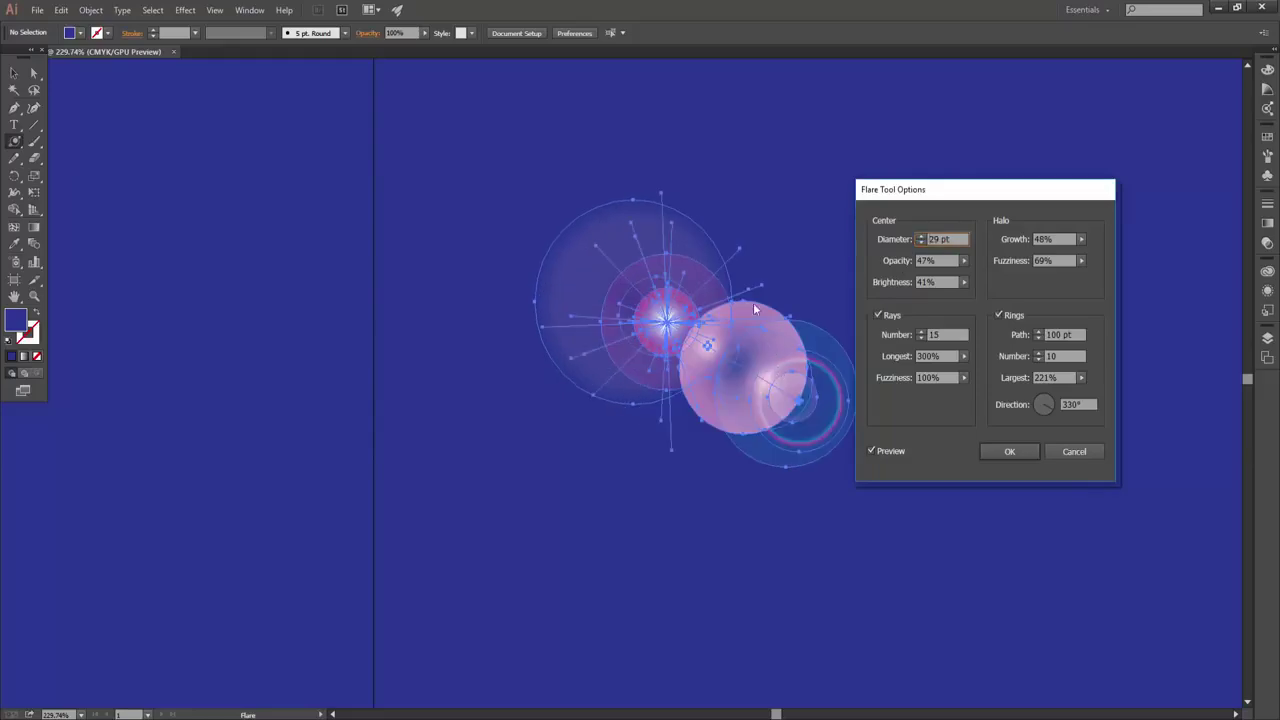
{"action": "left_click", "coordinate": [920, 236]}
Step: Set the flare center's opacity to 53% and its brightness to 49%
{"action": "left_click_drag", "start_coordinate": [963, 260], "coordinate": [936, 294]}
{"action": "left_click", "coordinate": [963, 283]}
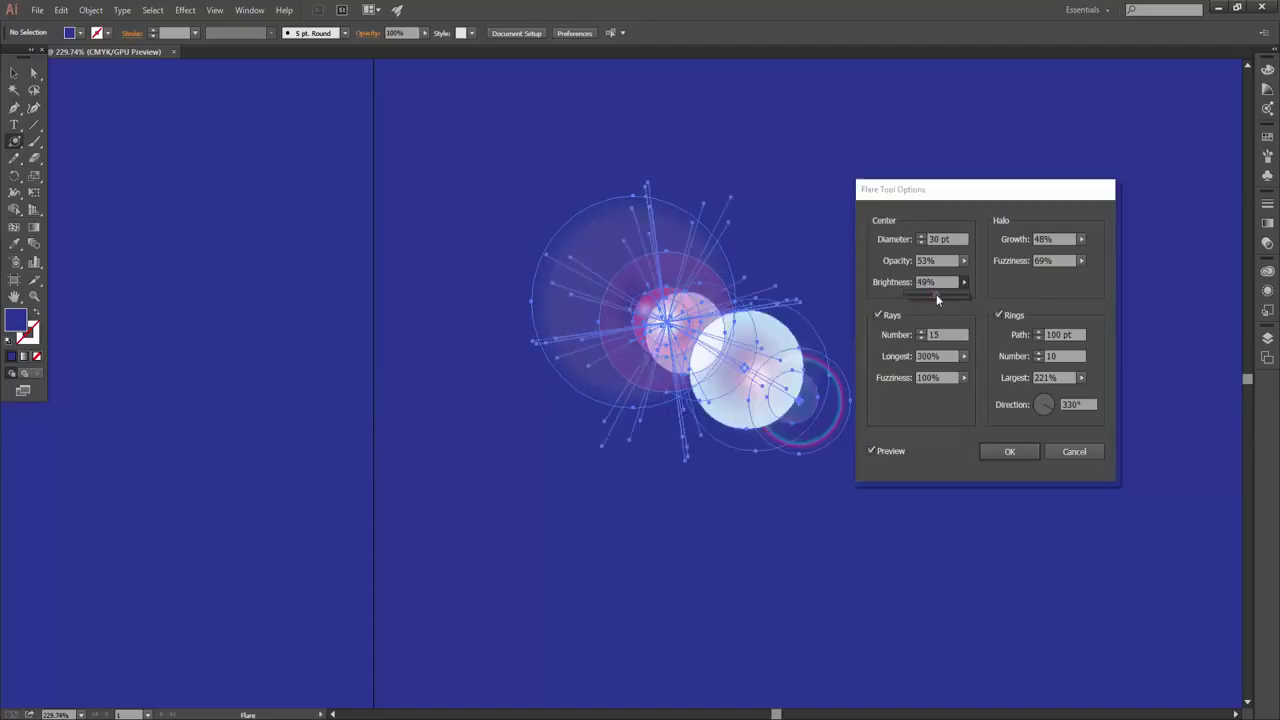
{"action": "left_click", "coordinate": [948, 428]}
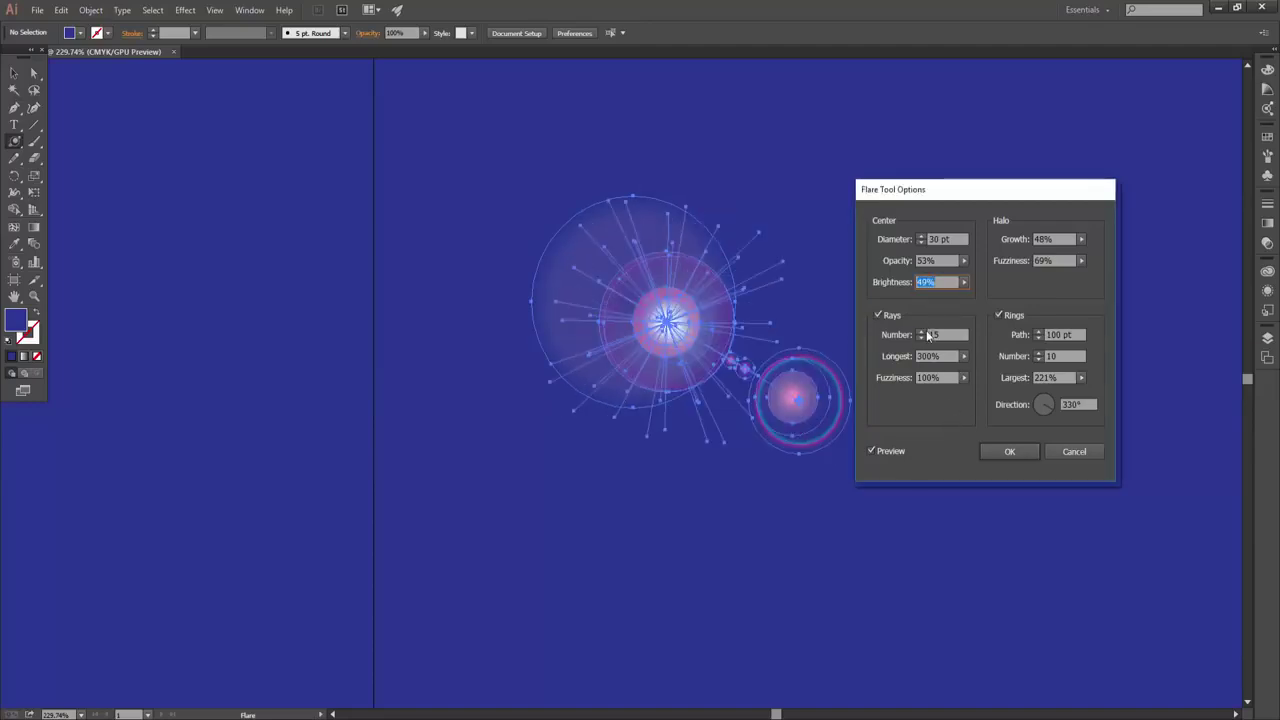
Step: Increase the number of rays in the flare stepwise to 22
{"action": "left_click", "coordinate": [921, 331]}
{"action": "left_click", "coordinate": [921, 331]}
{"action": "left_click", "coordinate": [921, 331]}
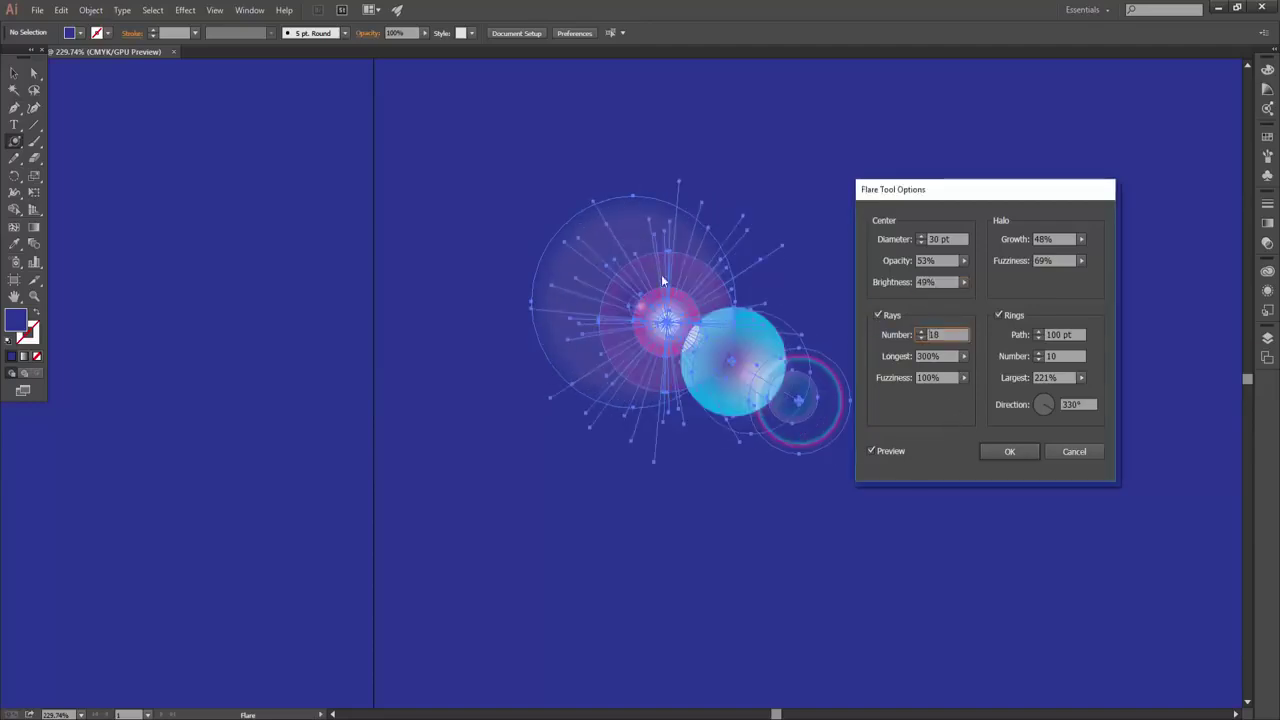
{"action": "left_click", "coordinate": [921, 331]}
{"action": "left_click", "coordinate": [921, 331]}
{"action": "left_click", "coordinate": [921, 331]}
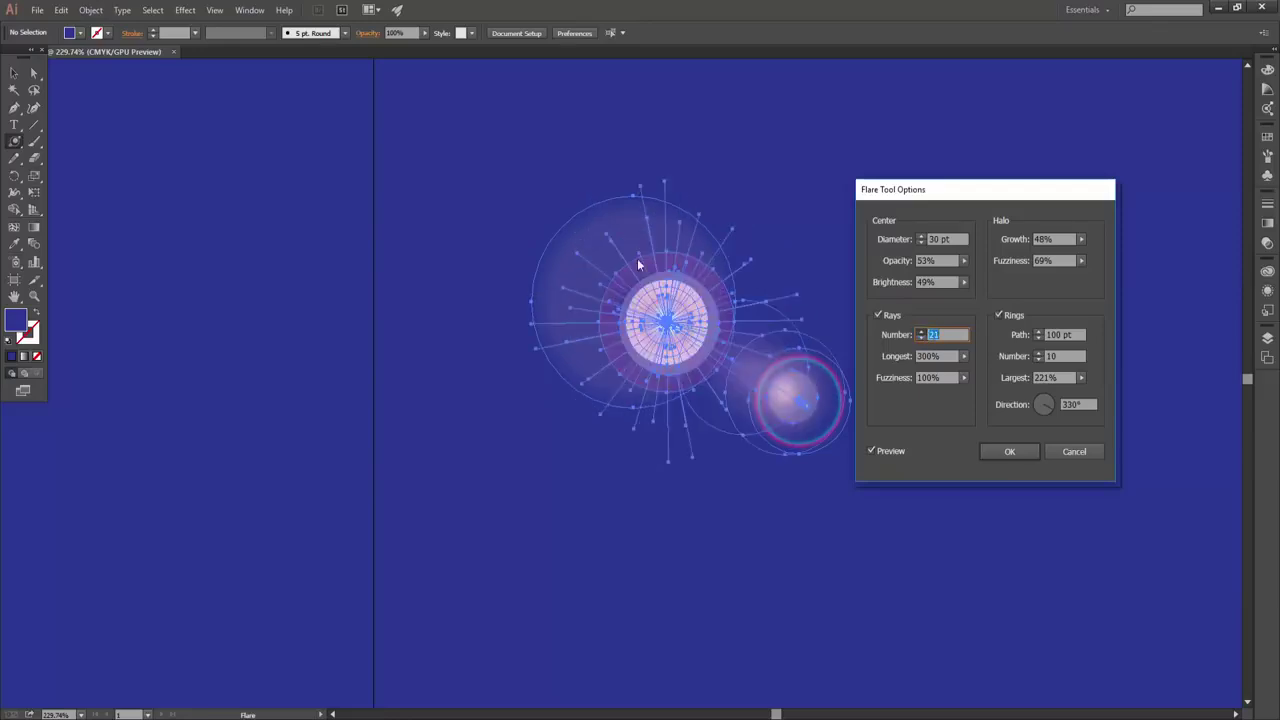
{"action": "left_click", "coordinate": [921, 331]}
Step: Set the longest ray to 208% and the ray fuzziness to 0%, and create the flare
{"action": "left_click", "coordinate": [964, 357]}
{"action": "mouse_move", "coordinate": [925, 373]}
{"action": "left_mouse_down"}
{"action": "mouse_move", "coordinate": [910, 372]}
{"action": "mouse_move", "coordinate": [950, 437]}
{"action": "mouse_move", "coordinate": [938, 391]}
{"action": "mouse_move", "coordinate": [911, 392]}
{"action": "left_mouse_up"}
{"action": "left_click", "coordinate": [965, 377]}
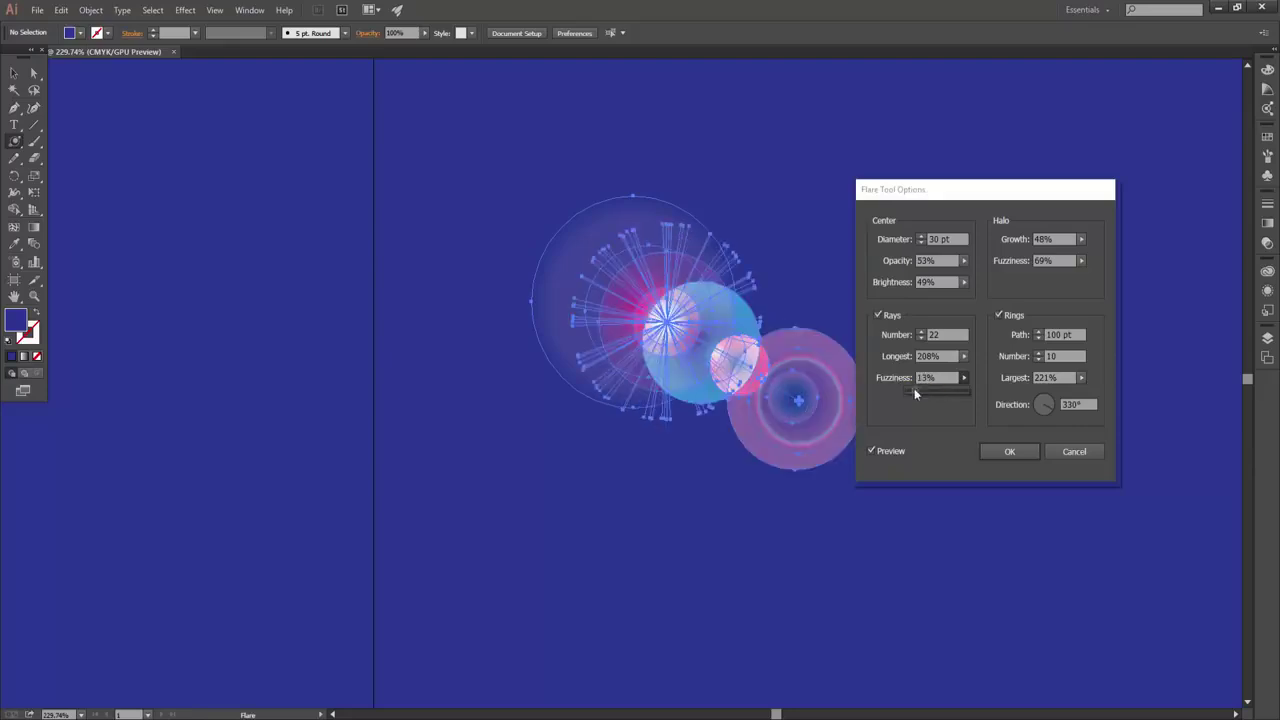
{"action": "left_click", "coordinate": [984, 455]}
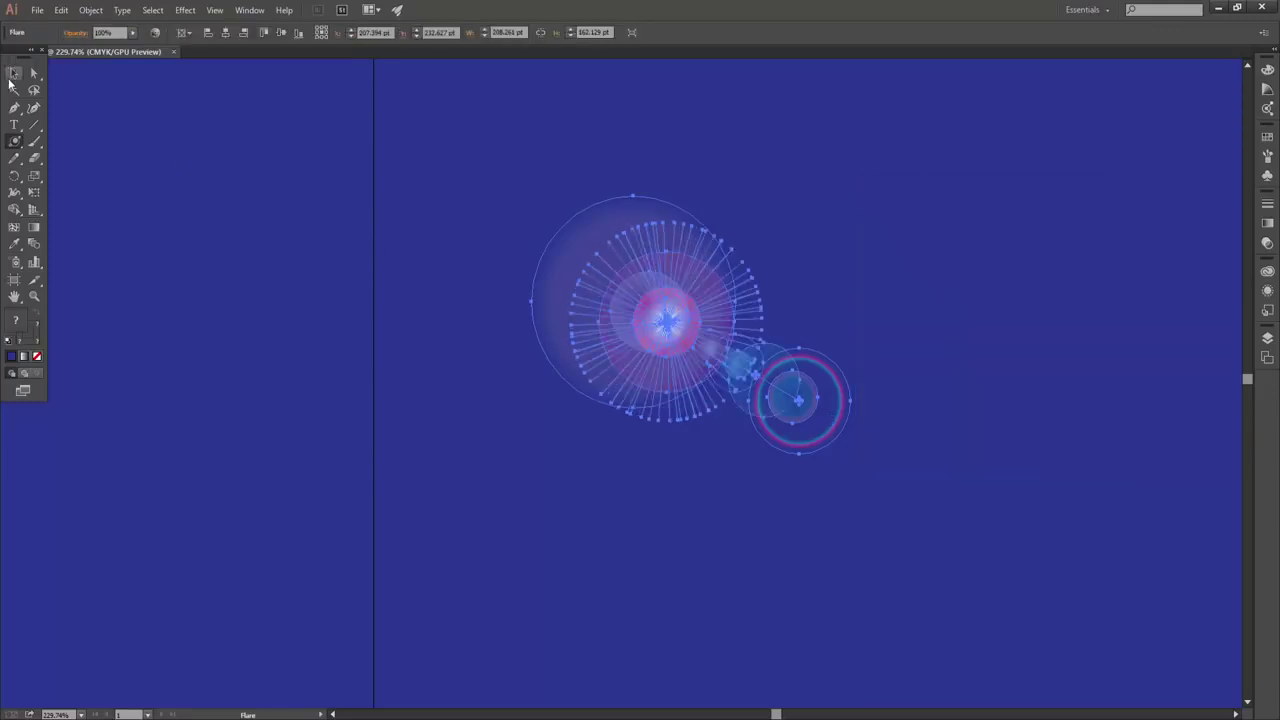
Step: Deselect the new flare to inspect it on the blue background, and delete it
{"action": "left_click", "coordinate": [12, 74]}
{"action": "left_click", "coordinate": [877, 446]}
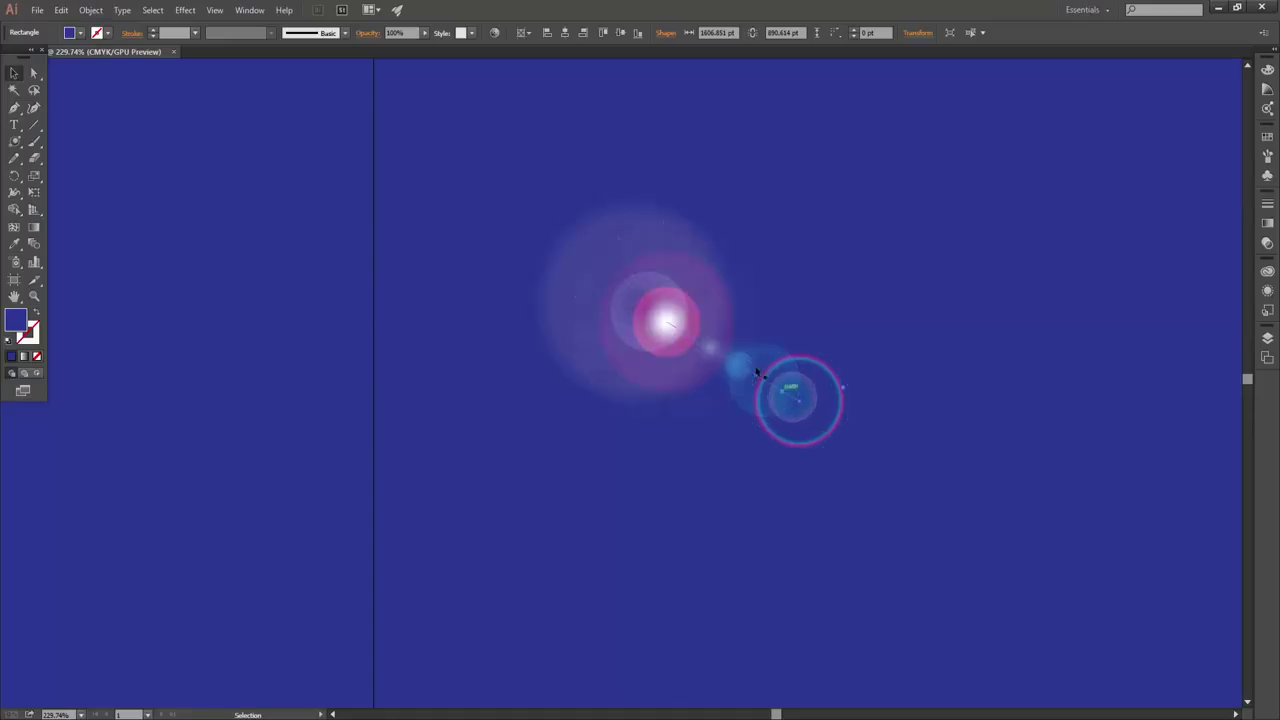
{"action": "key", "text": "Delete"}
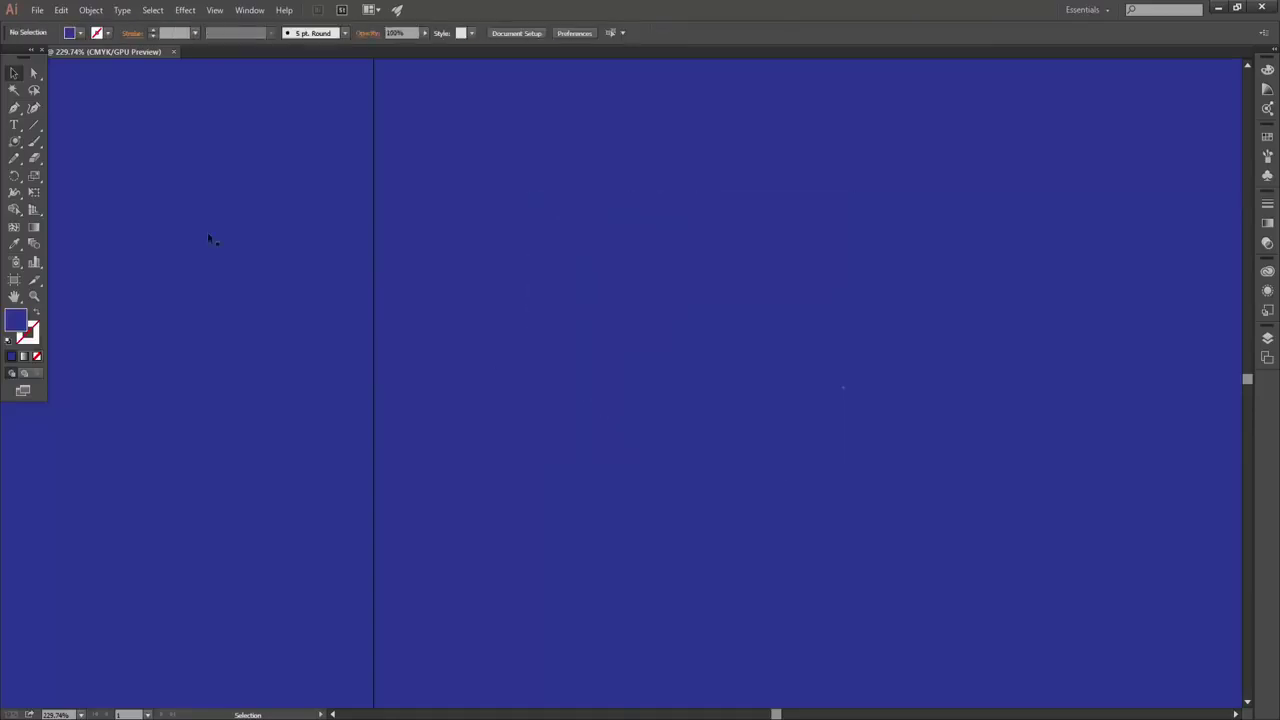
Step: Create a flare near the middle of the blue rectangle with its rings turned off, and delete it after inspection
{"action": "left_click", "coordinate": [14, 141]}
{"action": "left_click", "coordinate": [677, 383]}
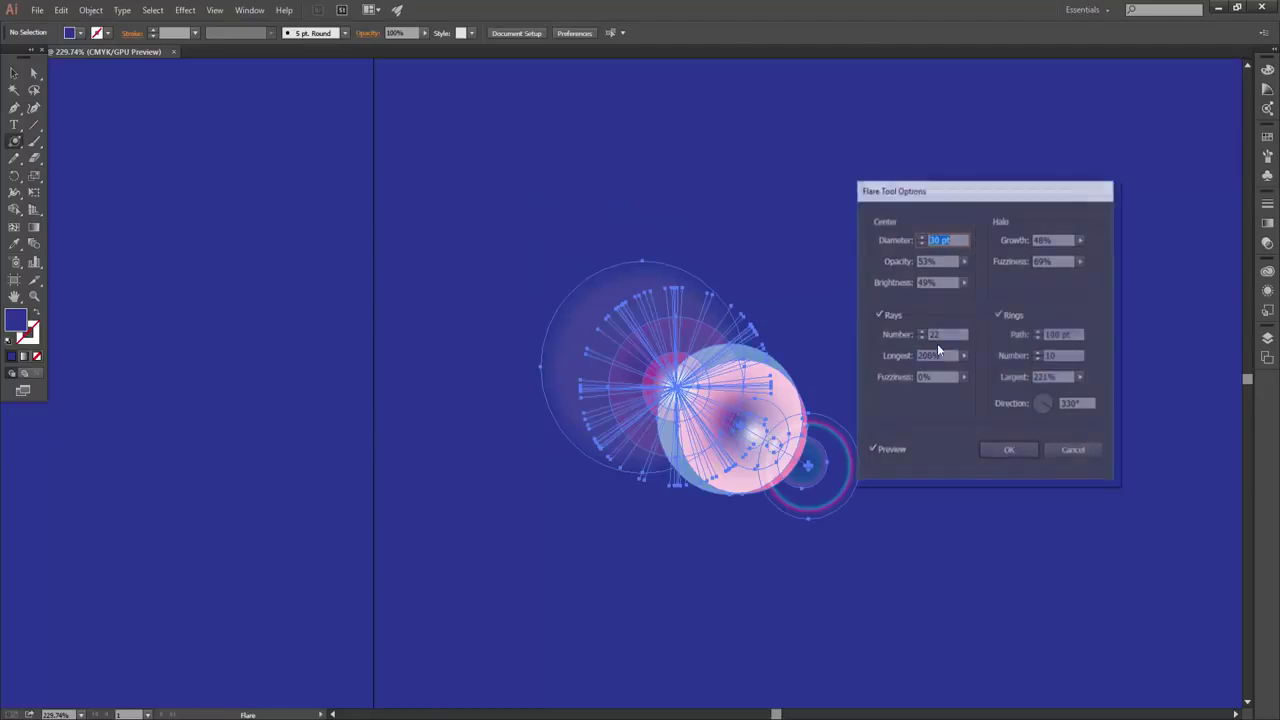
{"action": "left_click", "coordinate": [1009, 312]}
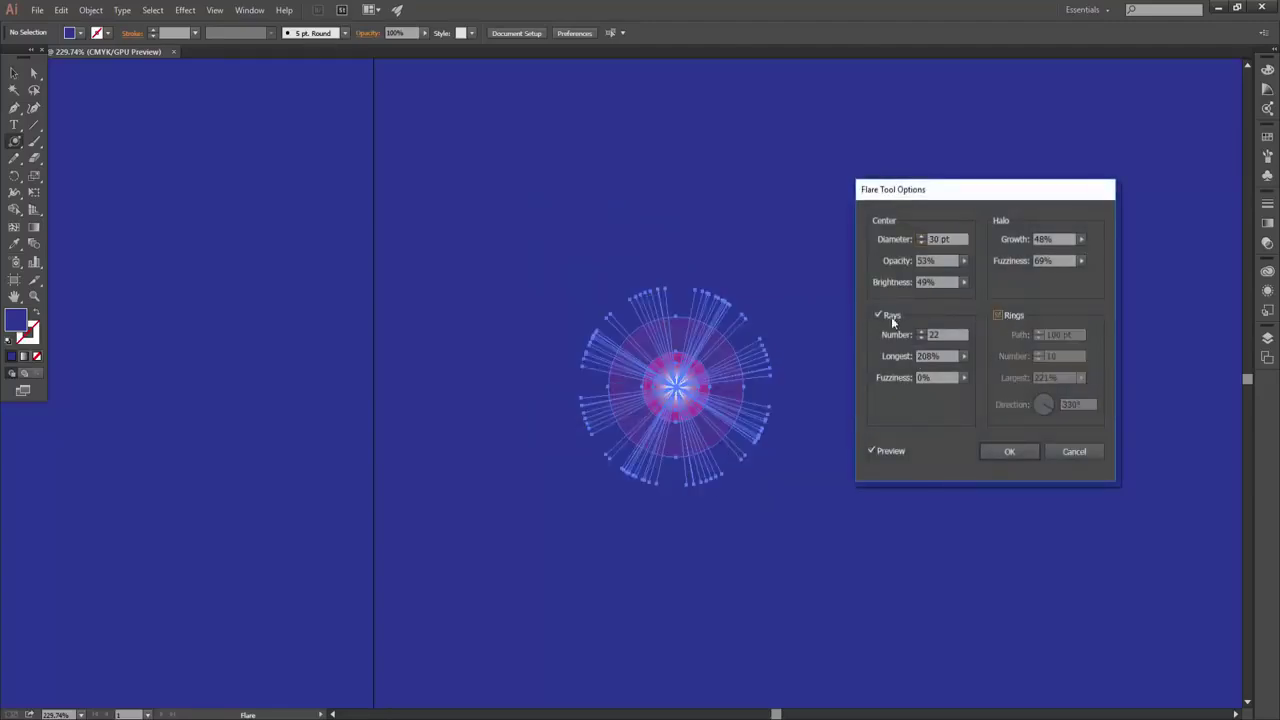
{"action": "left_click", "coordinate": [1003, 452]}
{"action": "key", "text": "v"}
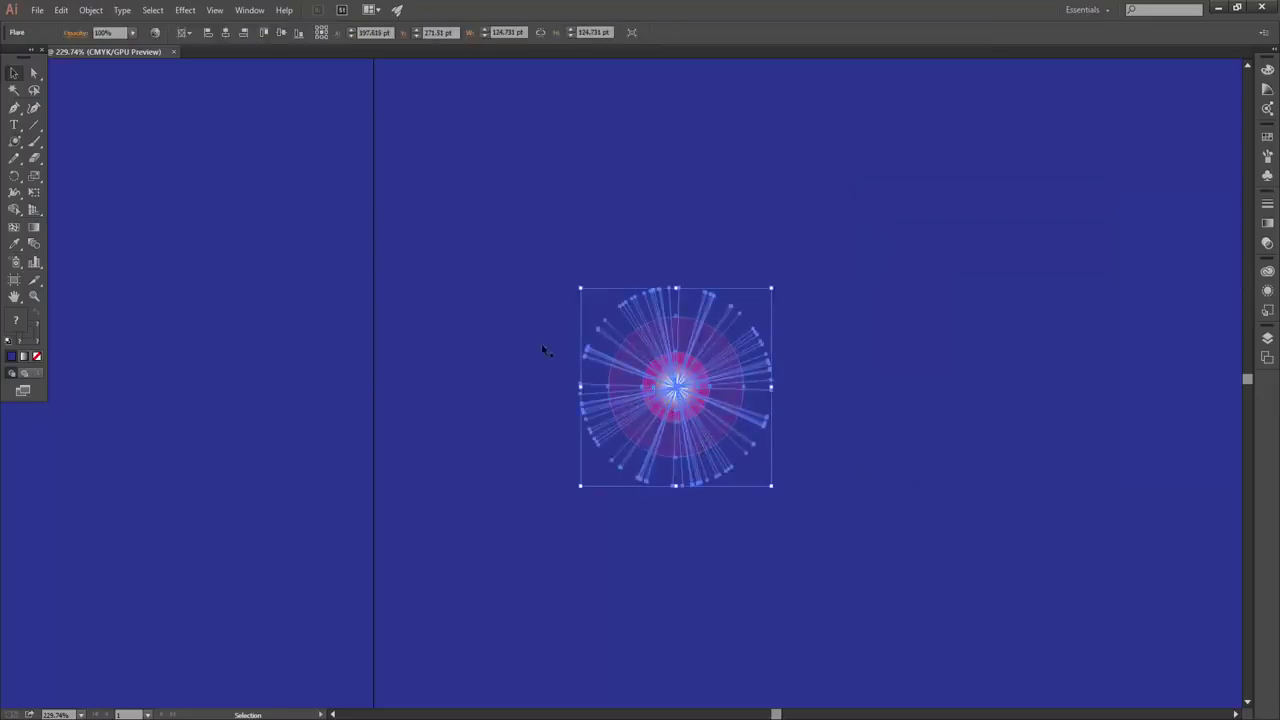
{"action": "key", "text": "Delete"}
Step: Draw two ringless flares freehand on the blue rectangle, and delete the one nearer the artboard's middle
{"action": "left_click", "coordinate": [14, 142]}
{"action": "left_click_drag", "start_coordinate": [797, 352], "coordinate": [846, 354]}
{"action": "left_click_drag", "start_coordinate": [523, 297], "coordinate": [570, 310]}
{"action": "left_click", "coordinate": [13, 72]}
{"action": "left_click", "coordinate": [800, 370]}
{"action": "key", "text": "Delete"}
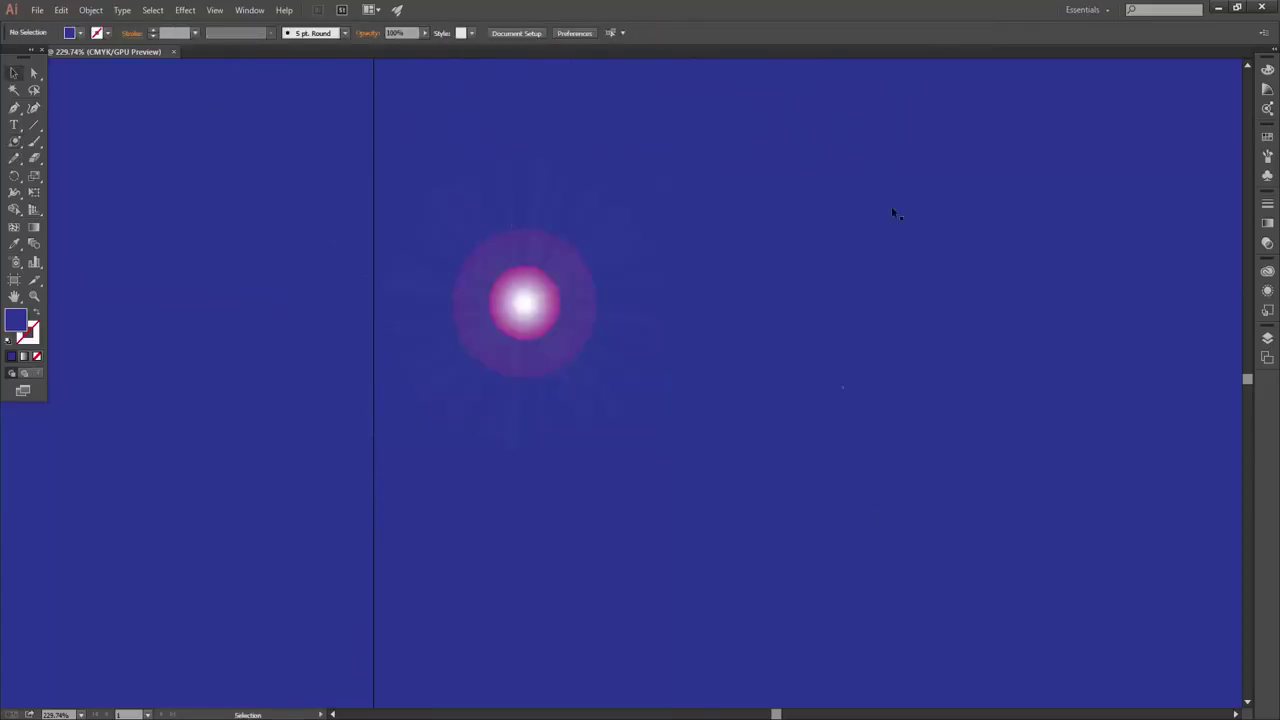
Step: Try several fill swatches on the background rectangle, including orange, ending on a darker navy blue
{"action": "left_click_drag", "start_coordinate": [980, 267], "coordinate": [717, 383]}
{"action": "left_click_drag", "start_coordinate": [827, 247], "coordinate": [769, 317]}
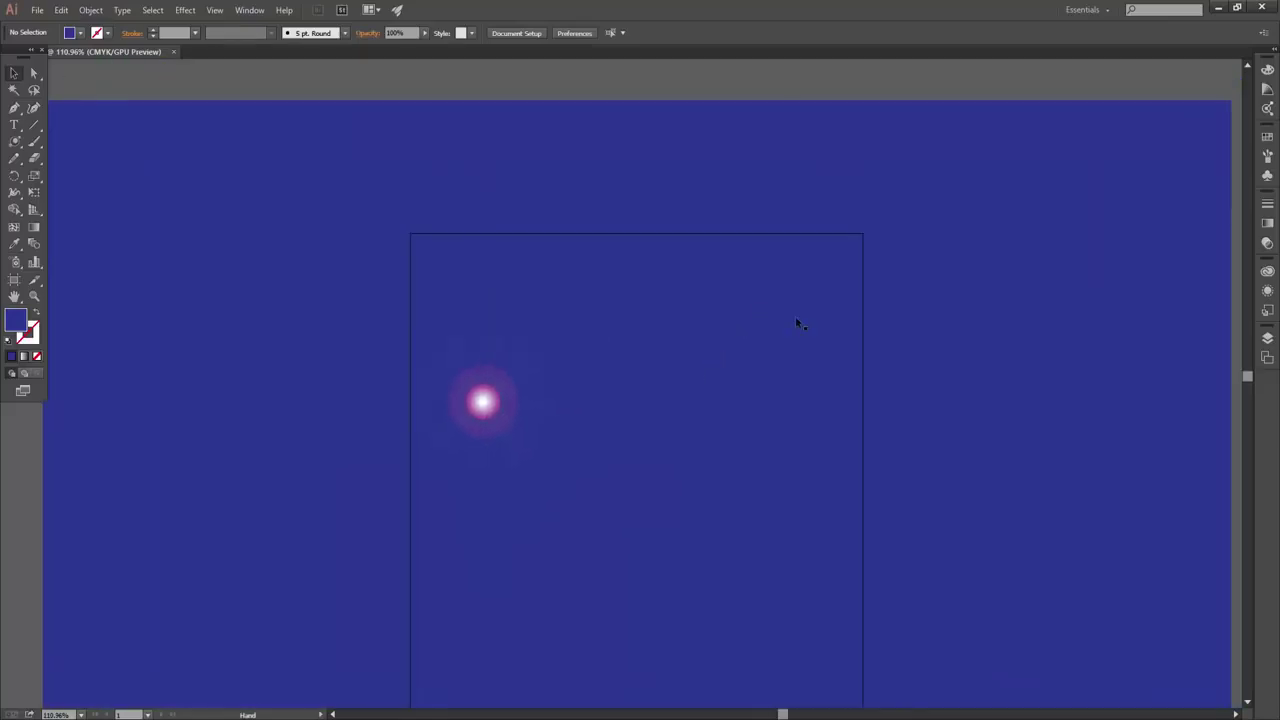
{"action": "left_click_drag", "start_coordinate": [842, 303], "coordinate": [849, 266]}
{"action": "left_click", "coordinate": [946, 188]}
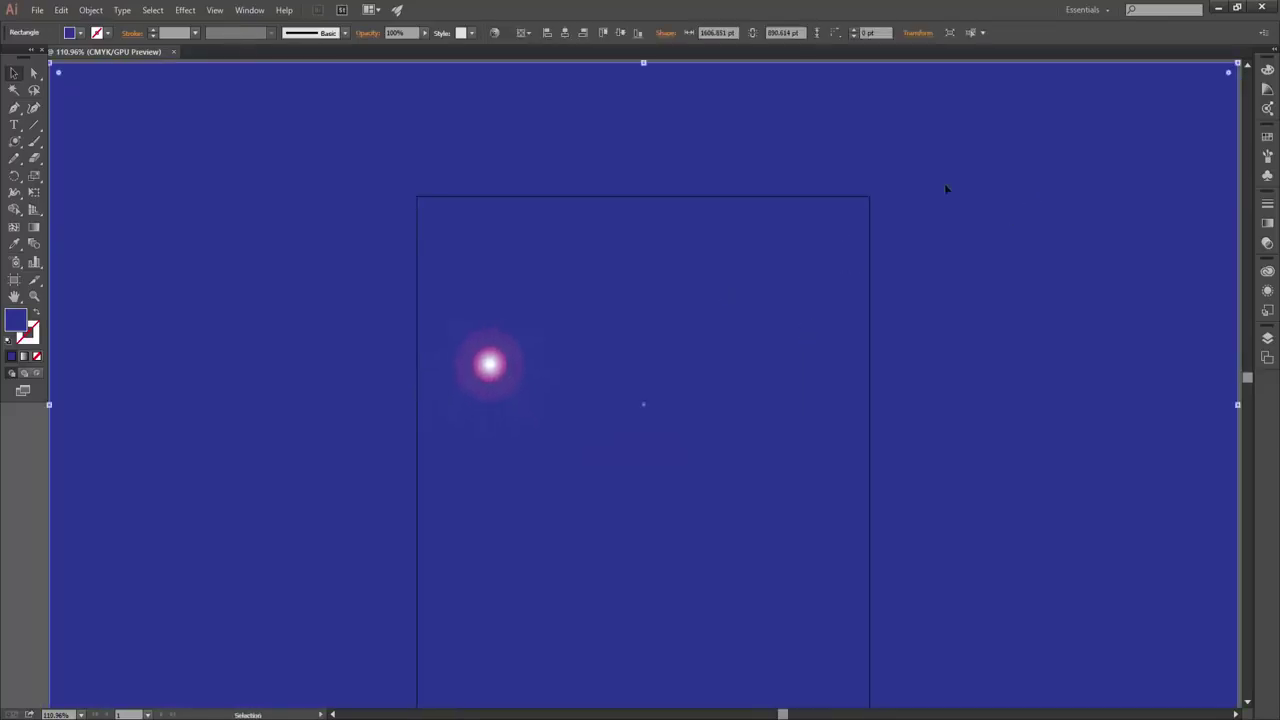
{"action": "left_click", "coordinate": [81, 32]}
{"action": "left_click", "coordinate": [100, 57]}
{"action": "left_click", "coordinate": [98, 66]}
{"action": "left_click", "coordinate": [55, 67]}
{"action": "left_click", "coordinate": [96, 67]}
{"action": "left_click", "coordinate": [62, 66]}
{"action": "left_click", "coordinate": [130, 57]}
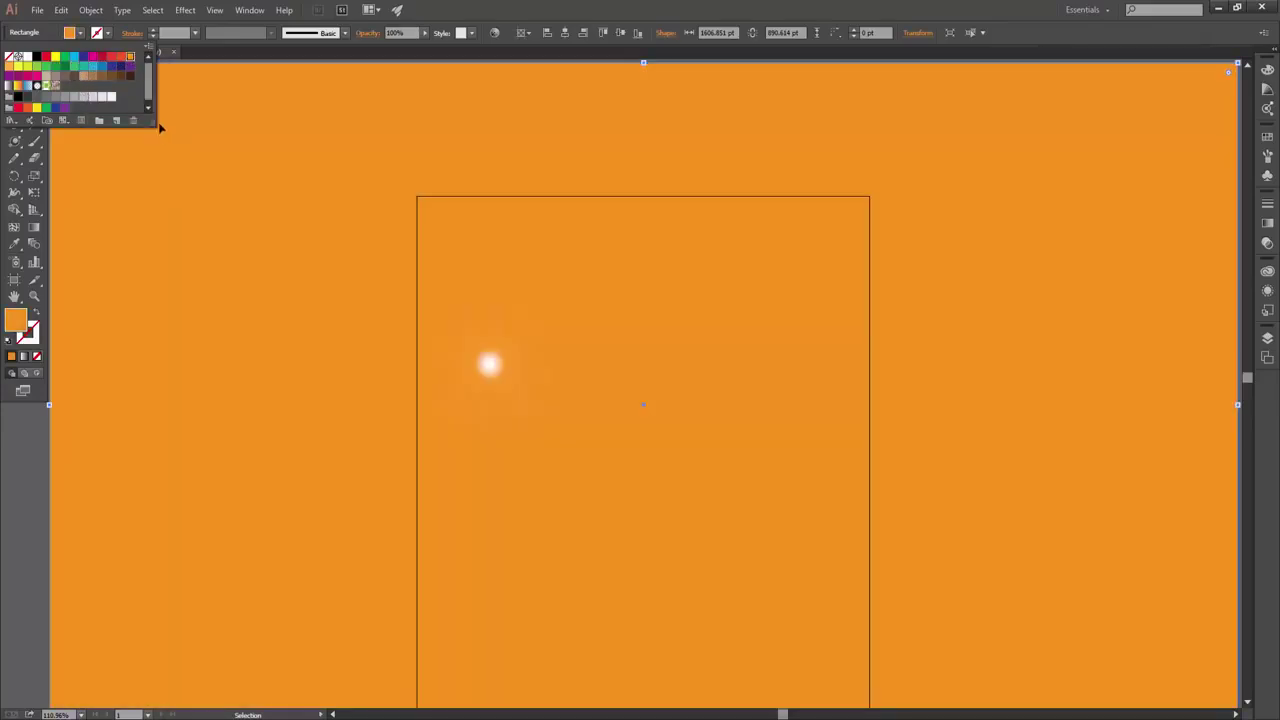
{"action": "left_click", "coordinate": [125, 67]}
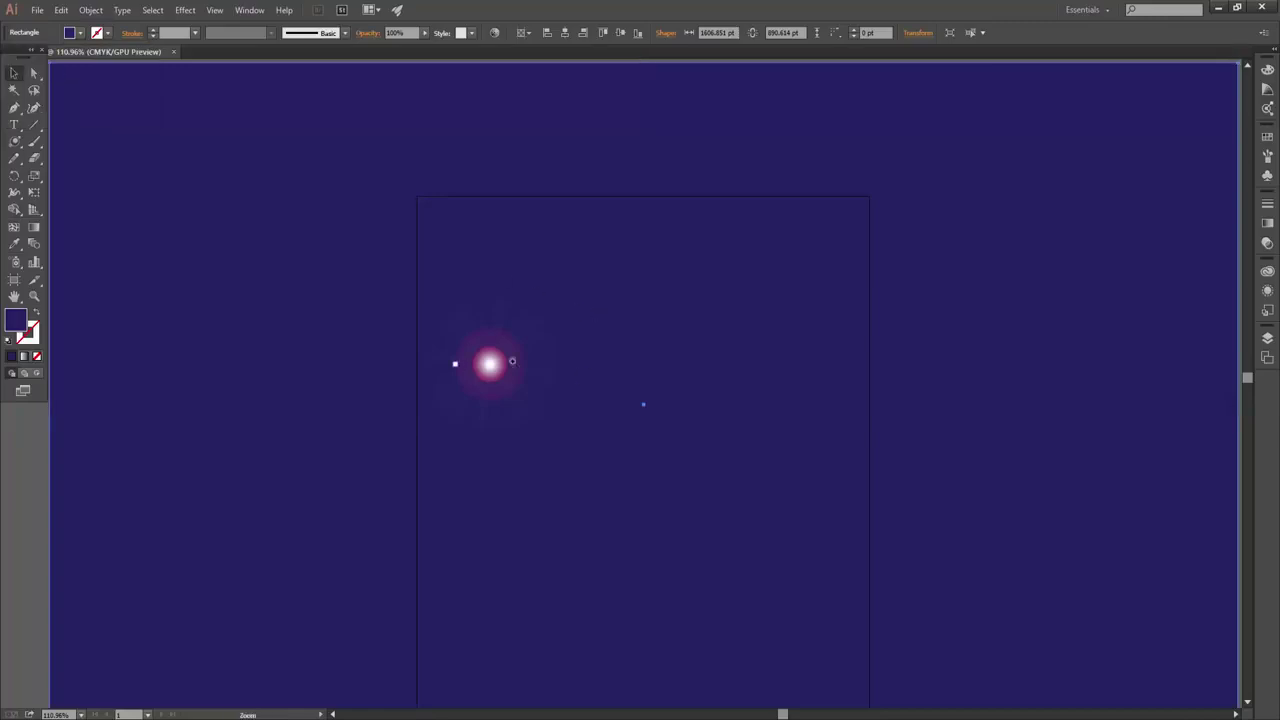
Step: Preview a Transform effect on the flare with 40 copies and a 30° rotation
{"action": "scroll", "coordinate": [458, 366], "scroll_direction": "up", "scroll_amount": 1}
{"action": "left_click", "coordinate": [458, 366]}
{"action": "left_click", "coordinate": [190, 12]}
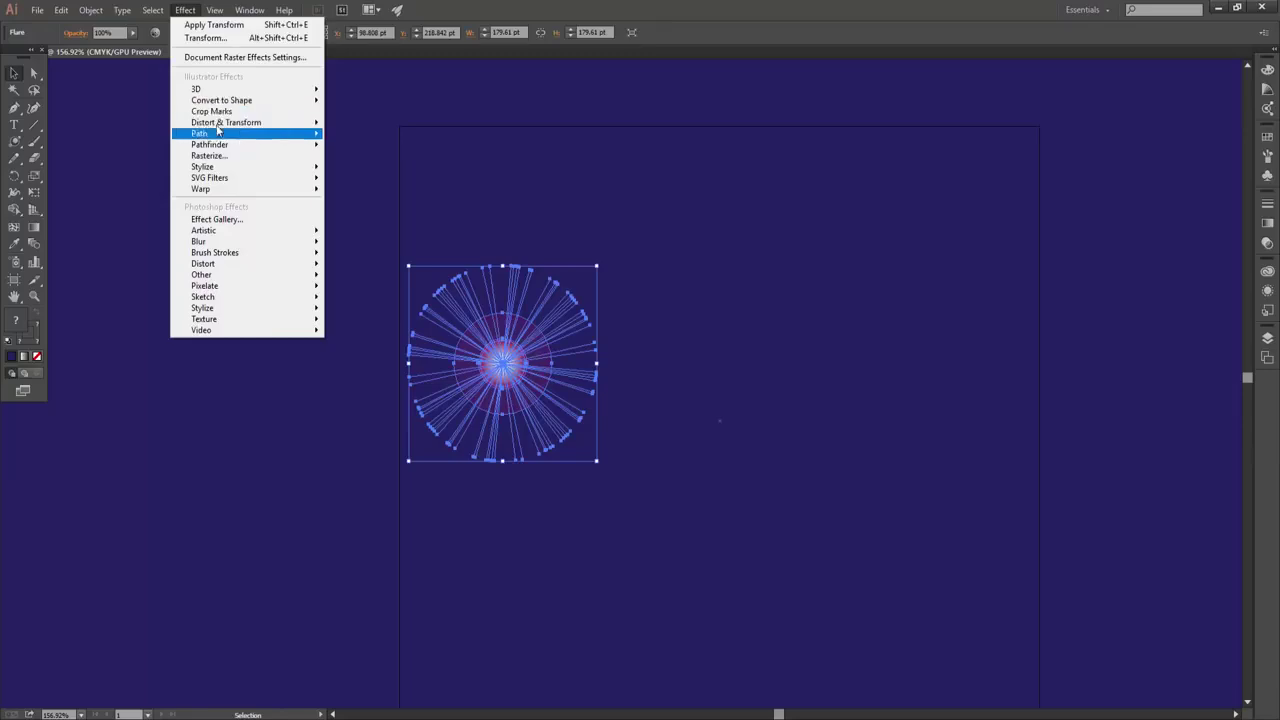
{"action": "mouse_move", "coordinate": [217, 124]}
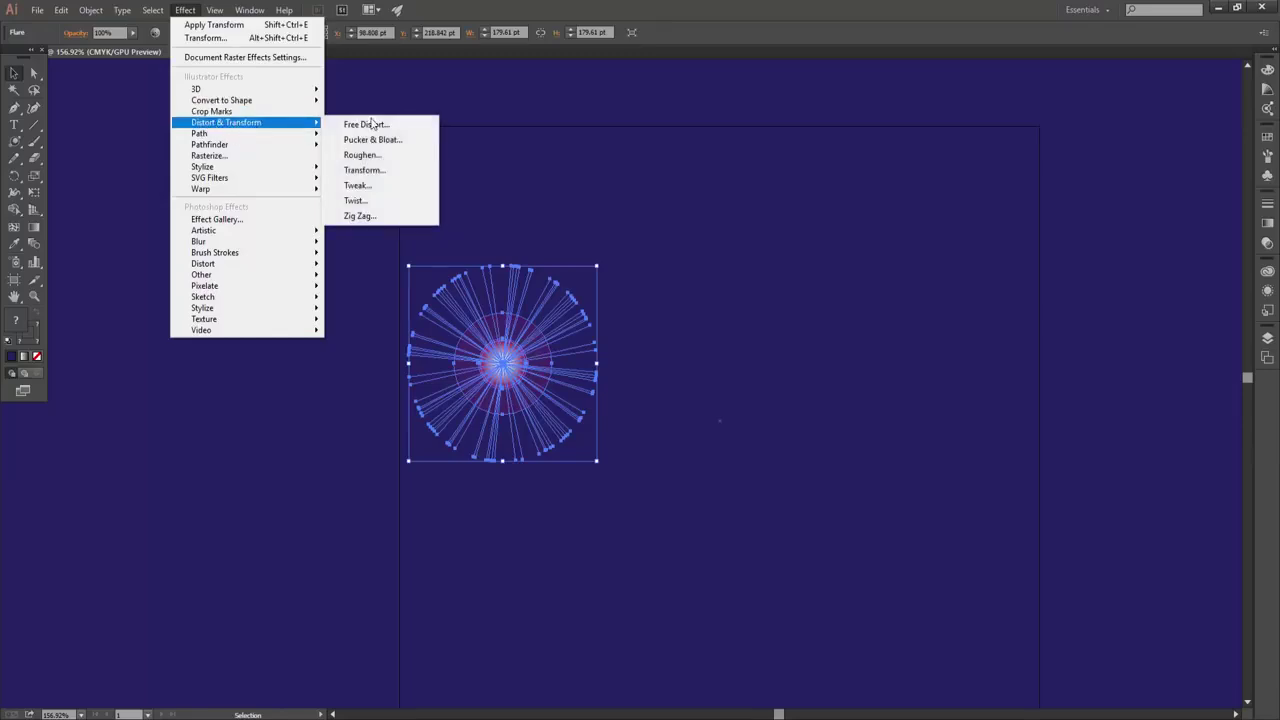
{"action": "left_click", "coordinate": [364, 170]}
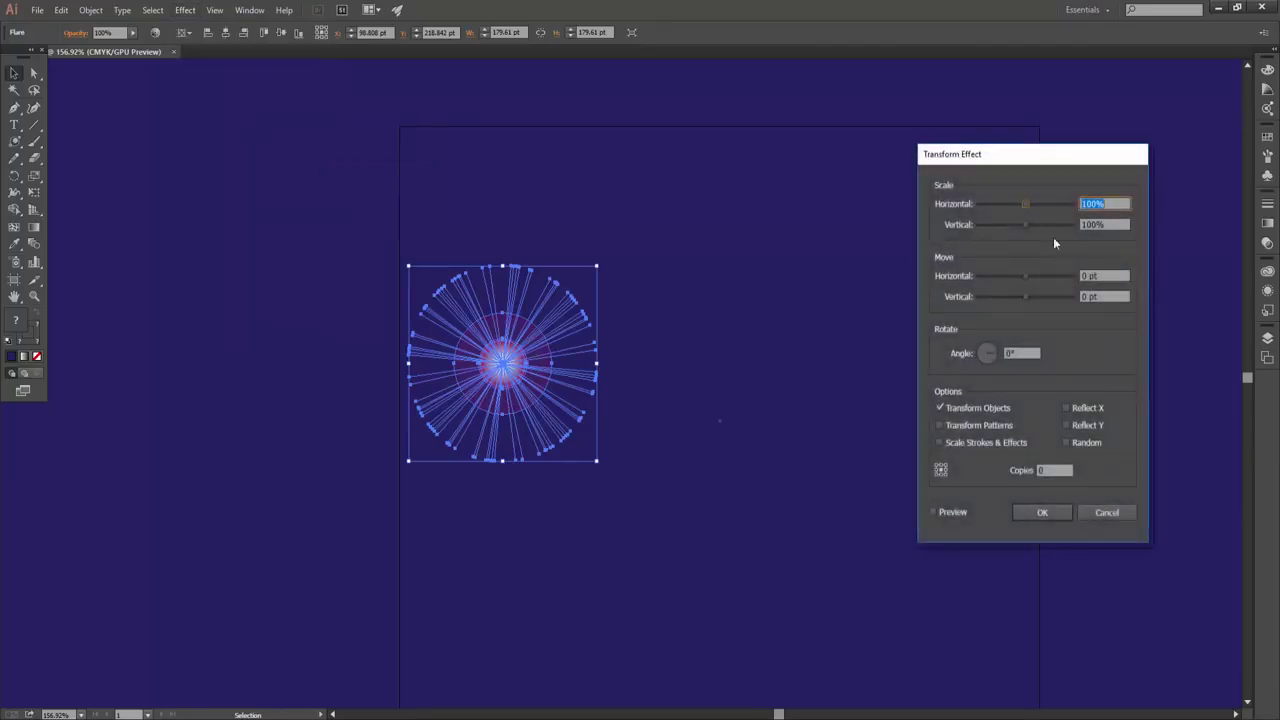
{"action": "key", "text": "shift+Tab"}
{"action": "type", "text": "40"}
{"action": "left_click", "coordinate": [933, 511]}
{"action": "left_click_drag", "start_coordinate": [997, 355], "coordinate": [1001, 367]}
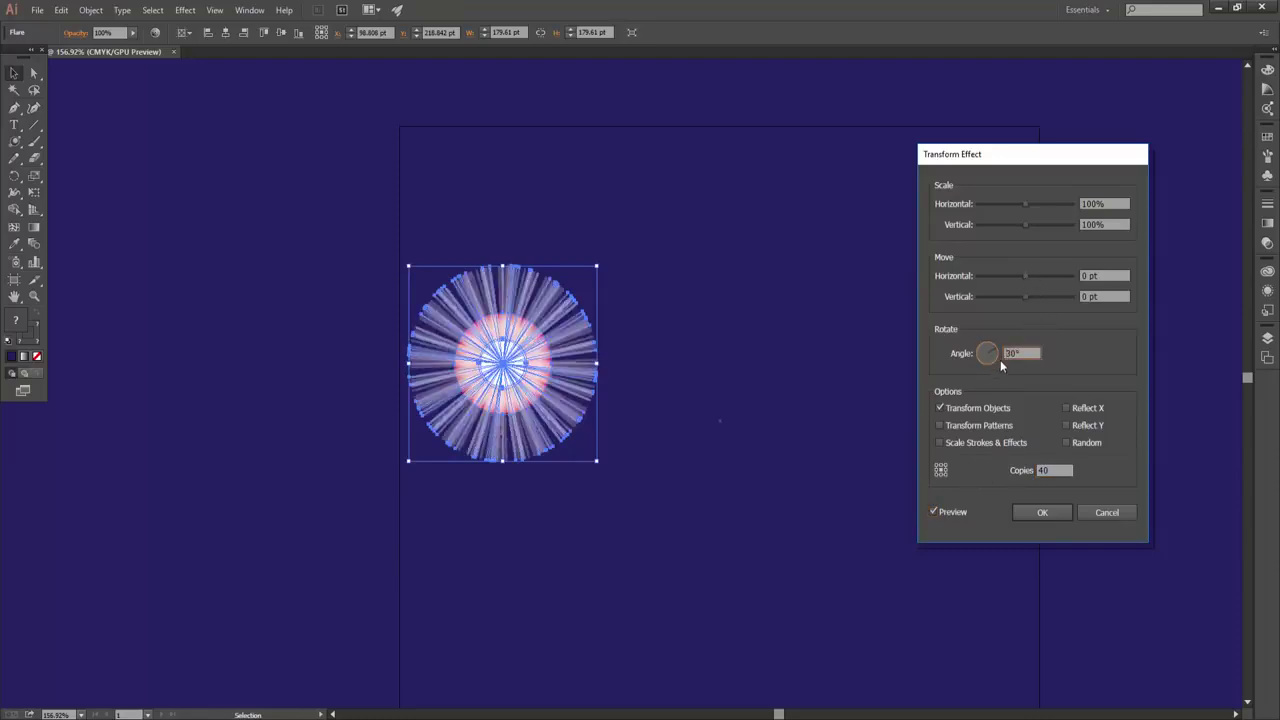
Step: Set the Transform effect's horizontal move to 31 pt and its vertical move to 12 pt
{"action": "left_click_drag", "start_coordinate": [1027, 274], "coordinate": [1030, 274]}
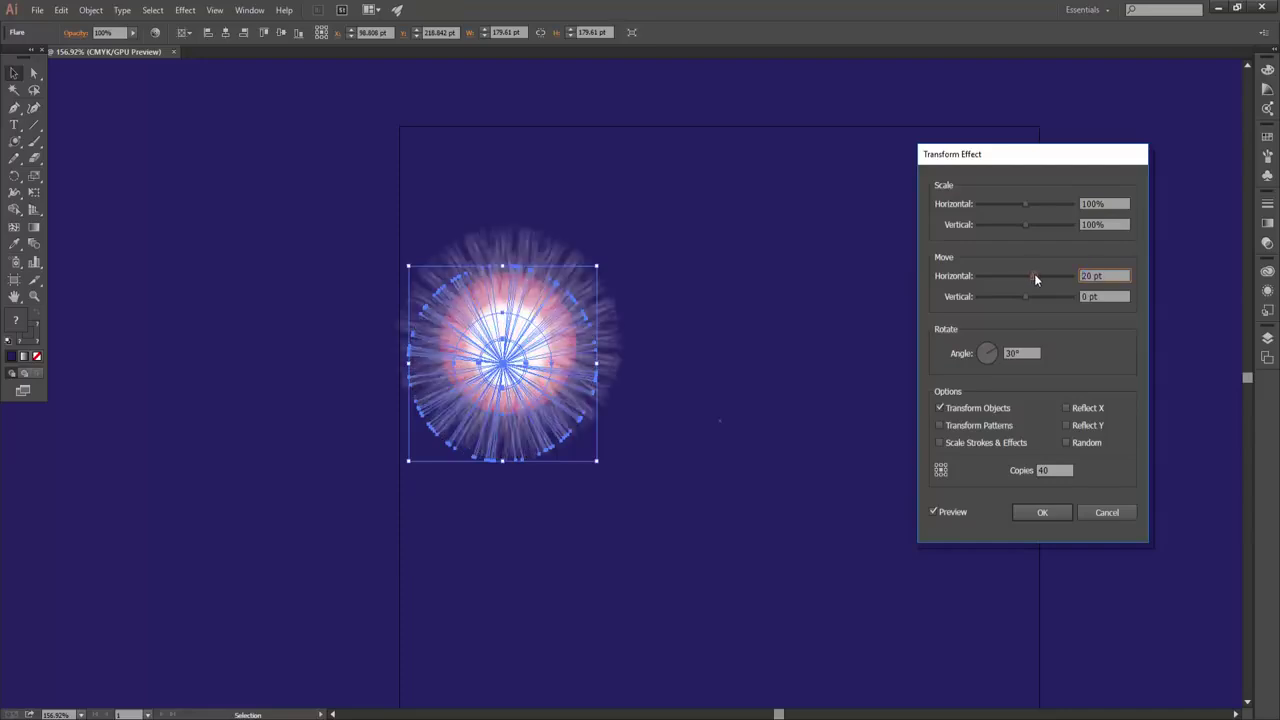
{"action": "left_click", "coordinate": [1036, 274]}
{"action": "left_click_drag", "start_coordinate": [1039, 274], "coordinate": [1042, 276]}
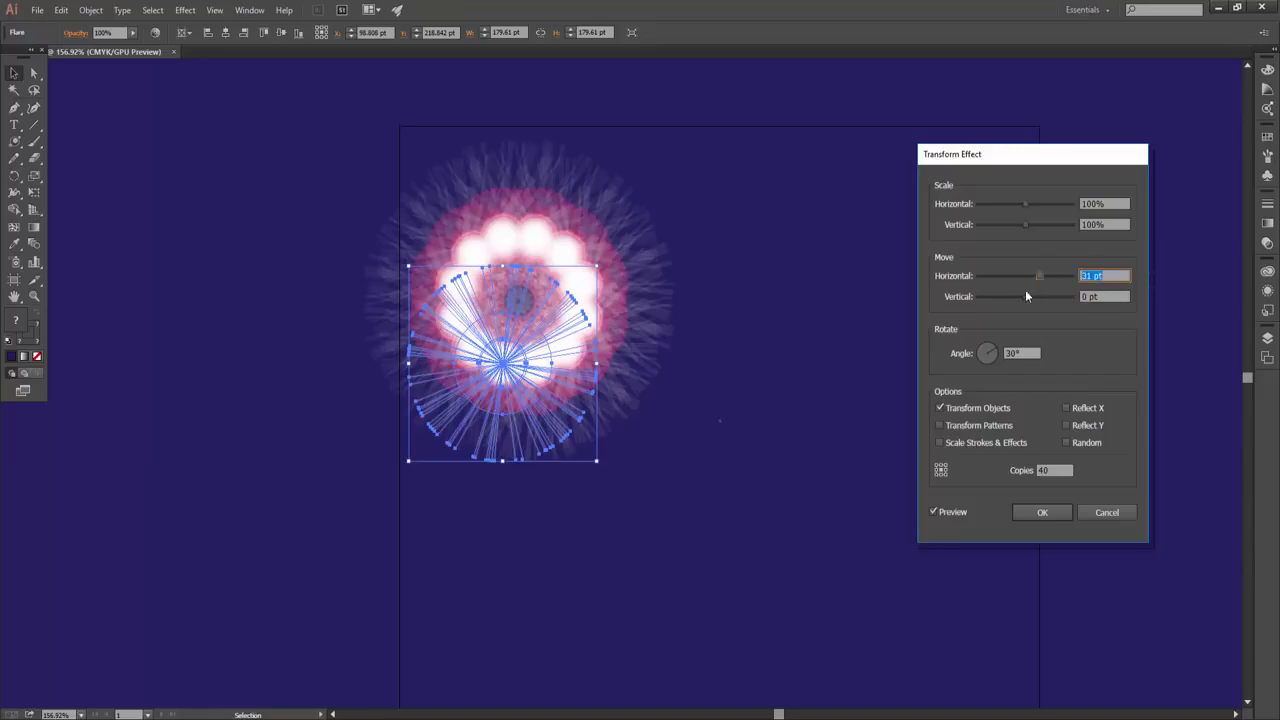
{"action": "left_click_drag", "start_coordinate": [1028, 299], "coordinate": [1033, 296]}
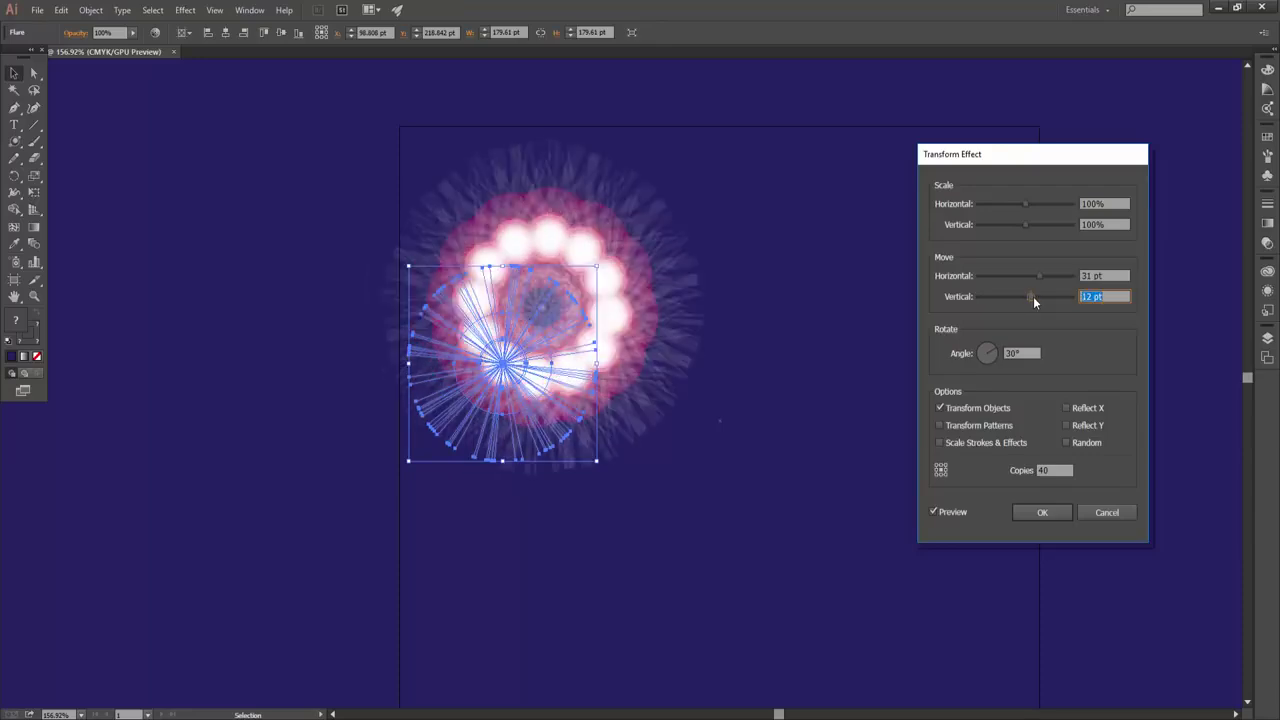
Step: Try rotation angles such as 45°, 253°, 163°, 24° and 352° for the flare copies, ending on 18°
{"action": "left_click", "coordinate": [992, 348]}
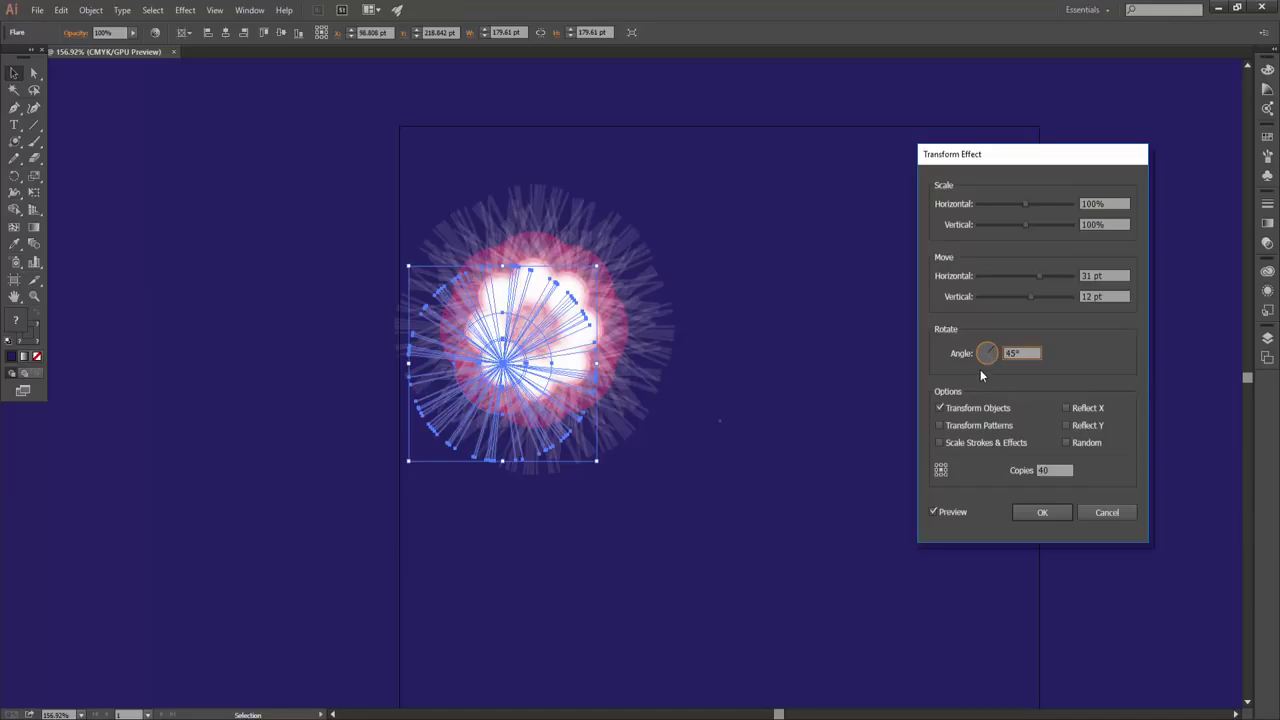
{"action": "left_click", "coordinate": [985, 362]}
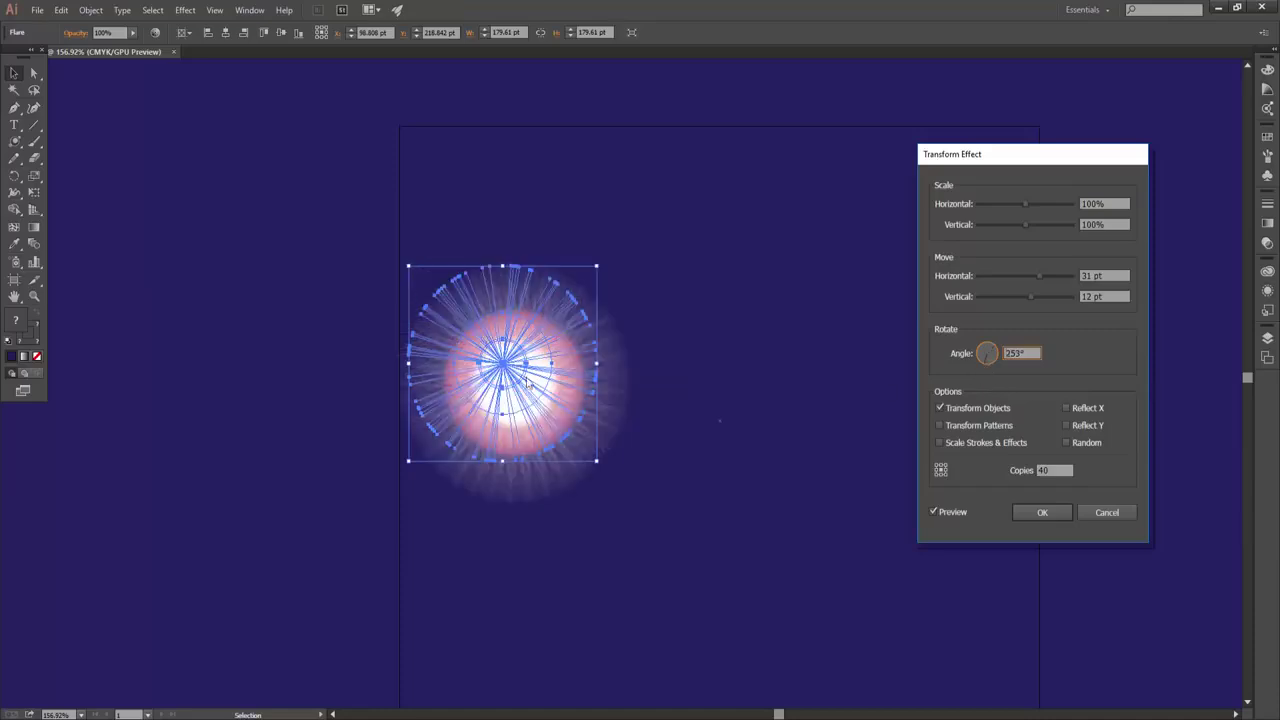
{"action": "left_click", "coordinate": [986, 347]}
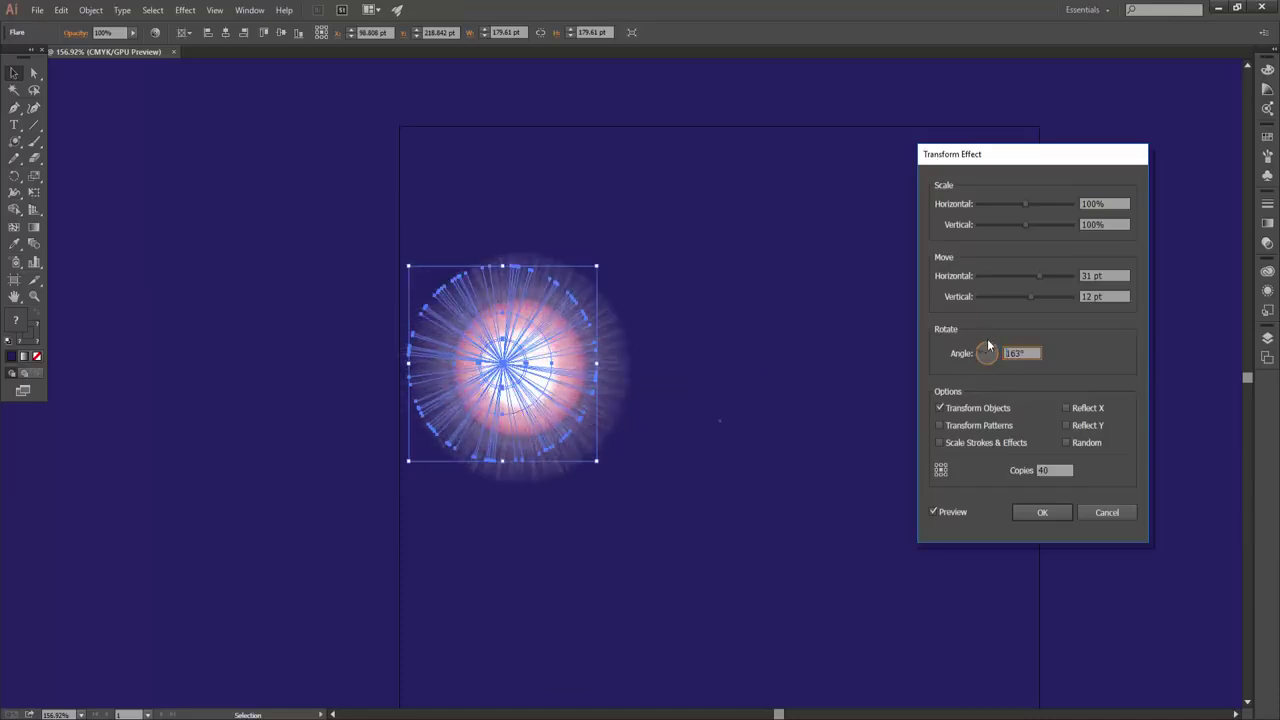
{"action": "left_click", "coordinate": [996, 355]}
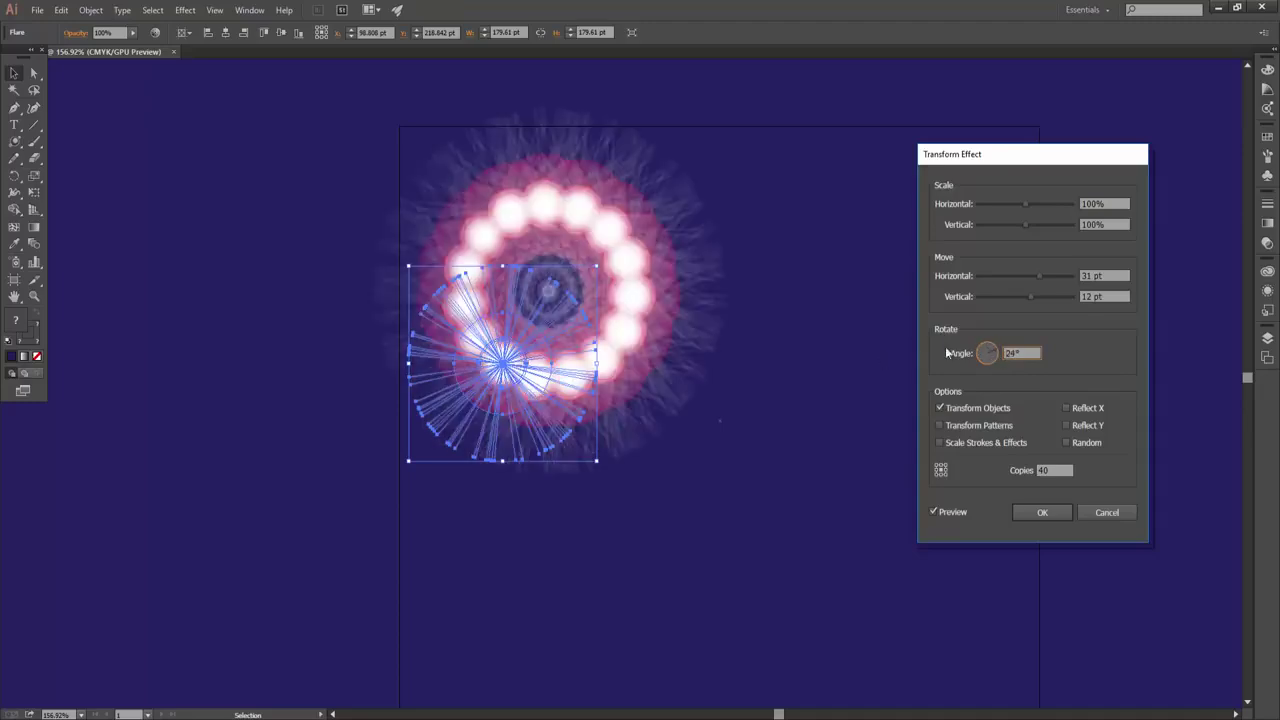
{"action": "left_click", "coordinate": [996, 357]}
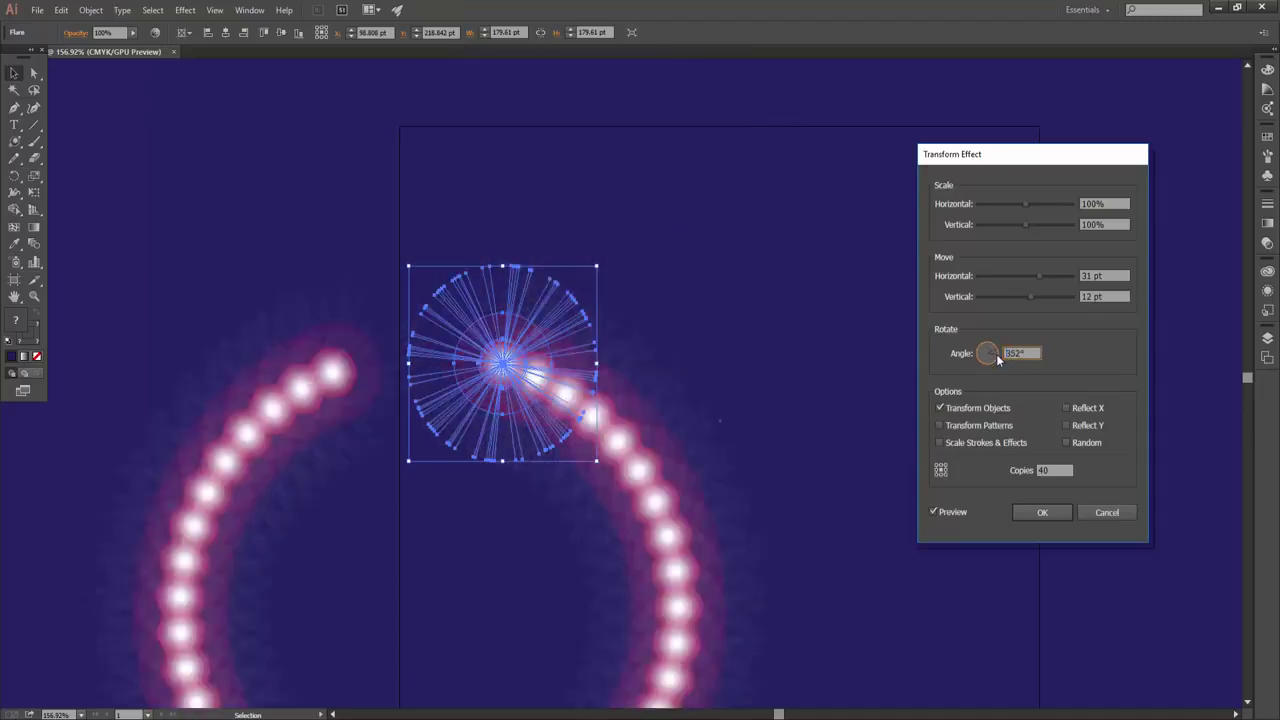
{"action": "left_click", "coordinate": [996, 358]}
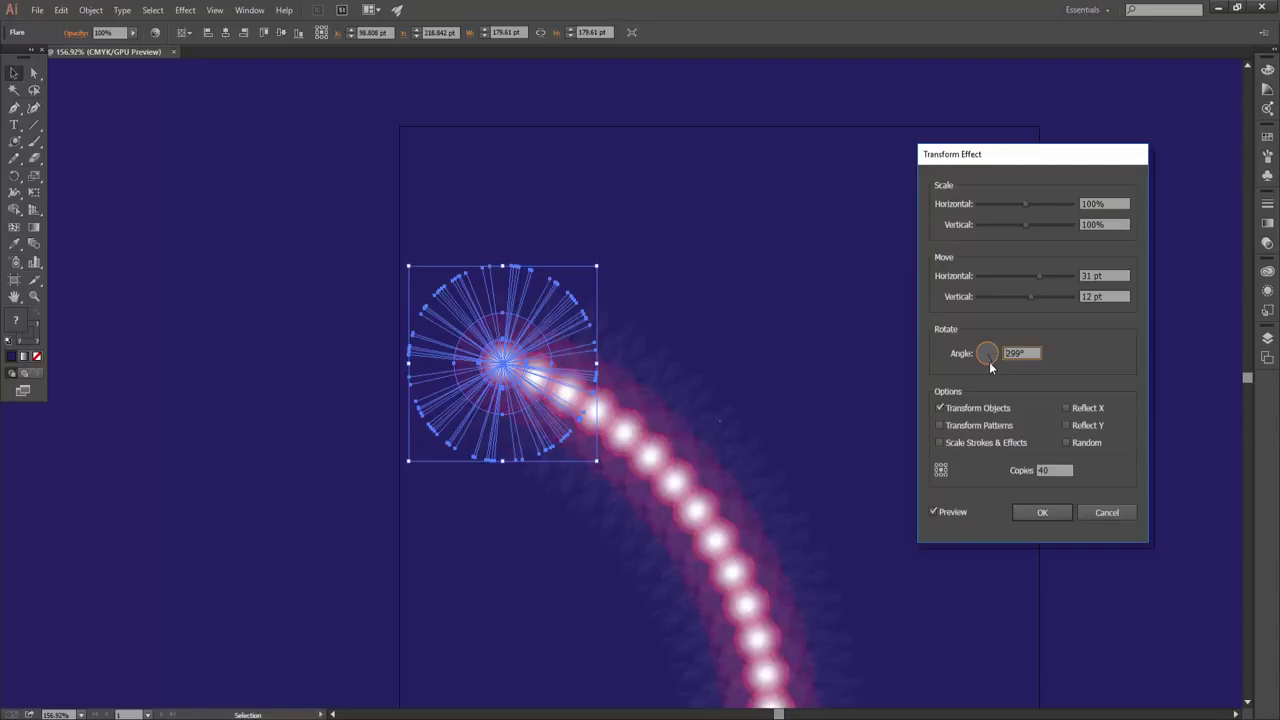
{"action": "left_click", "coordinate": [995, 355]}
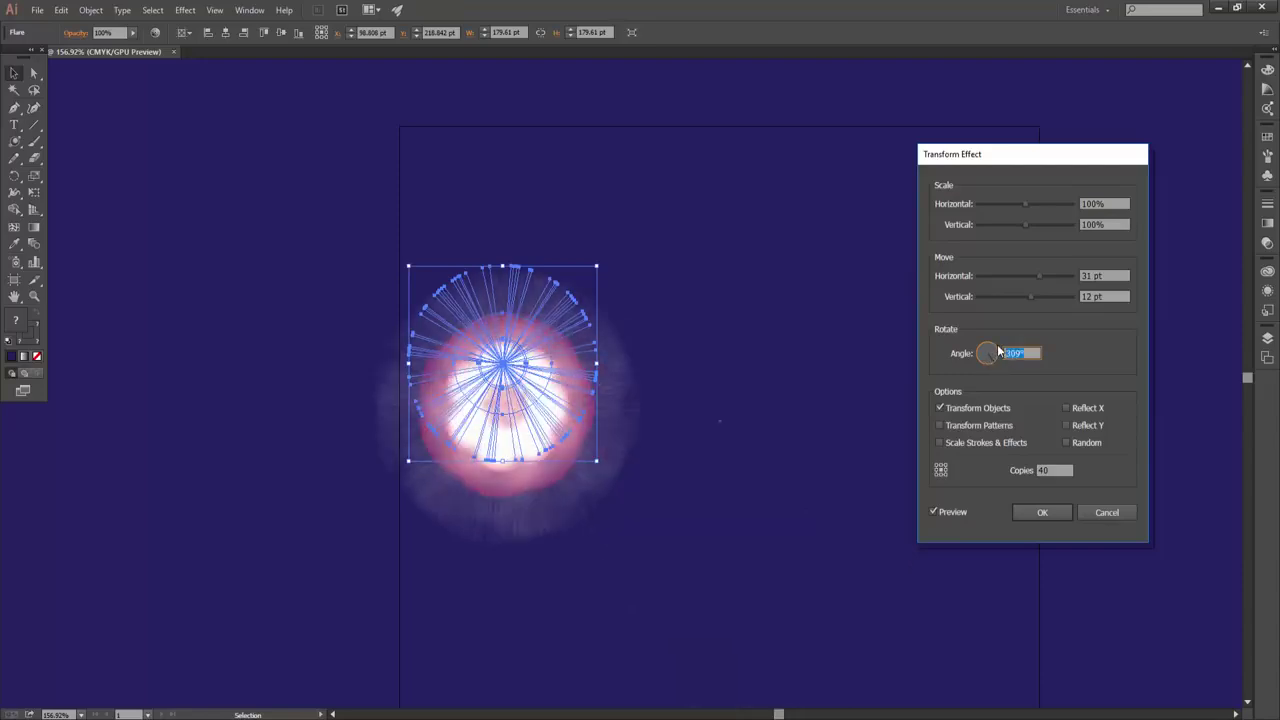
{"action": "left_click", "coordinate": [997, 351]}
{"action": "left_click", "coordinate": [1057, 469]}
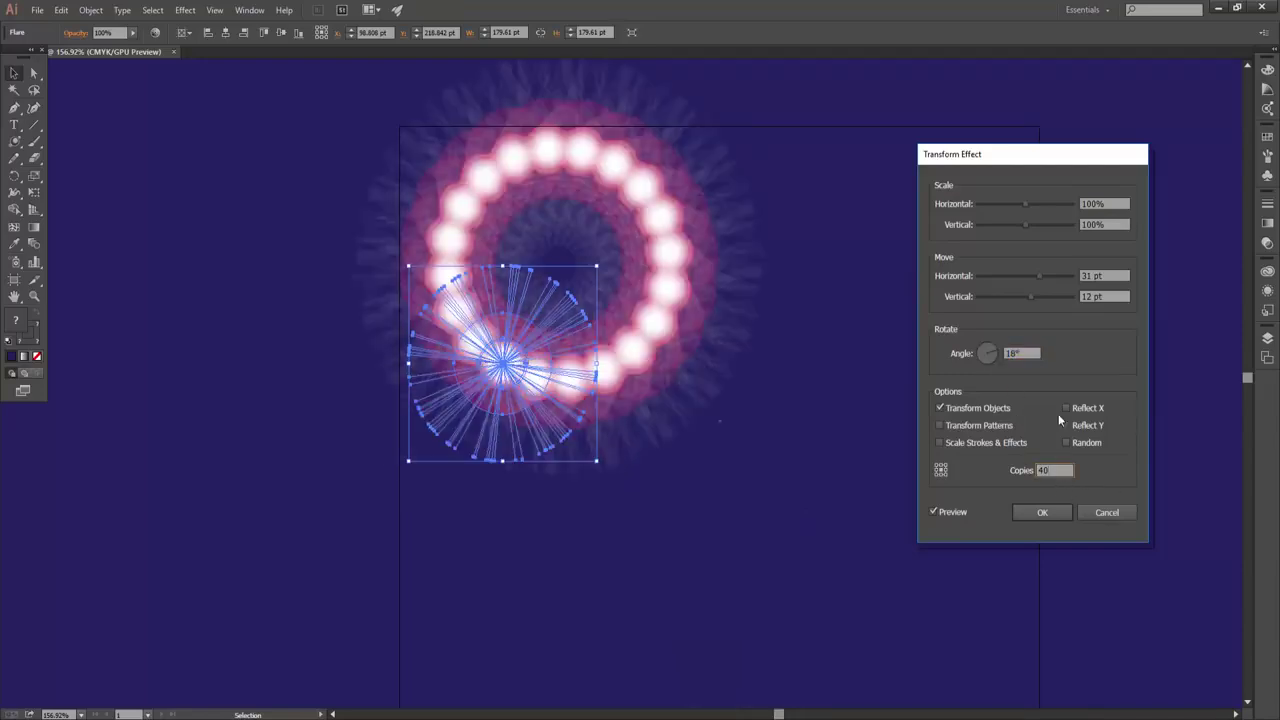
Step: Try horizontal scales of 106% and 102% for the flare copies, and cancel the Transform effect
{"action": "left_click_drag", "start_coordinate": [1028, 202], "coordinate": [1030, 203]}
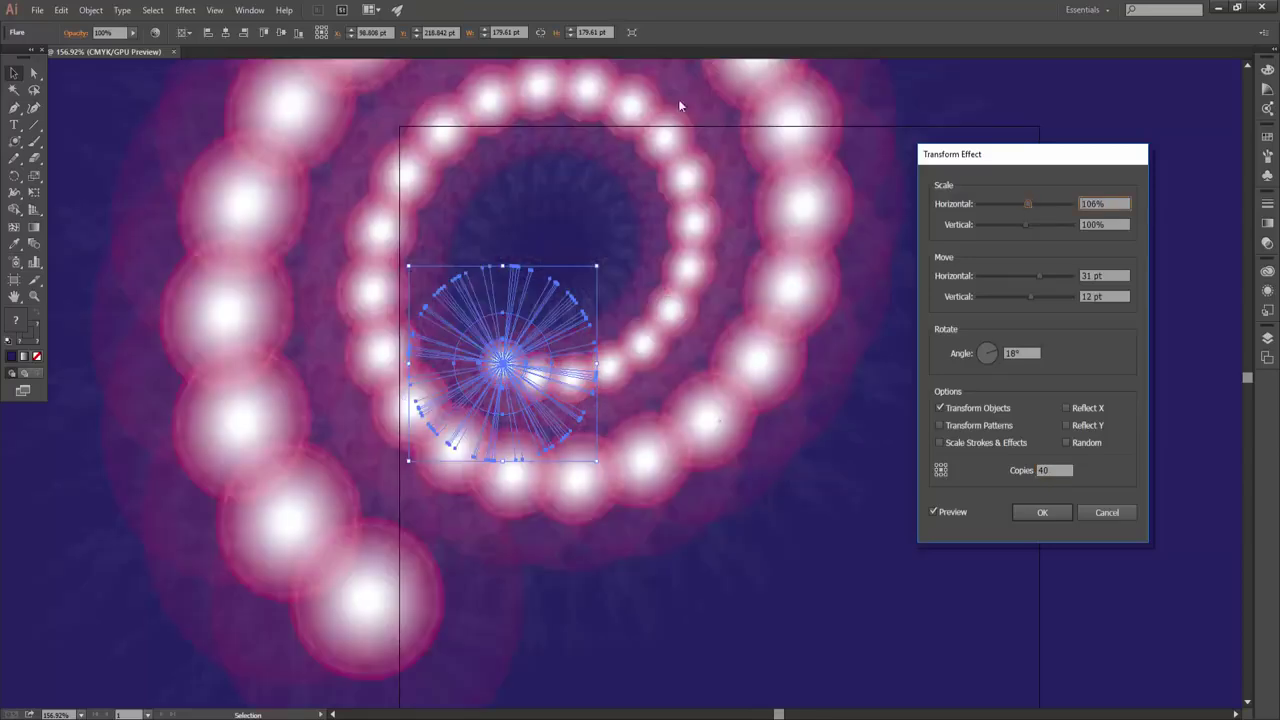
{"action": "key", "text": "Tab"}
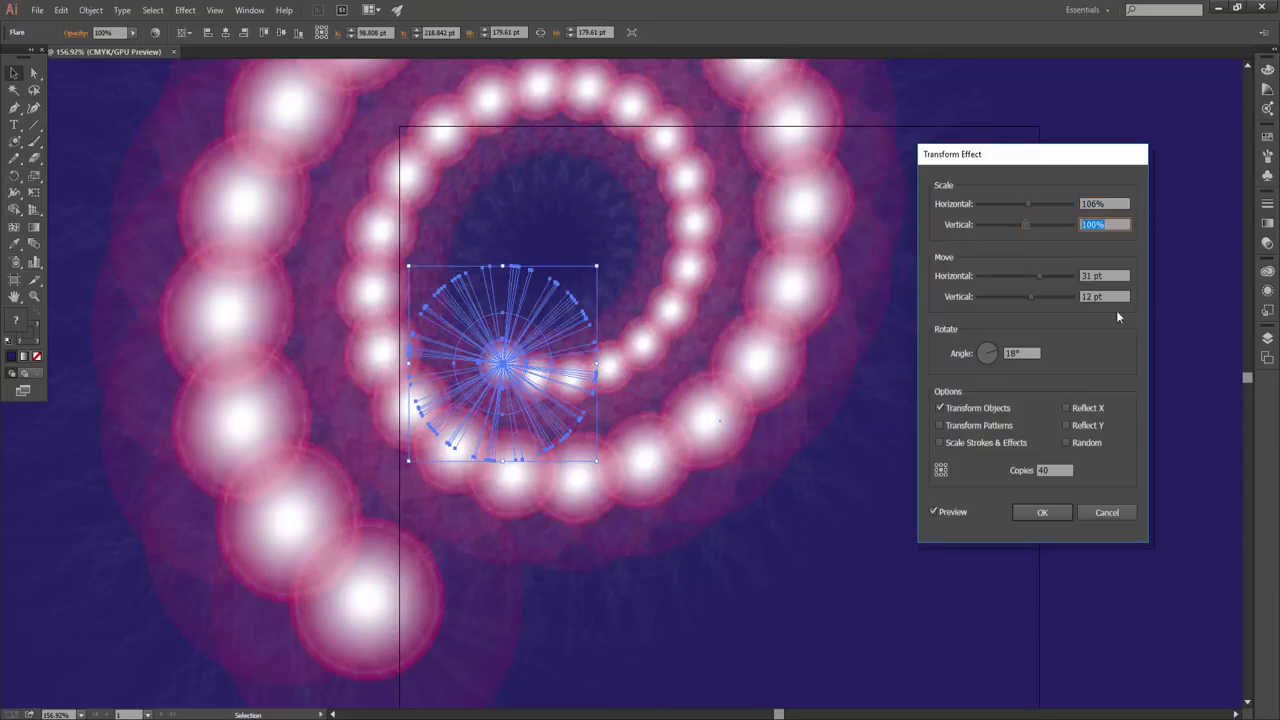
{"action": "left_click_drag", "start_coordinate": [1026, 224], "coordinate": [1025, 201]}
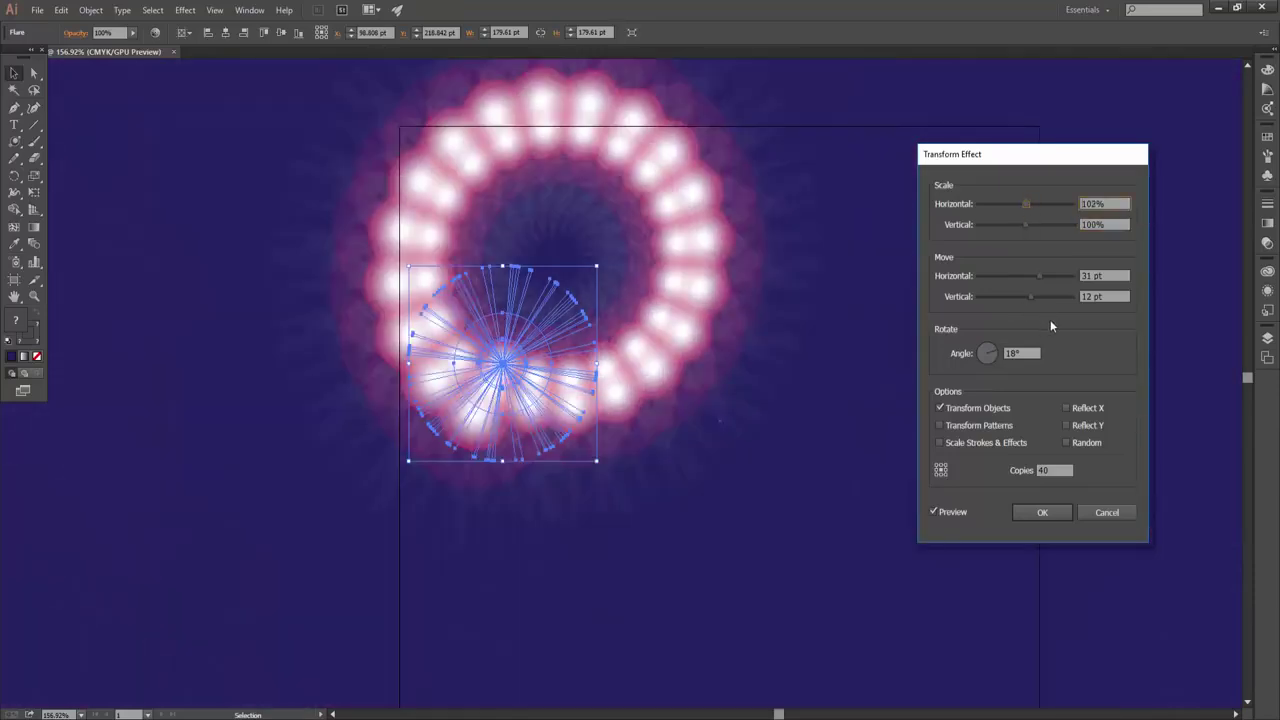
{"action": "left_click", "coordinate": [1107, 512]}
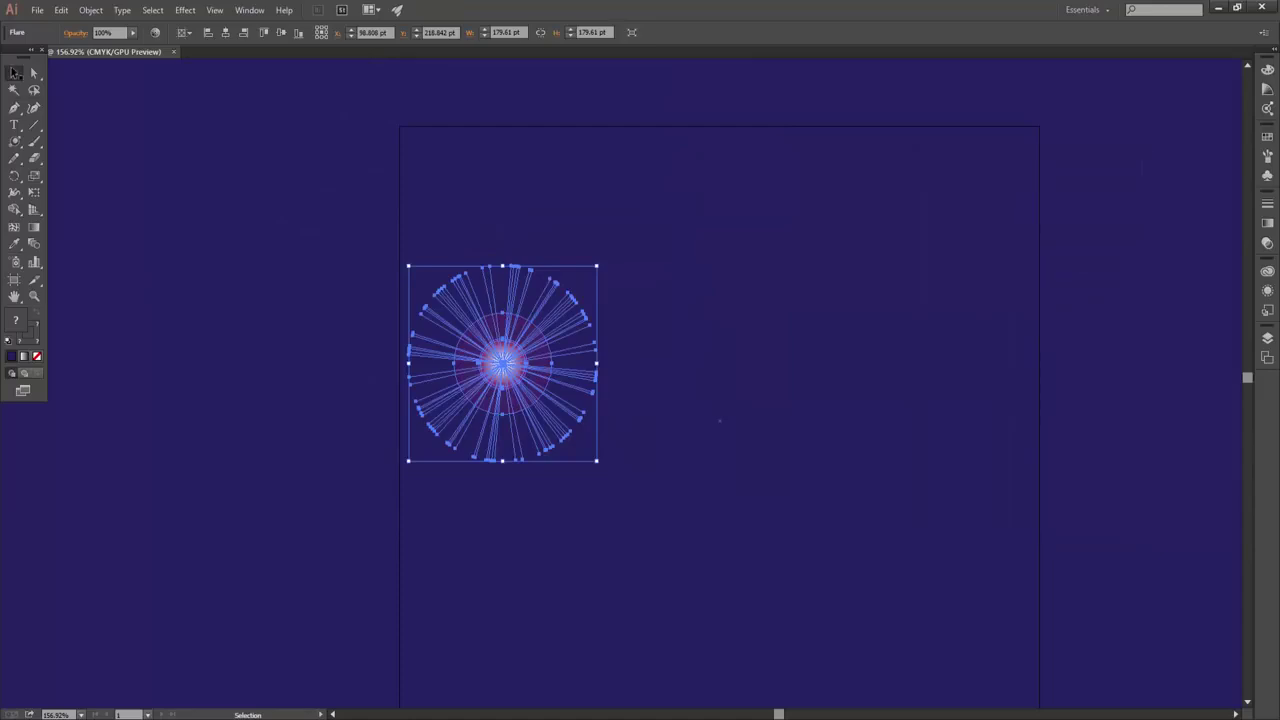
{"action": "left_click", "coordinate": [739, 331]}
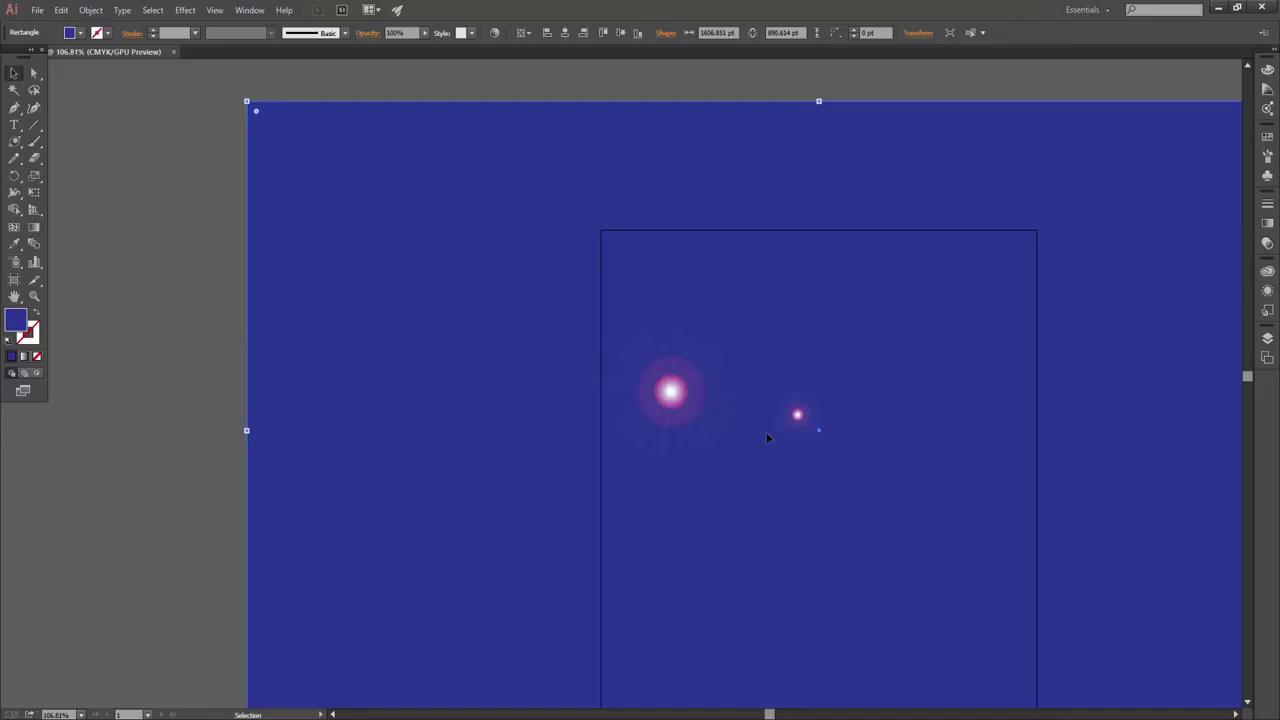
{"action": "left_click", "coordinate": [14, 142]}
{"action": "left_click", "coordinate": [977, 406]}
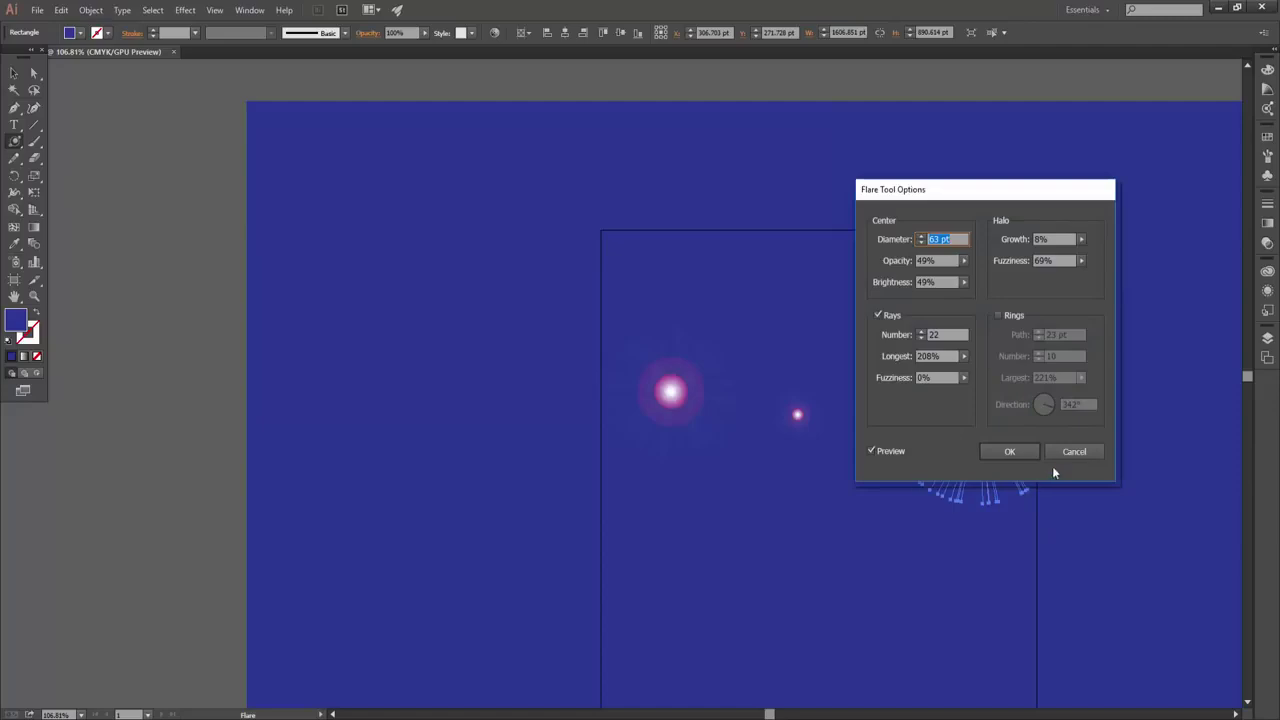
{"action": "left_click", "coordinate": [1006, 318]}
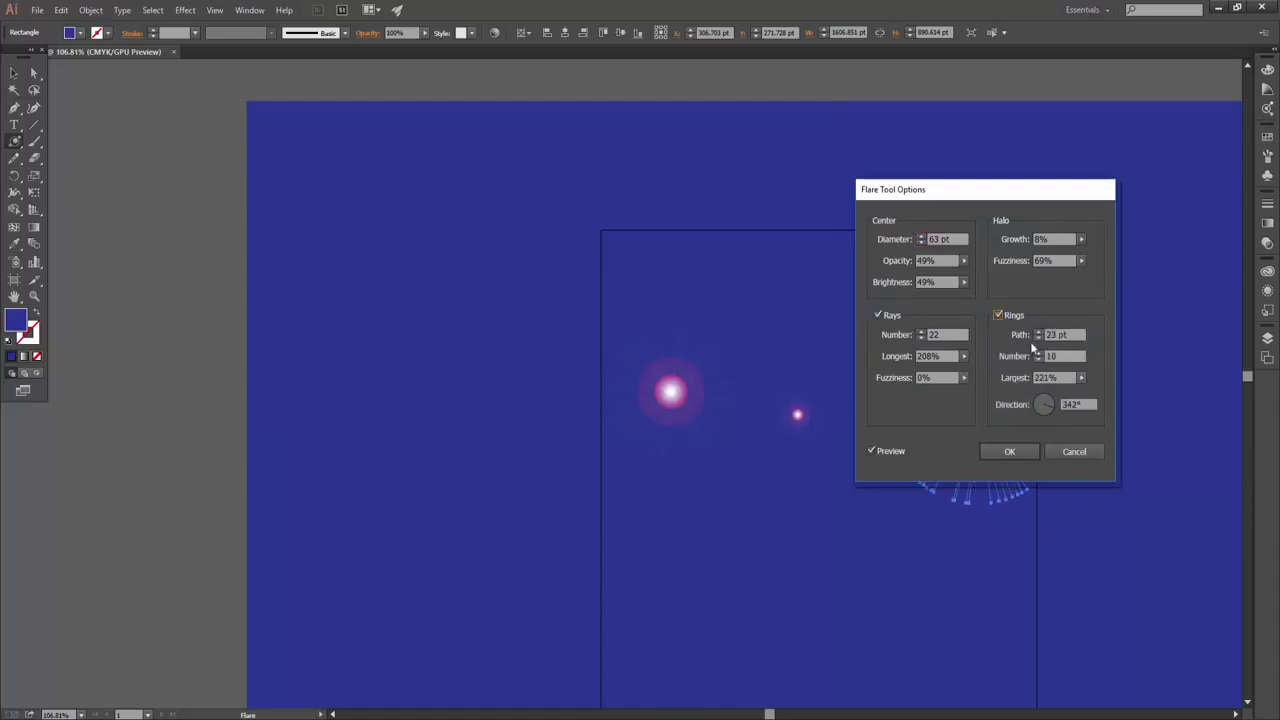
{"action": "left_click", "coordinate": [1067, 452]}
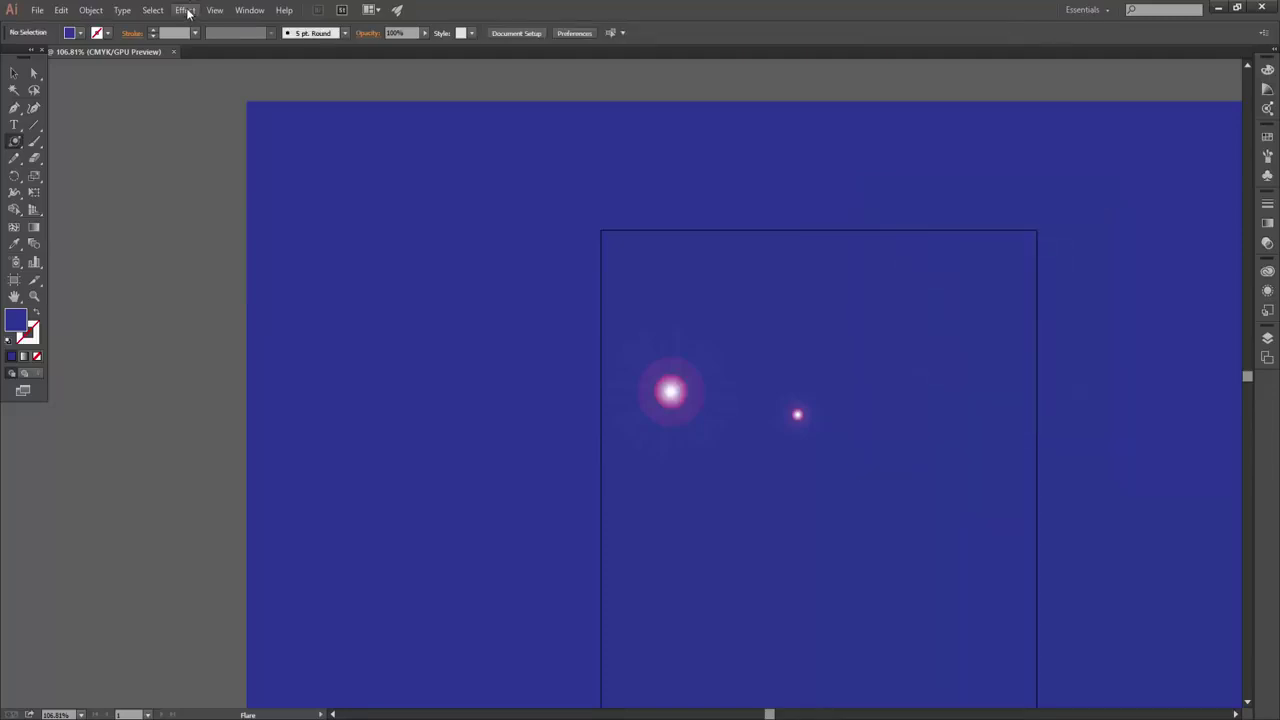
{"action": "left_click", "coordinate": [185, 10]}
Step: Apply a Roughen effect with preview to the larger flare, using a relative size of about 79%, corner points and increased detail
{"action": "left_click", "coordinate": [13, 77]}
{"action": "left_click", "coordinate": [652, 385]}
{"action": "left_click", "coordinate": [671, 389]}
{"action": "left_click_drag", "start_coordinate": [676, 401], "coordinate": [800, 380]}
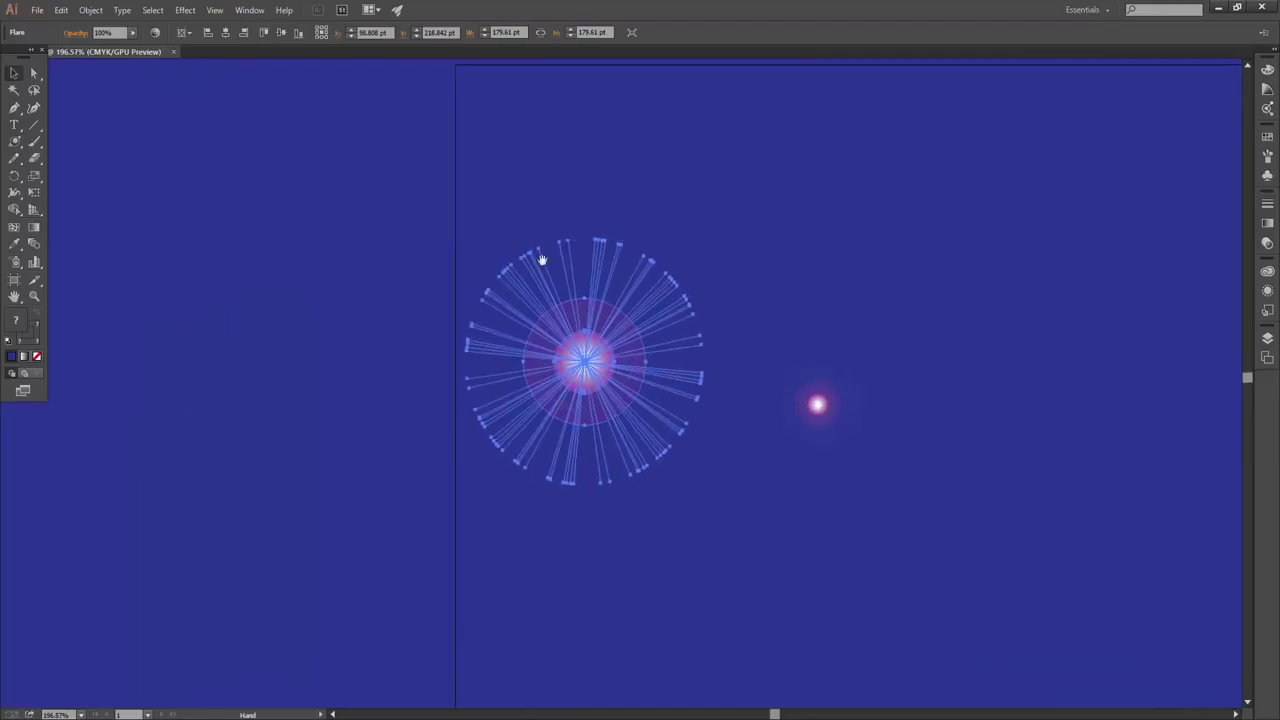
{"action": "left_click", "coordinate": [185, 10]}
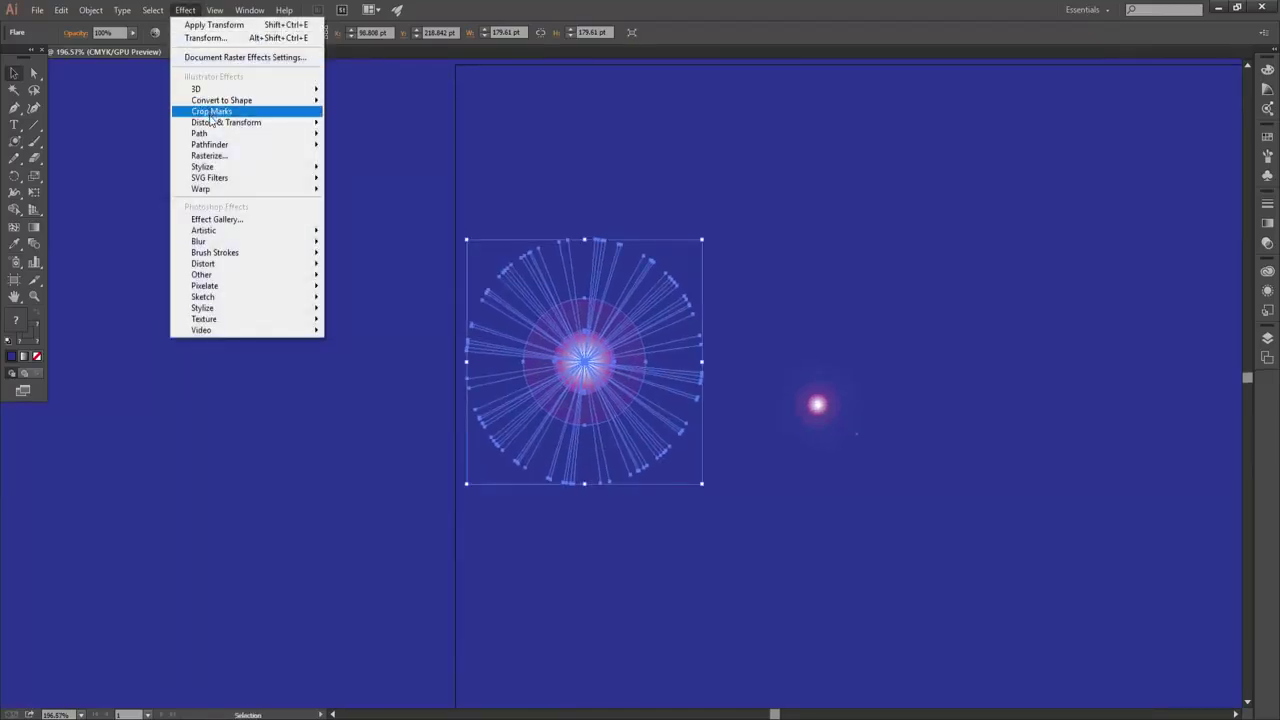
{"action": "mouse_move", "coordinate": [218, 124]}
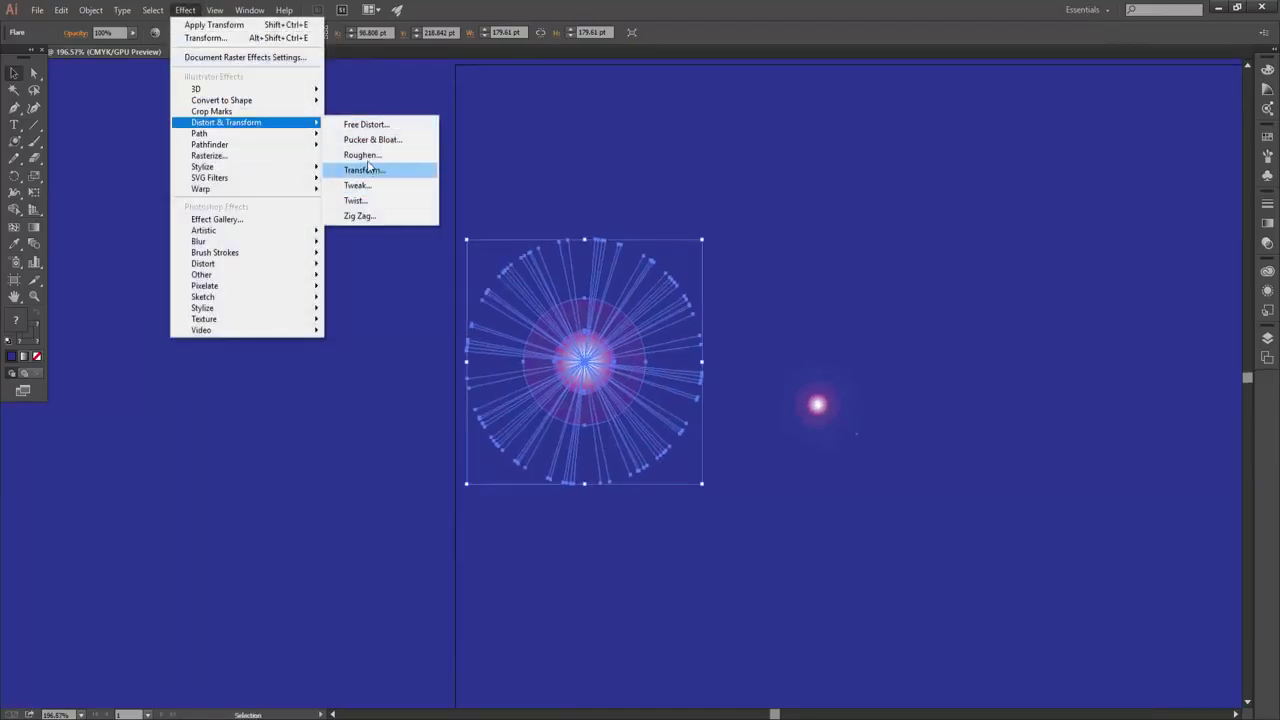
{"action": "left_click", "coordinate": [362, 155]}
{"action": "left_click", "coordinate": [776, 429]}
{"action": "left_click_drag", "start_coordinate": [812, 304], "coordinate": [899, 311]}
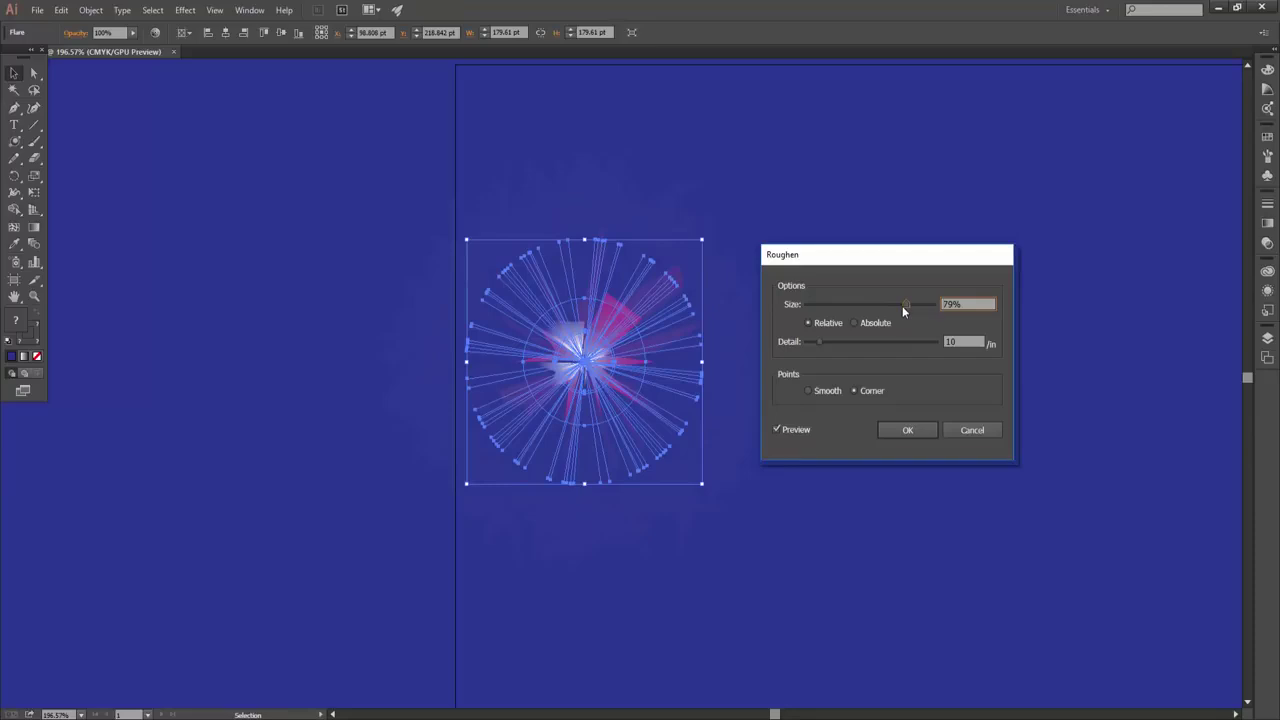
{"action": "left_click_drag", "start_coordinate": [819, 342], "coordinate": [845, 342]}
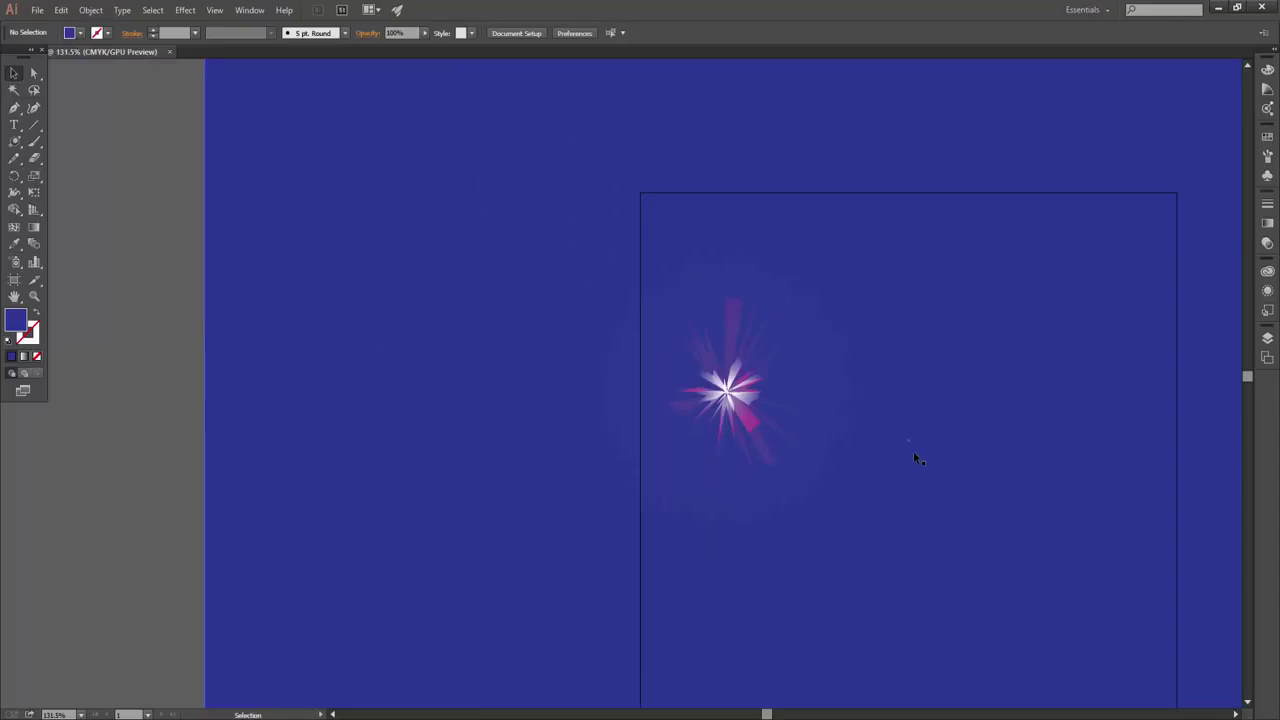
Step: Reduce the roughened flare's opacity to about 31% and deselect it
{"action": "left_click", "coordinate": [802, 402]}
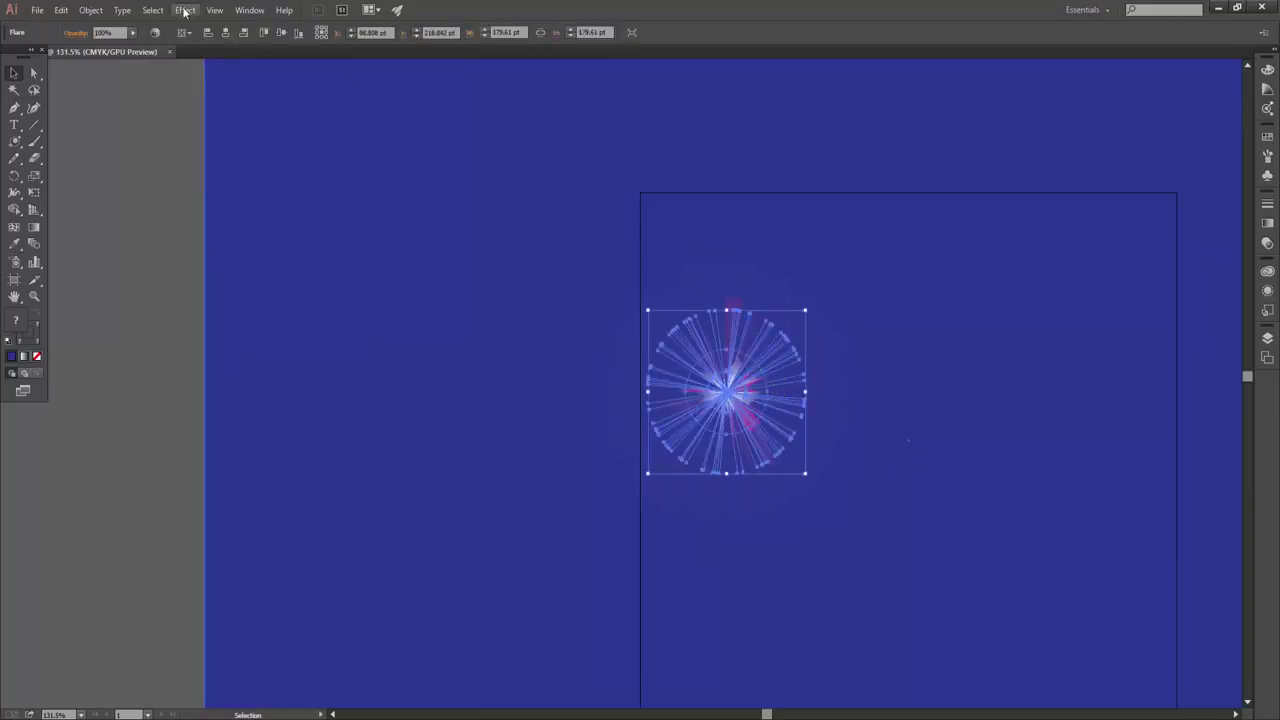
{"action": "left_click", "coordinate": [108, 32]}
{"action": "key", "text": "Return"}
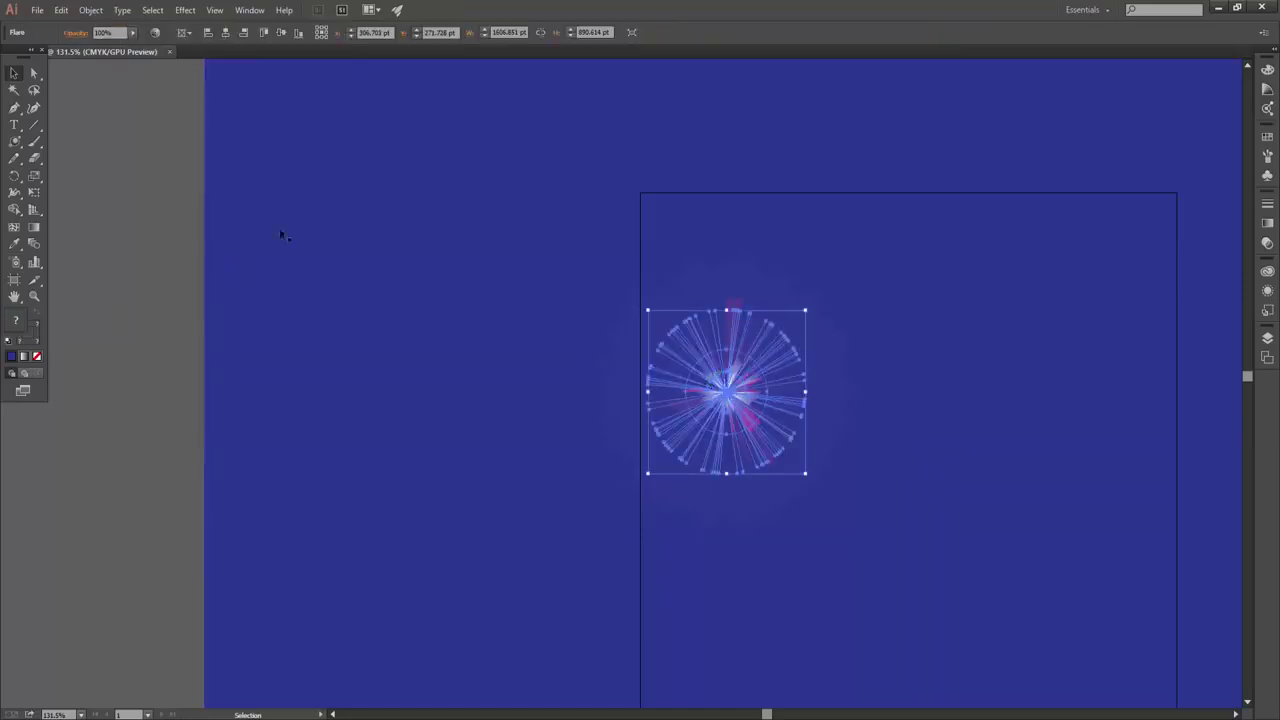
{"action": "left_click_drag", "start_coordinate": [129, 40], "coordinate": [92, 42]}
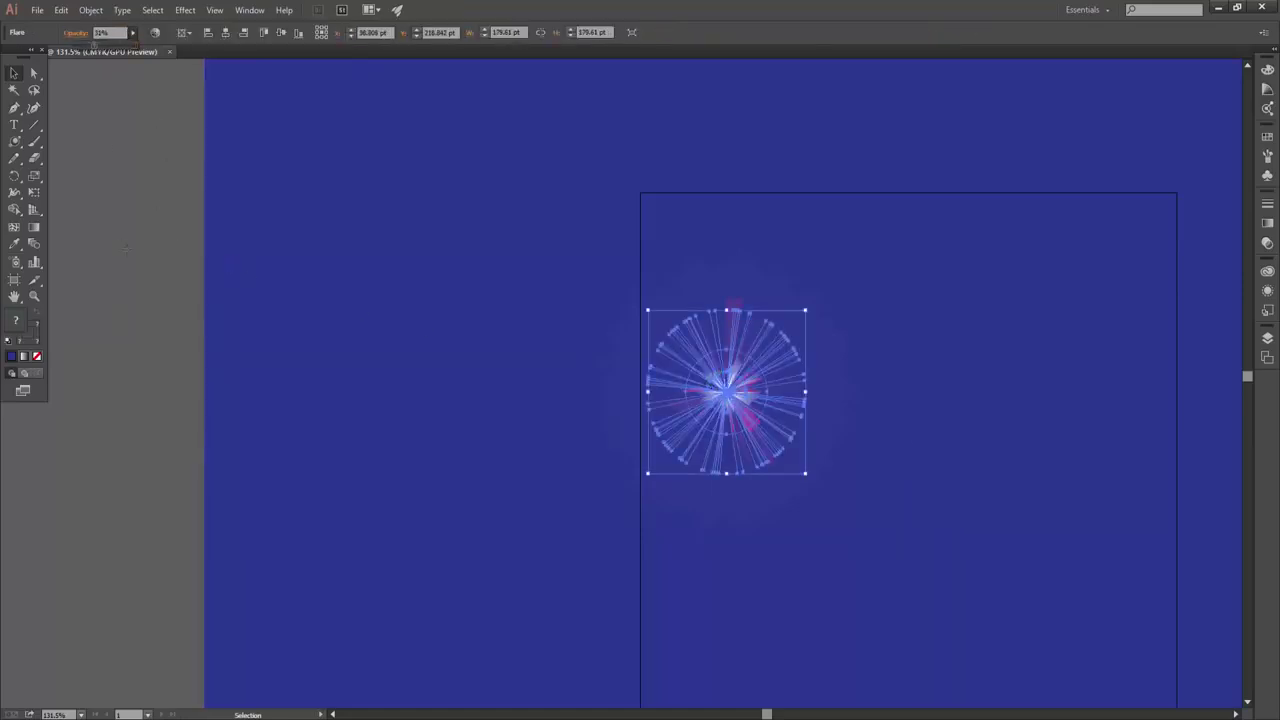
{"action": "left_click", "coordinate": [591, 464]}
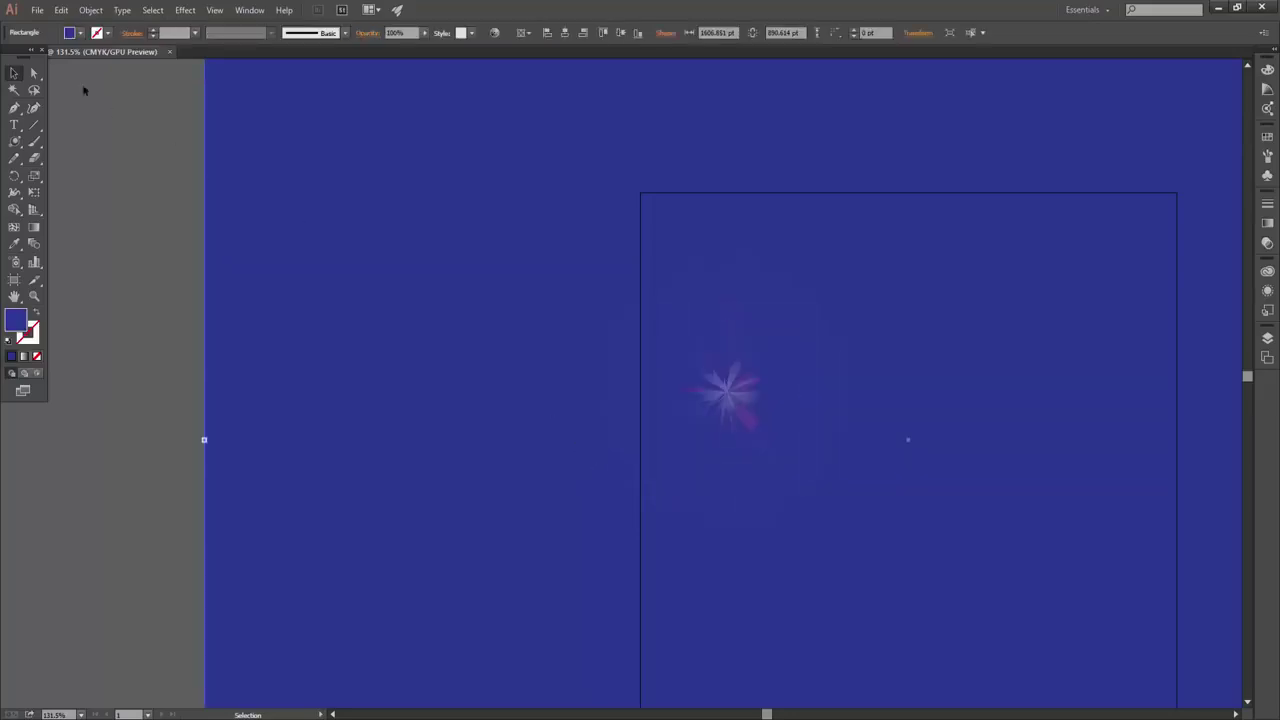
Step: Delete the flare together with the blue rectangle to clear the artboard
{"action": "left_click_drag", "start_coordinate": [184, 232], "coordinate": [1081, 646]}
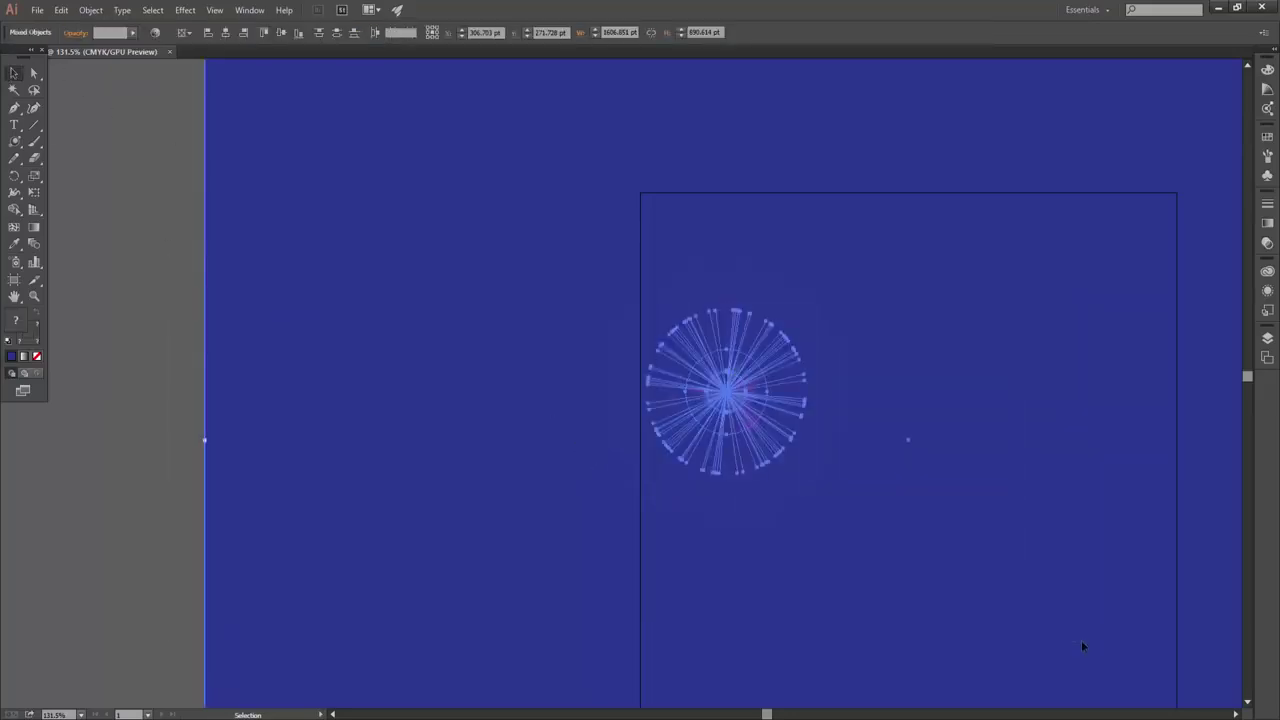
{"action": "key", "text": "Delete"}
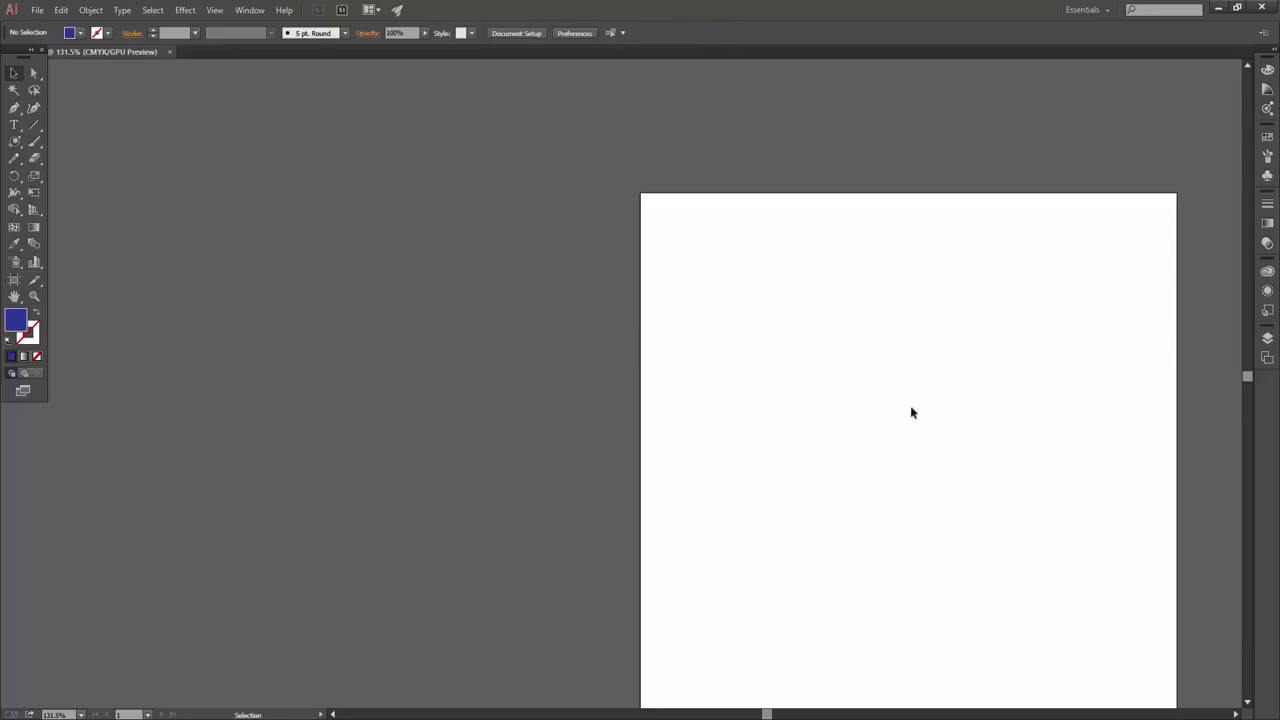